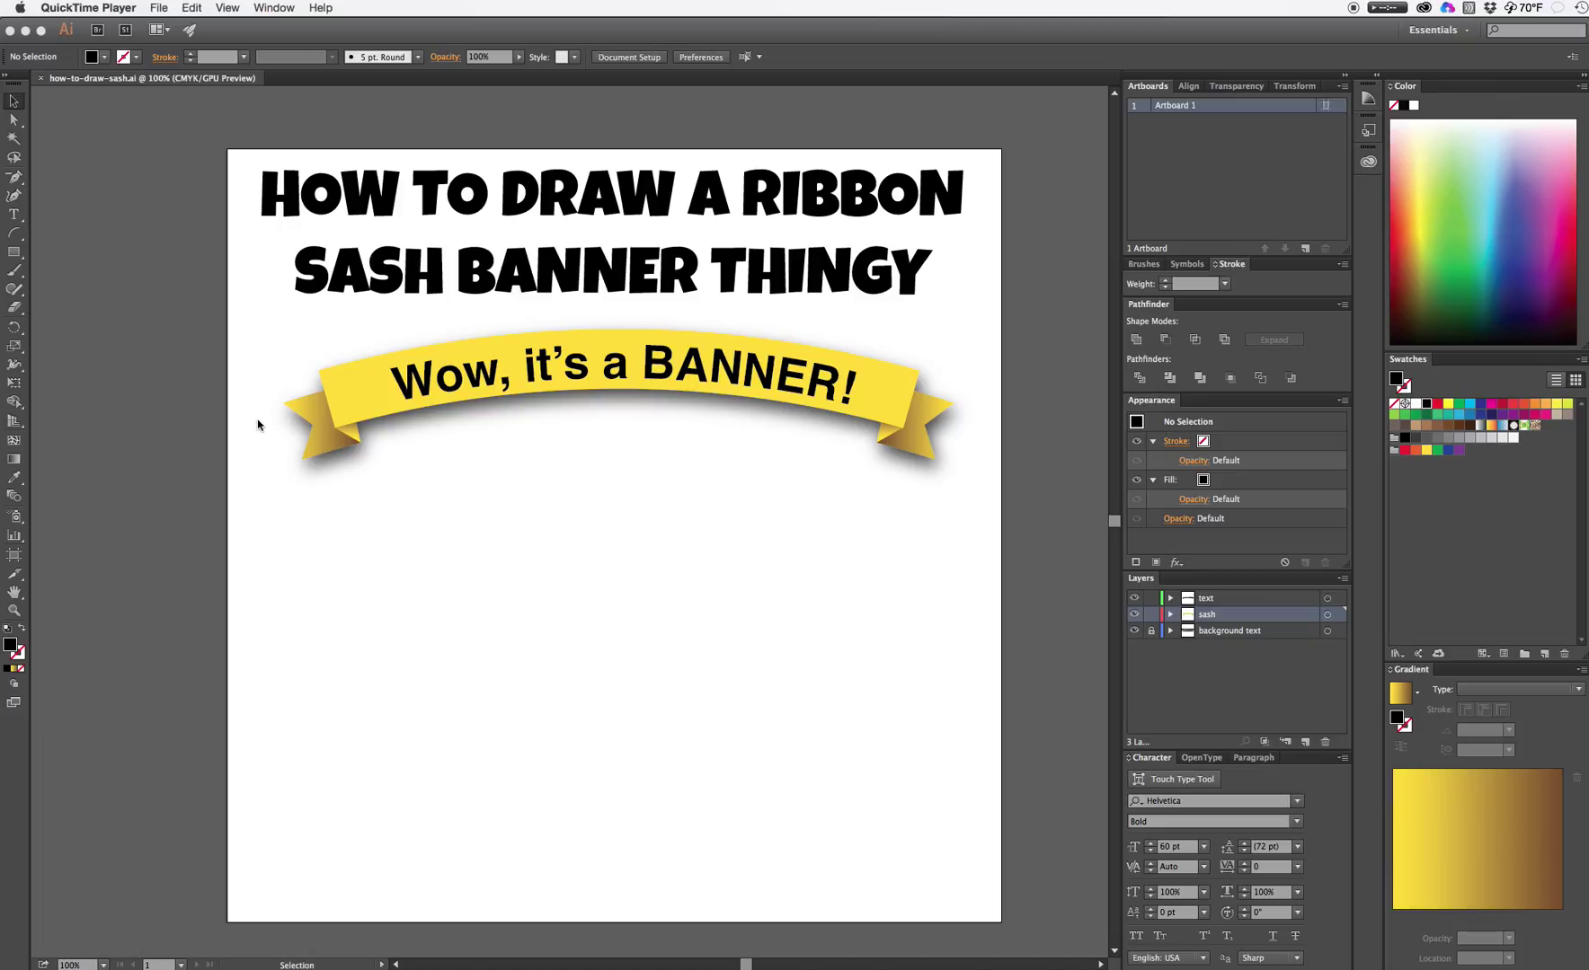
- Draw a rectangle about 654 by 84 px below the sample banner and fill it with yellow
{"action": "left_click", "coordinate": [15, 256]}
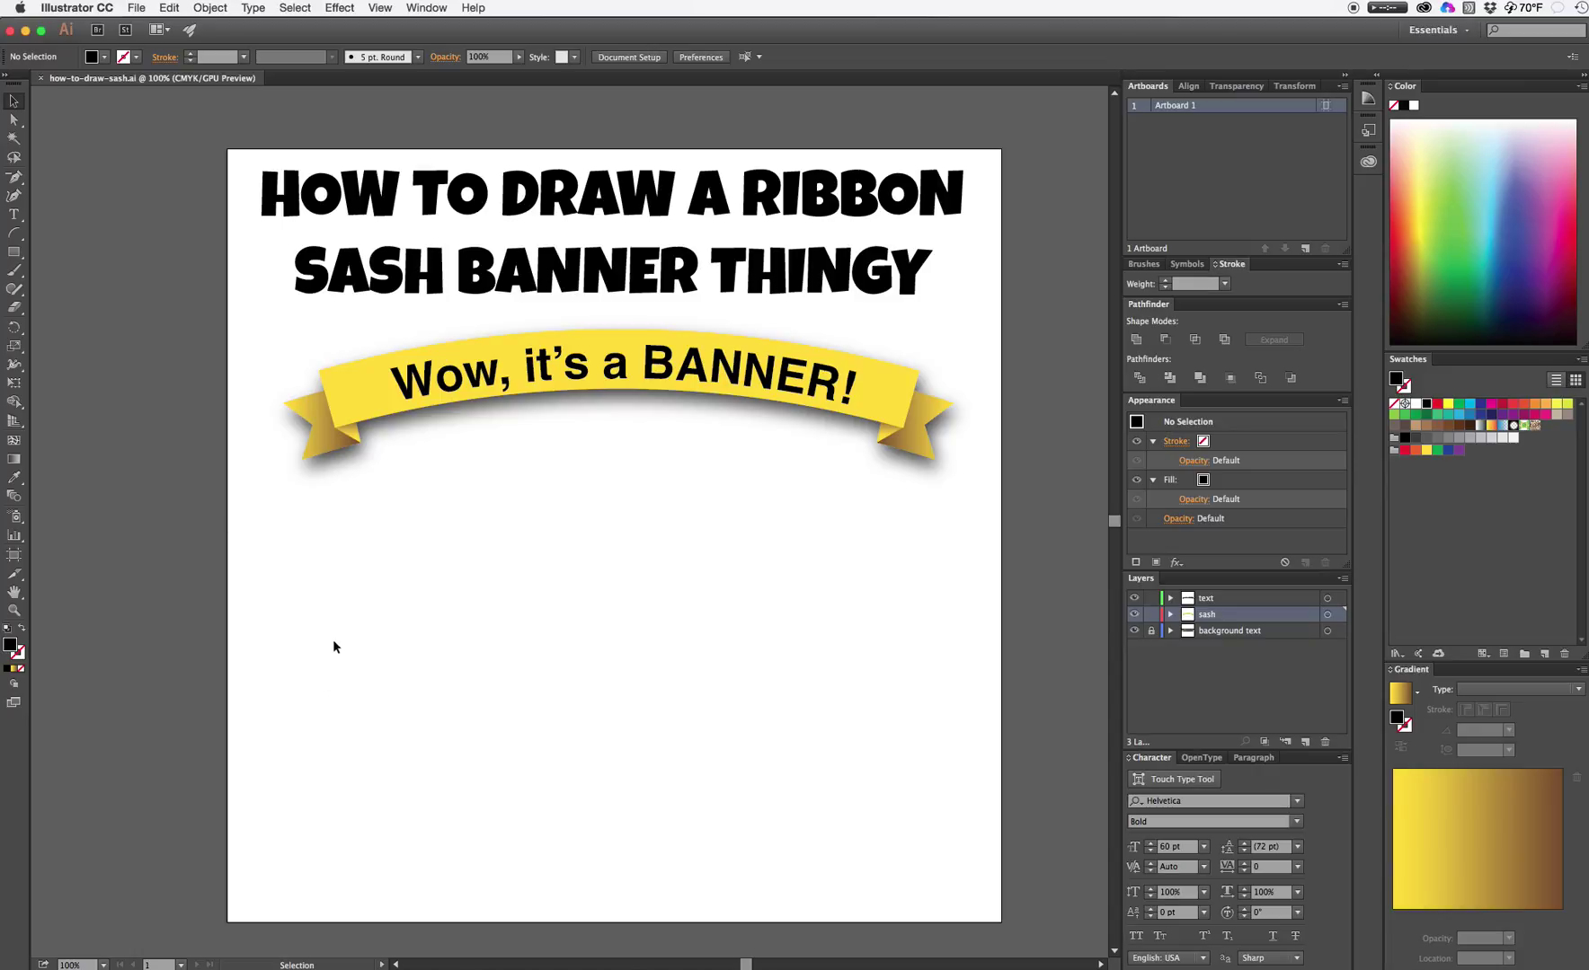
{"action": "left_click", "coordinate": [14, 253]}
{"action": "left_click_drag", "start_coordinate": [369, 626], "coordinate": [873, 689]}
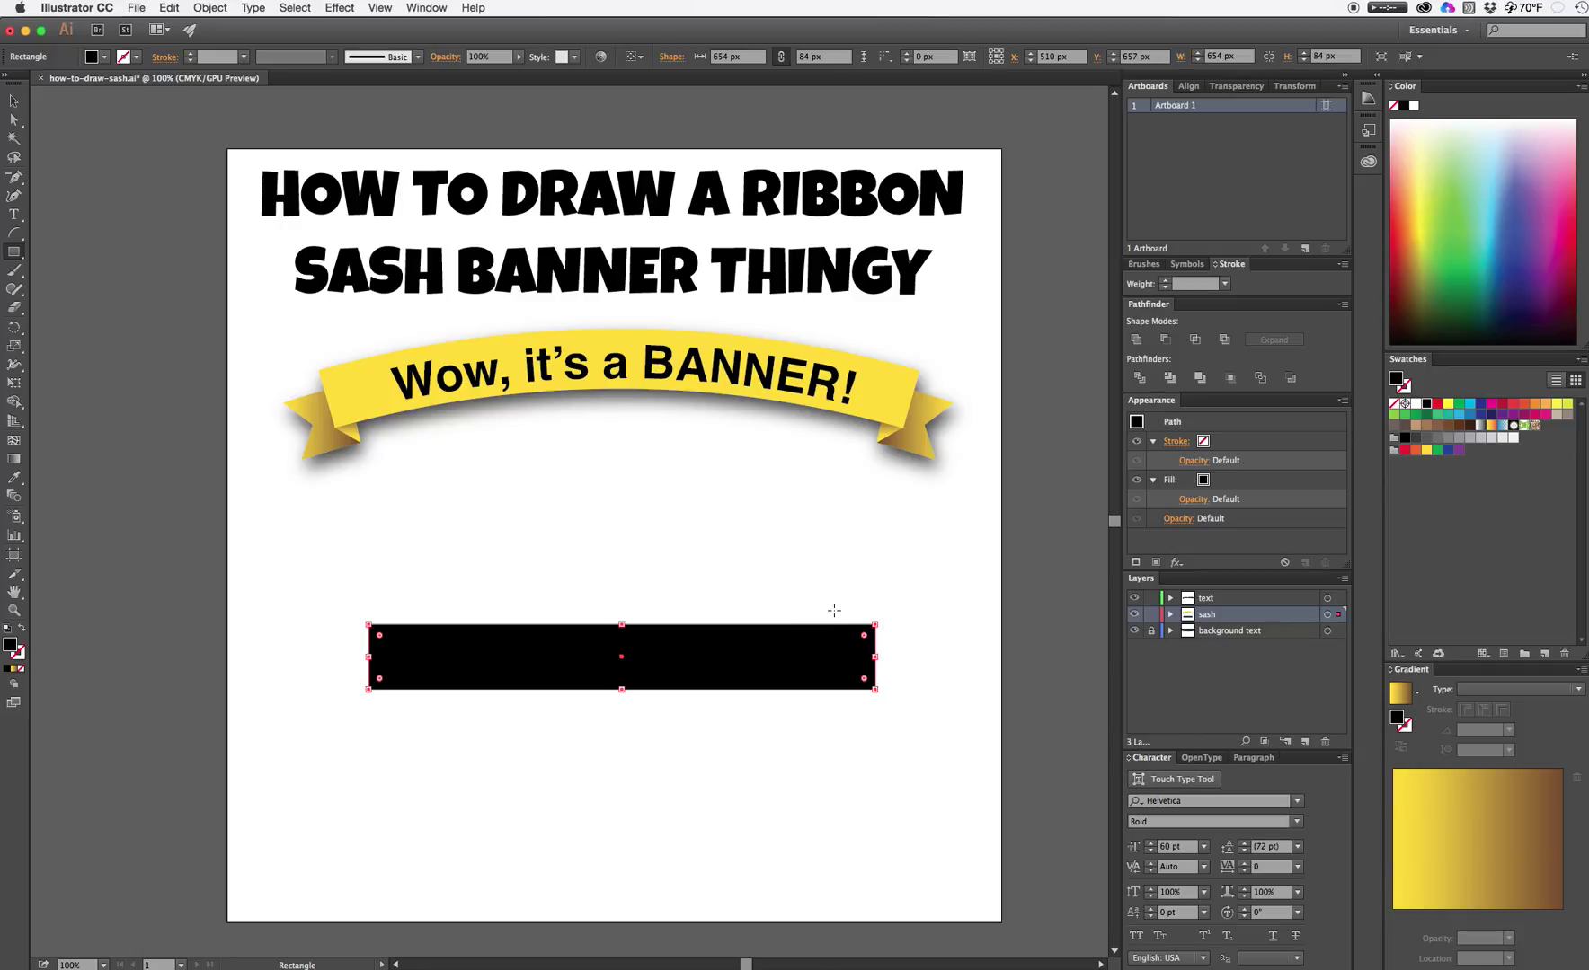
{"action": "left_click", "coordinate": [1425, 451]}
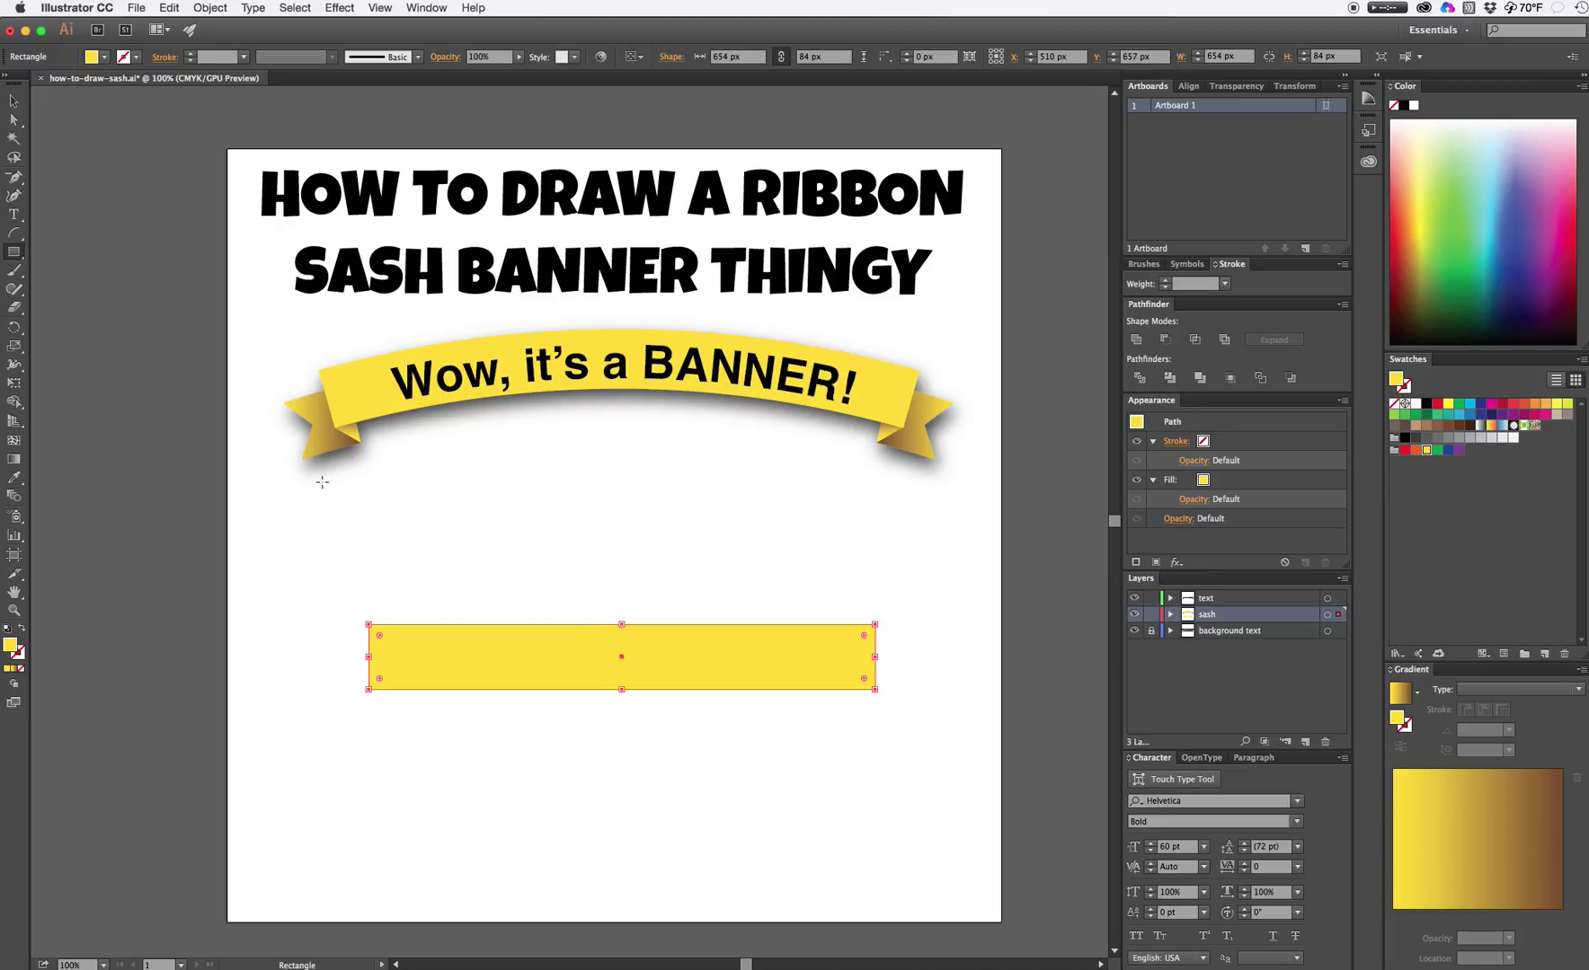
- Duplicate the yellow rectangle just below itself and narrow the copy from its right side to an 84 px square
{"action": "left_click", "coordinate": [14, 102]}
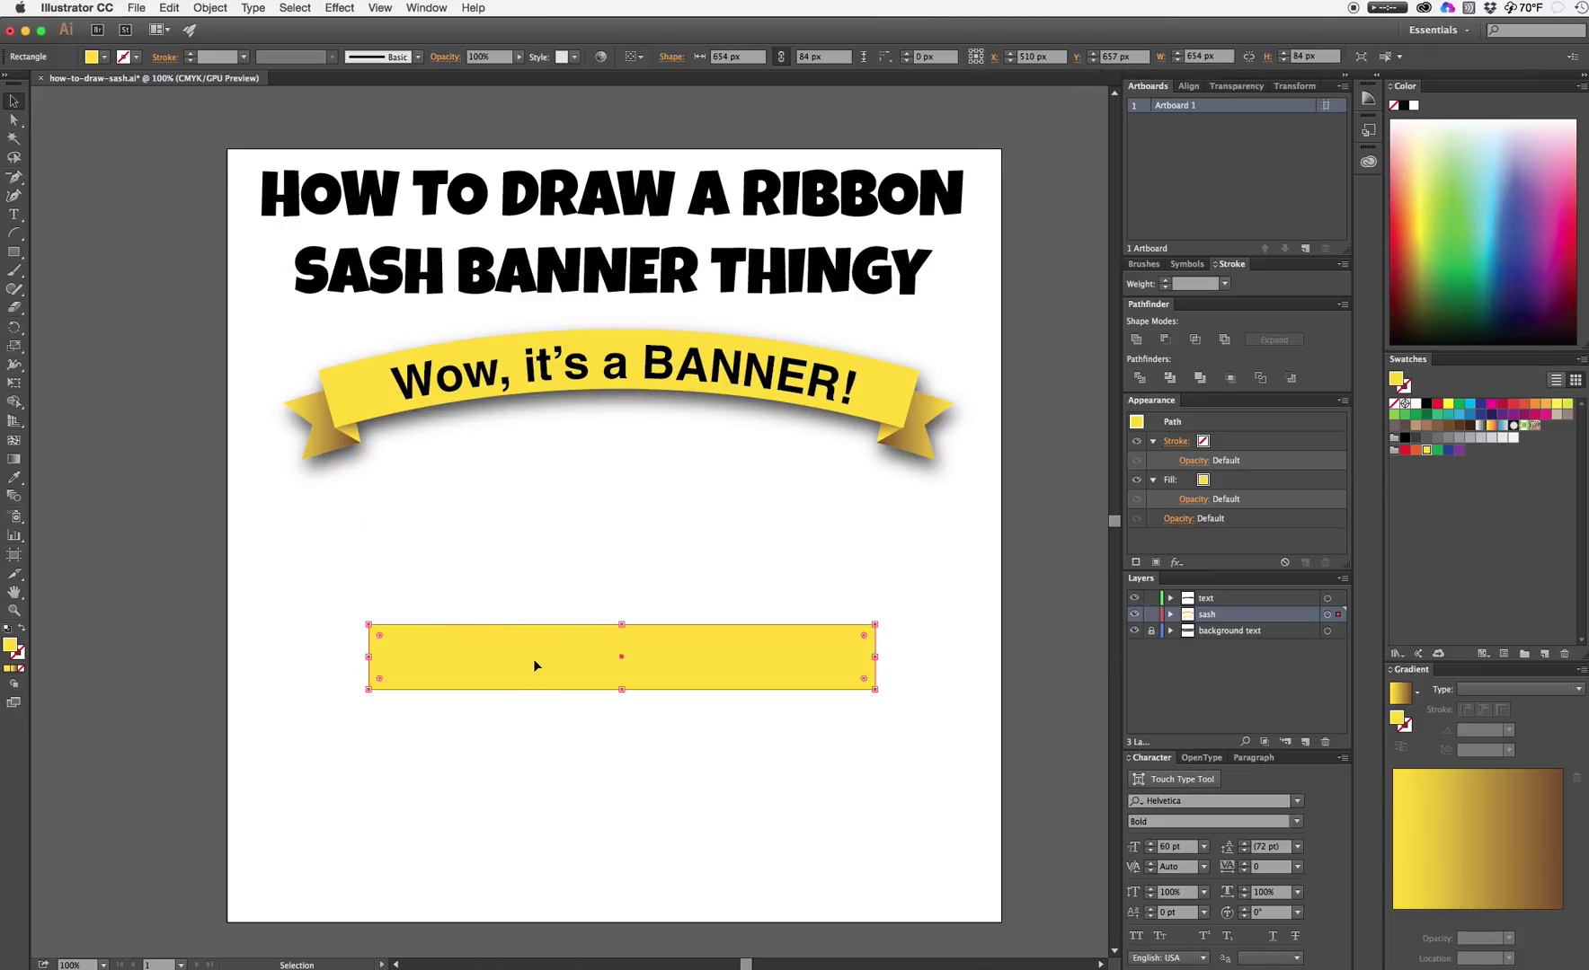
{"action": "left_click_drag", "start_coordinate": [543, 666], "coordinate": [550, 746]}
{"action": "left_click_drag", "start_coordinate": [874, 741], "coordinate": [434, 740]}
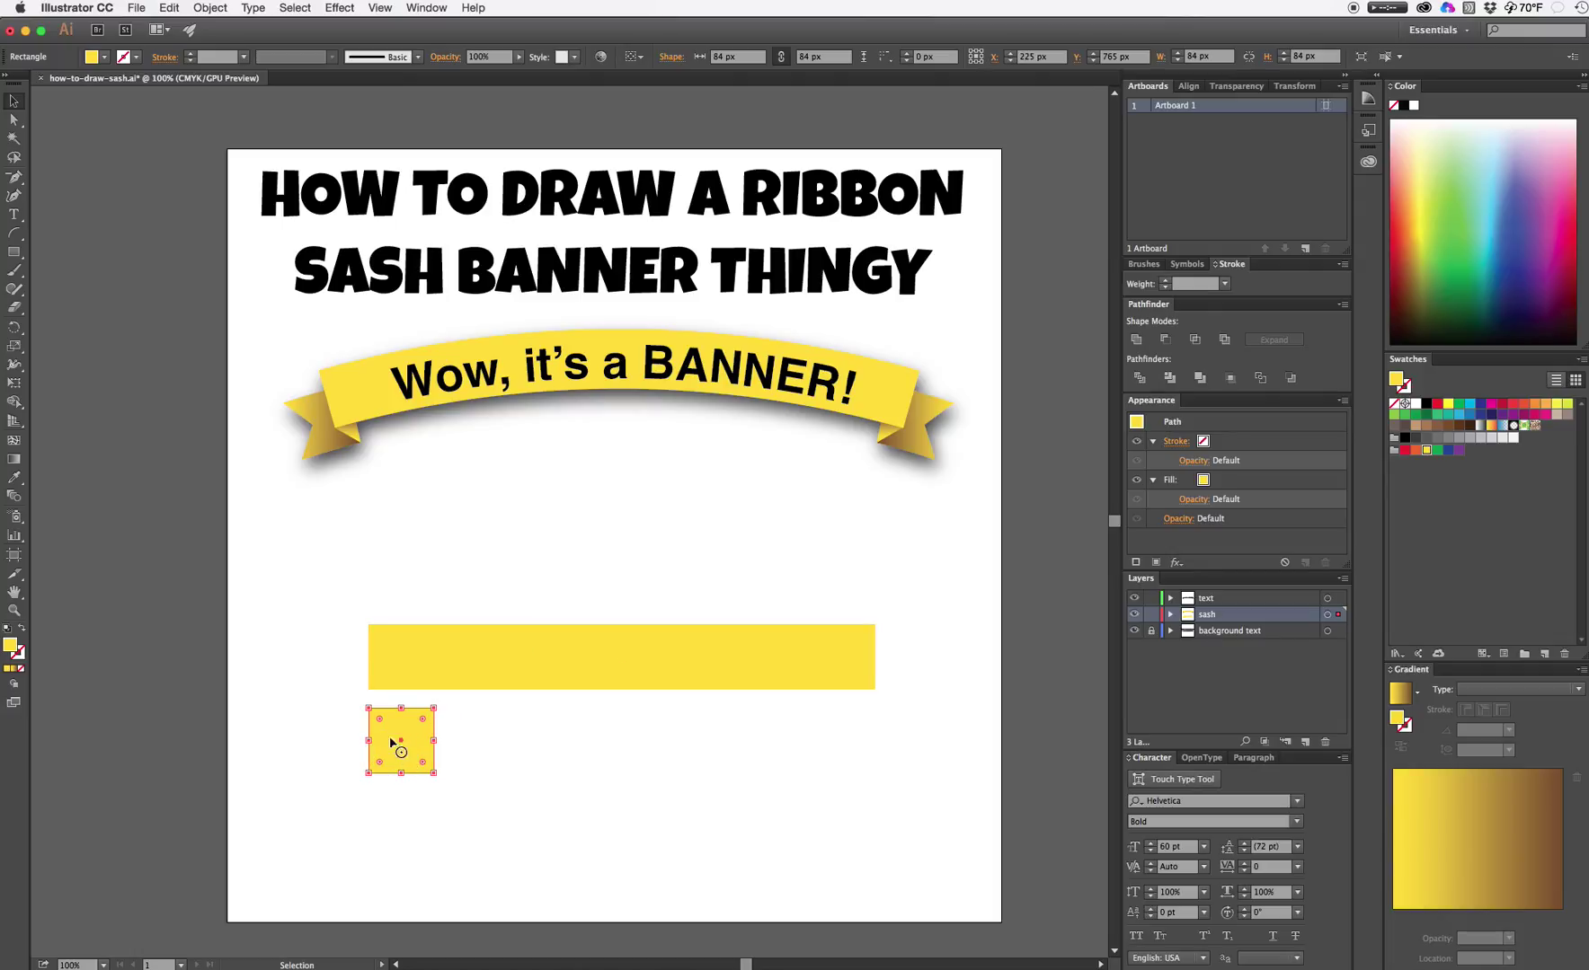
- Add an anchor point midway on the square's left edge and move it about 29 px inward to form a notch
{"action": "left_click", "coordinate": [13, 177]}
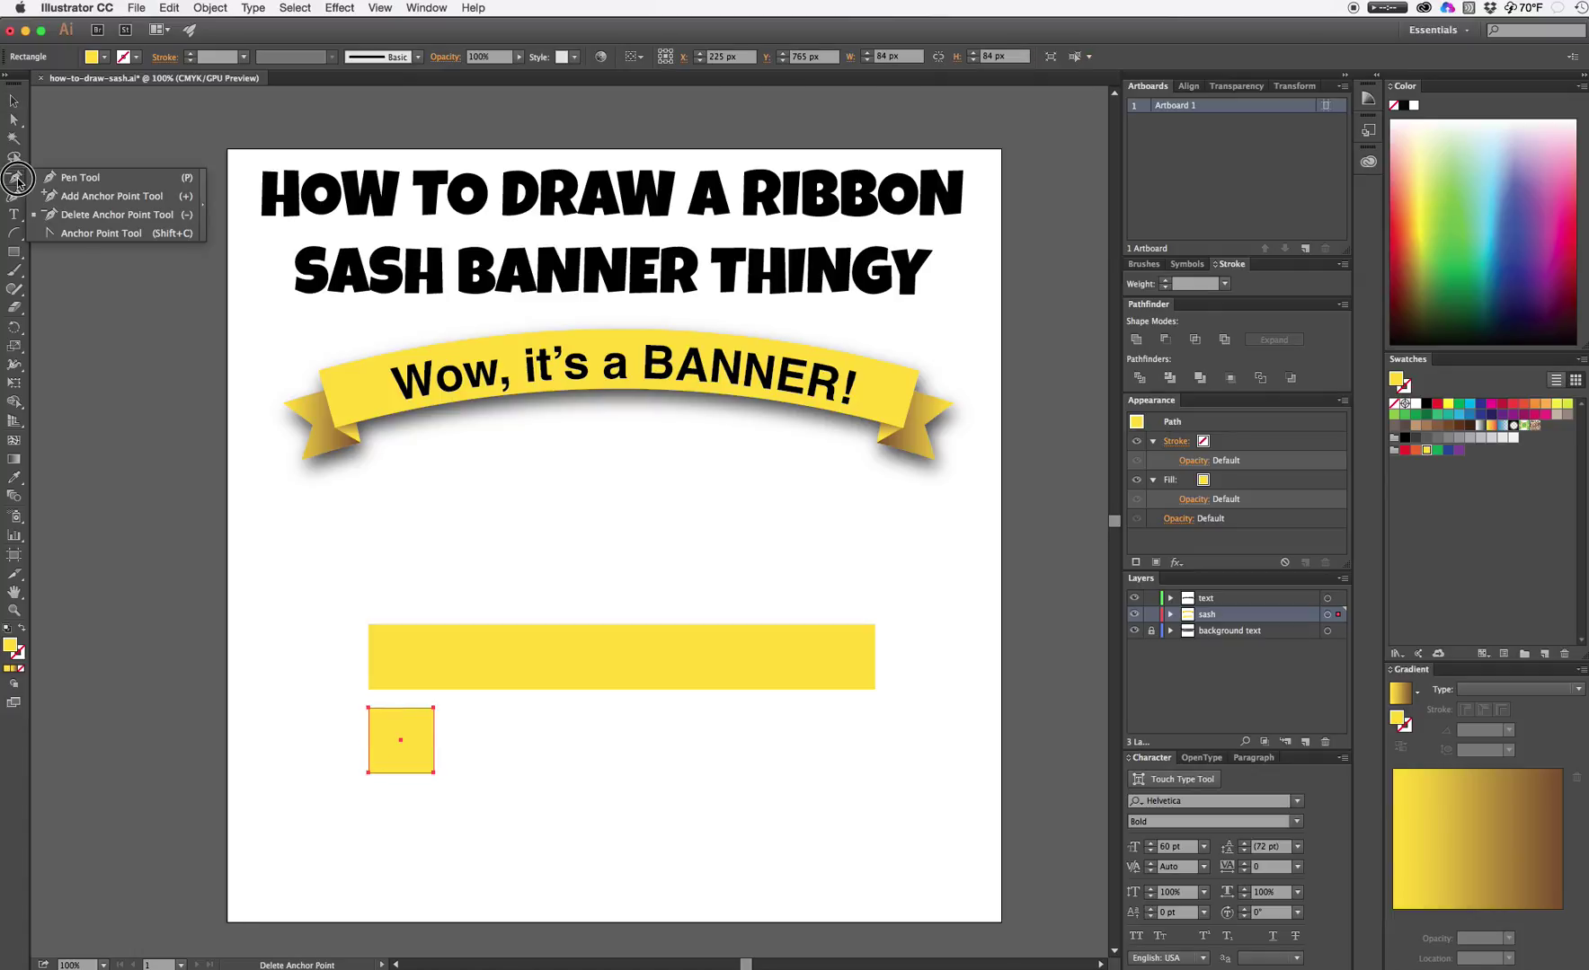
{"action": "left_click", "coordinate": [78, 196]}
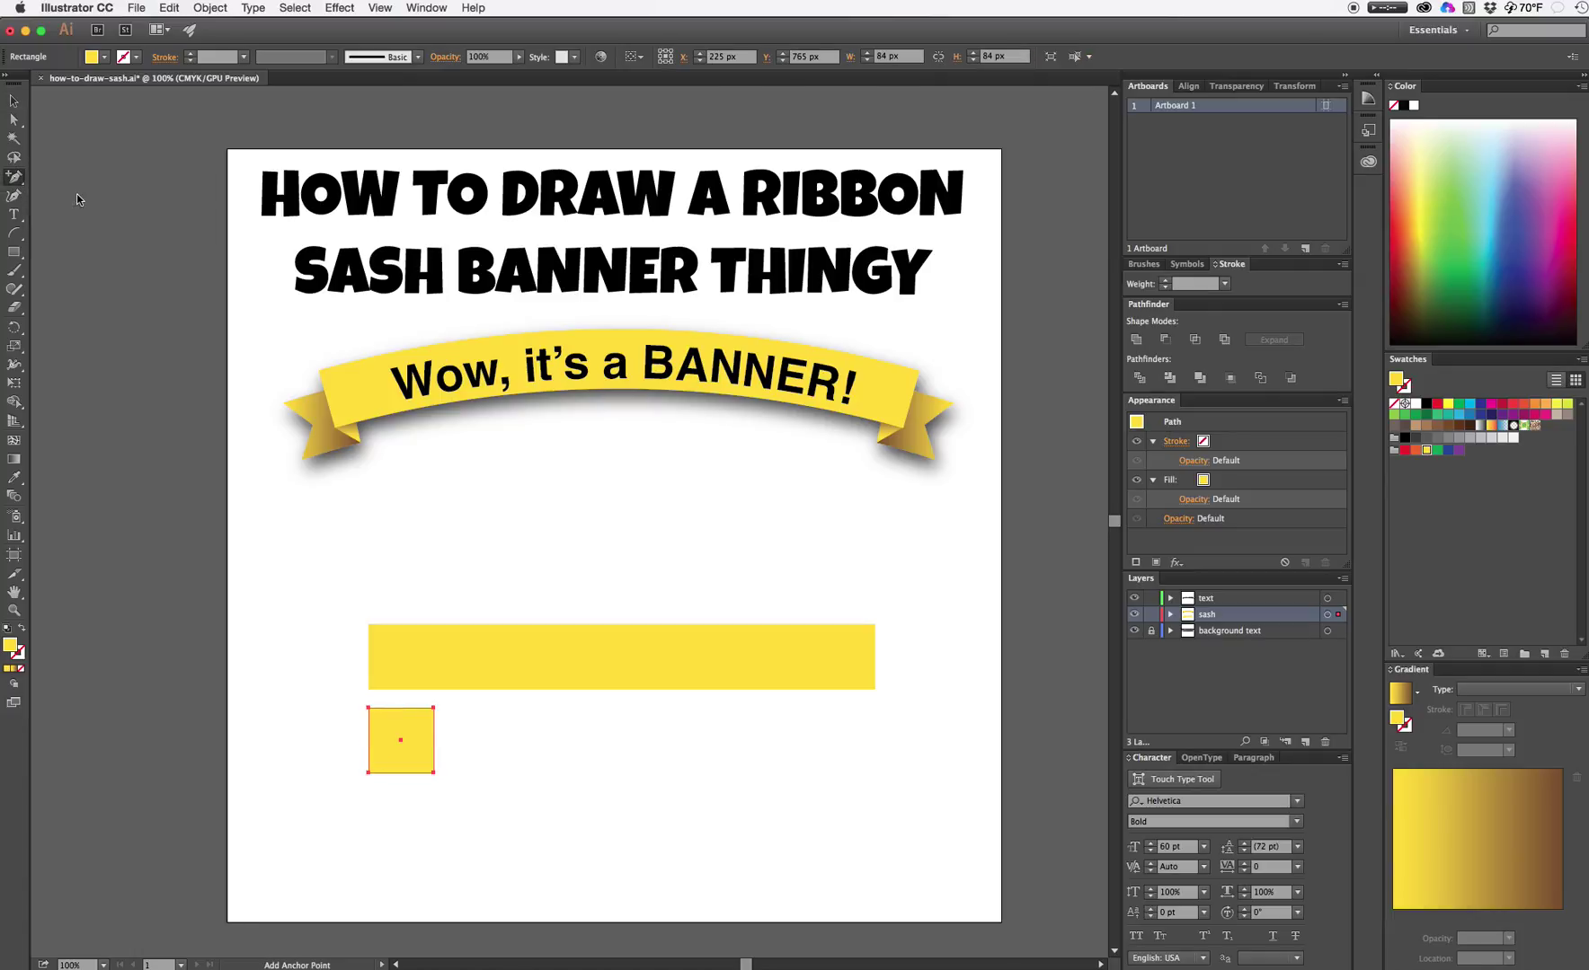
{"action": "left_click", "coordinate": [368, 740]}
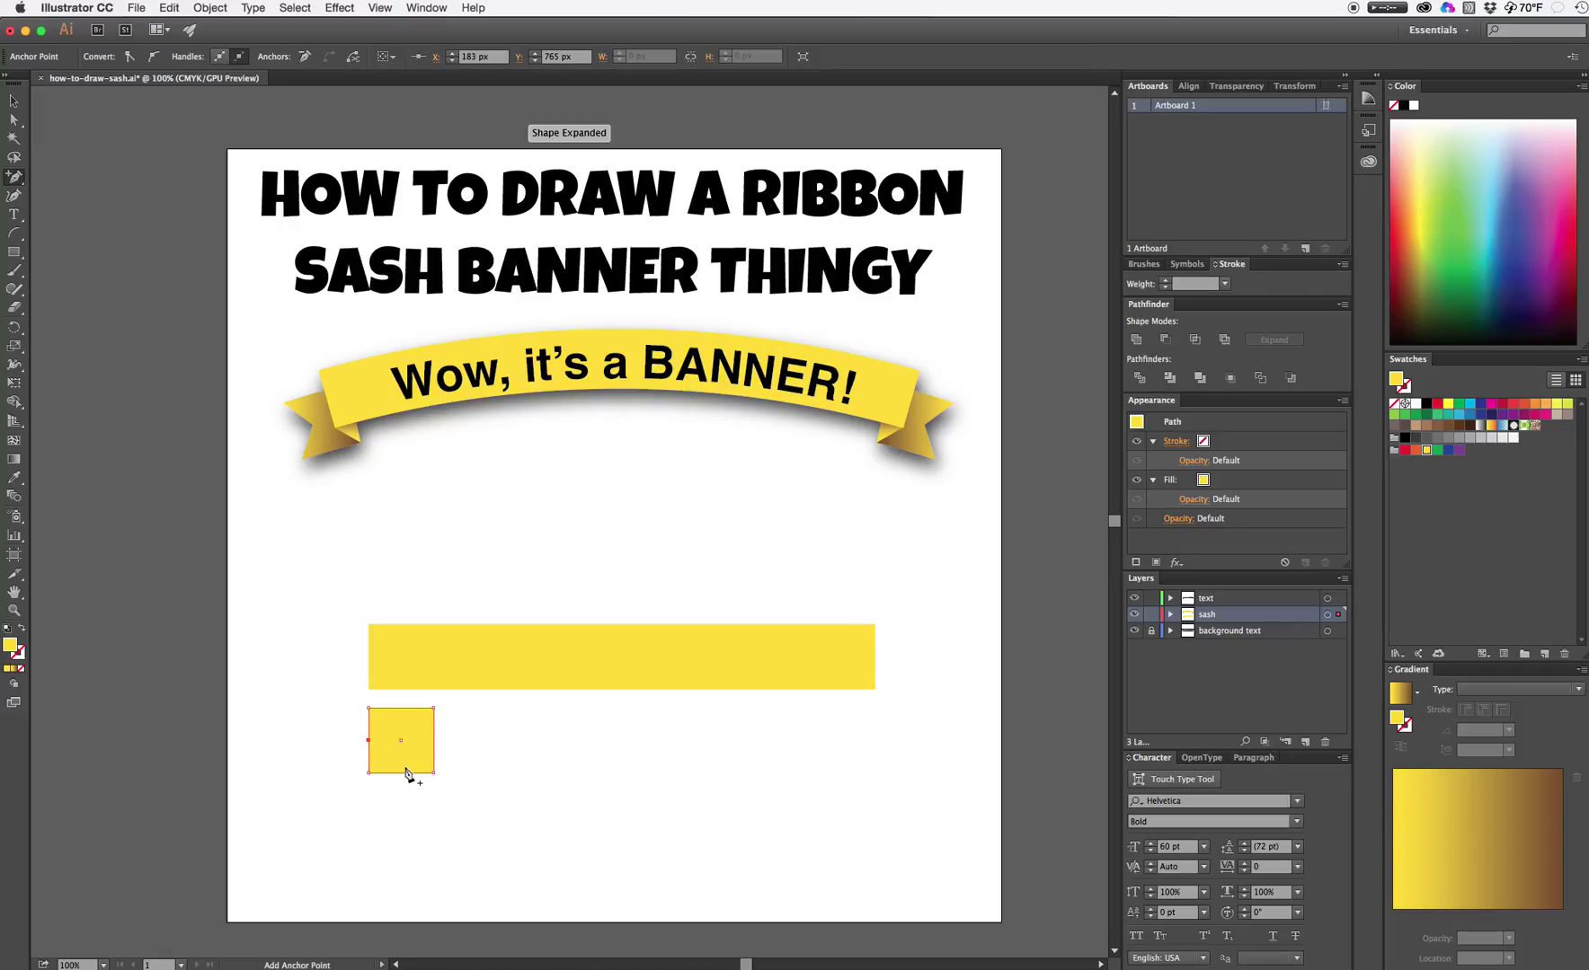
{"action": "key", "text": "a"}
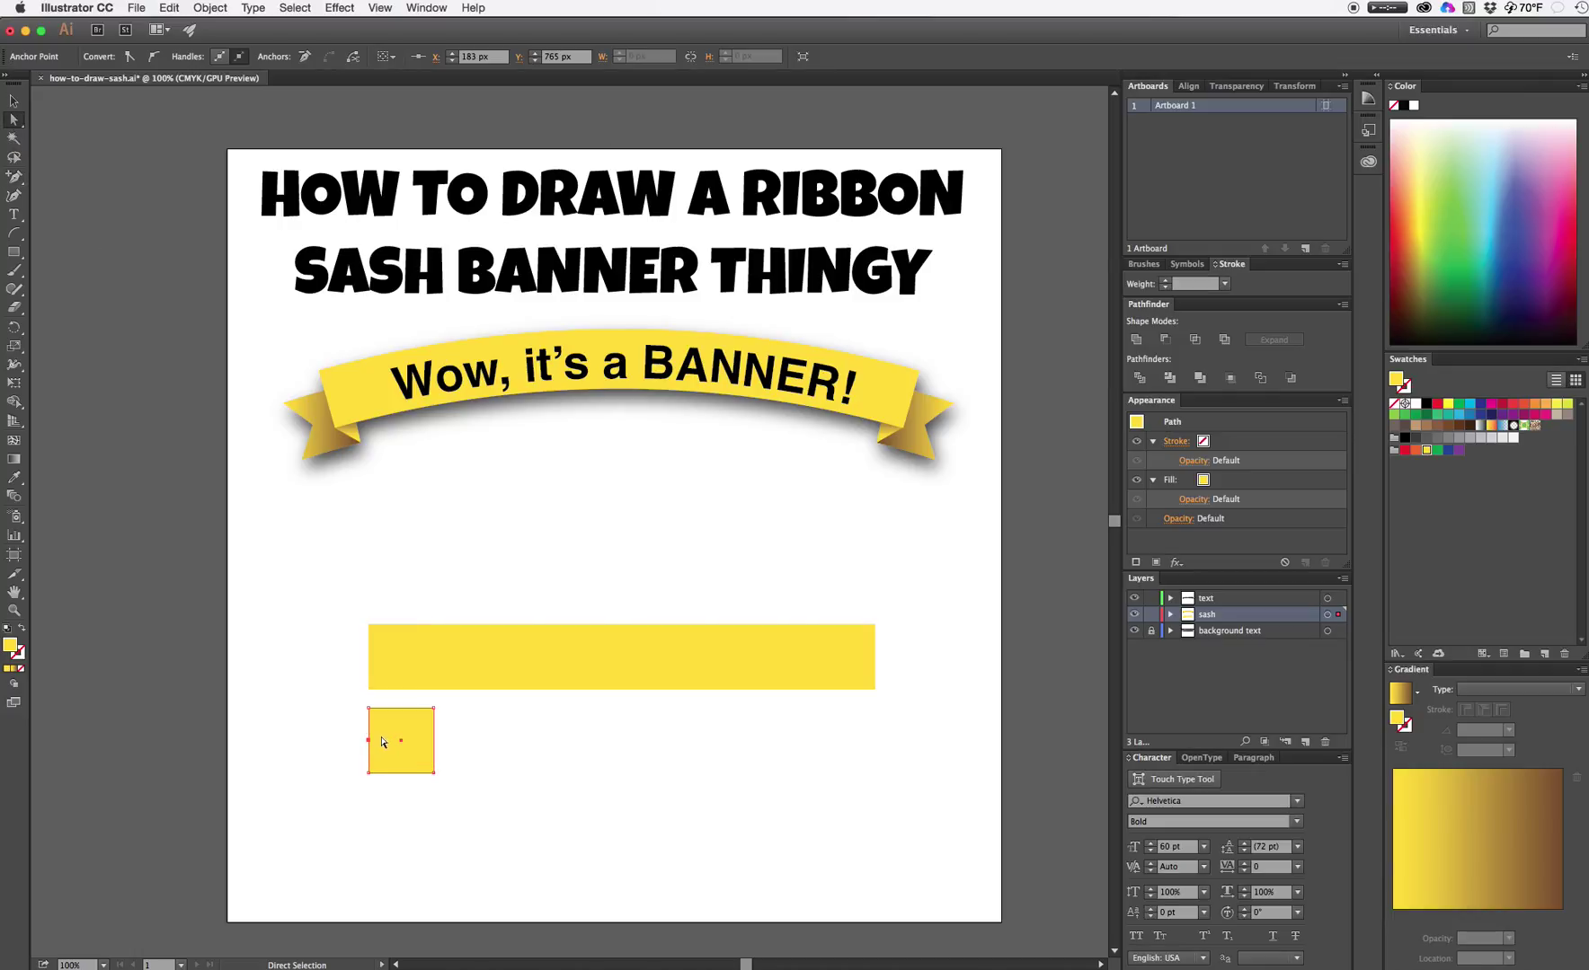
{"action": "left_click_drag", "start_coordinate": [369, 742], "coordinate": [386, 745]}
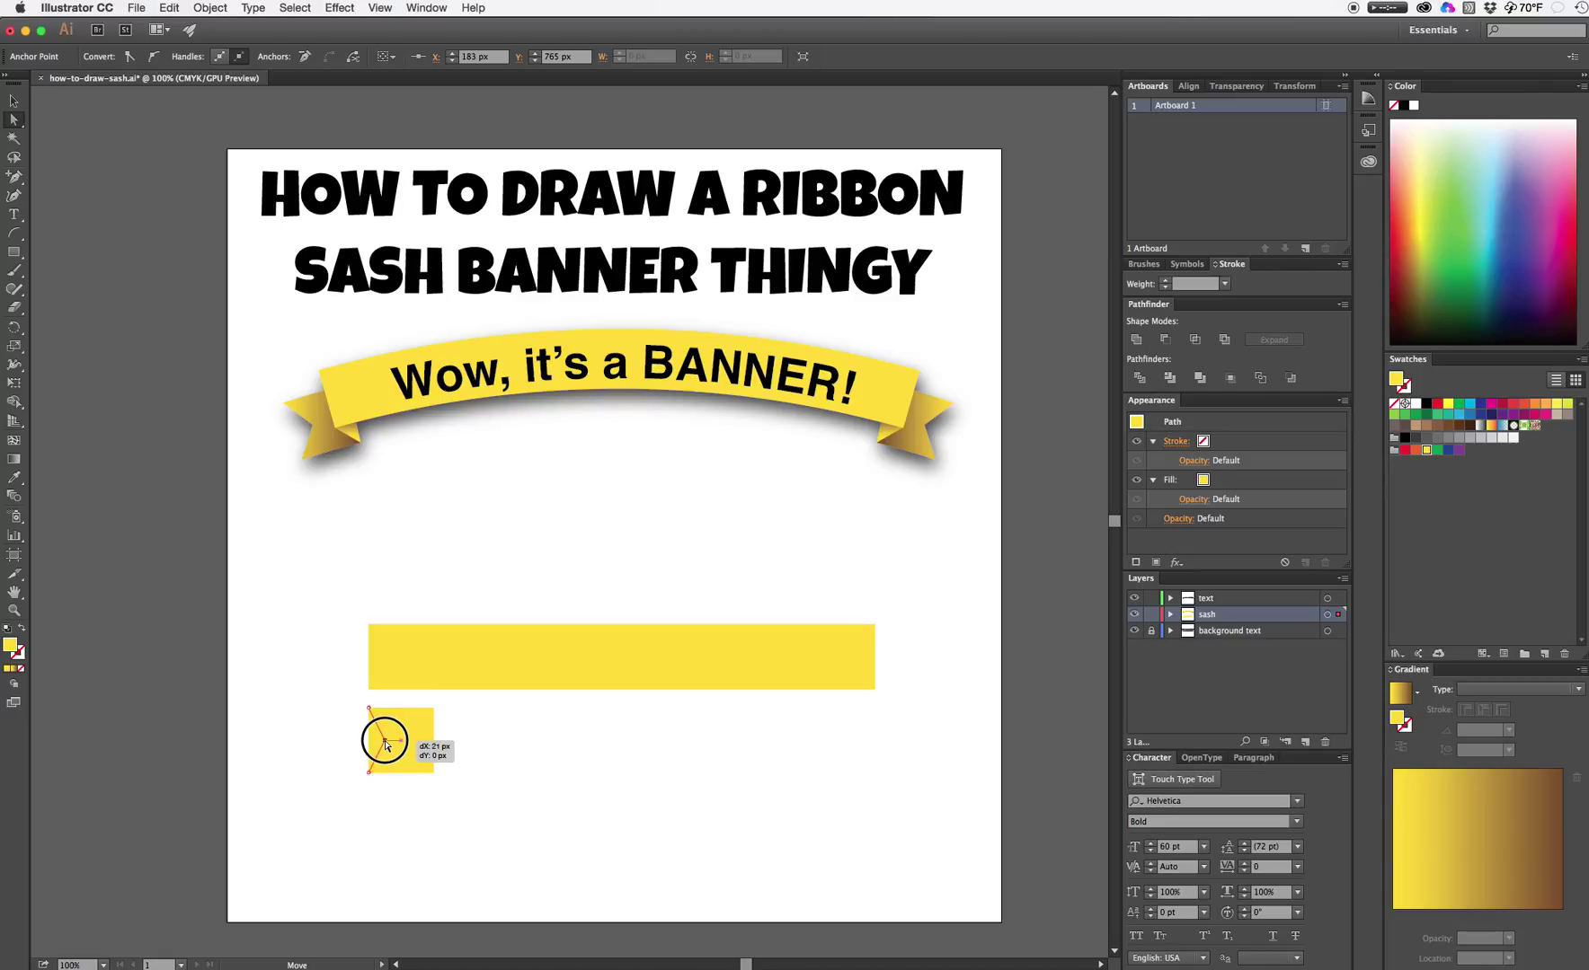
{"action": "left_click_drag", "start_coordinate": [386, 744], "coordinate": [393, 746]}
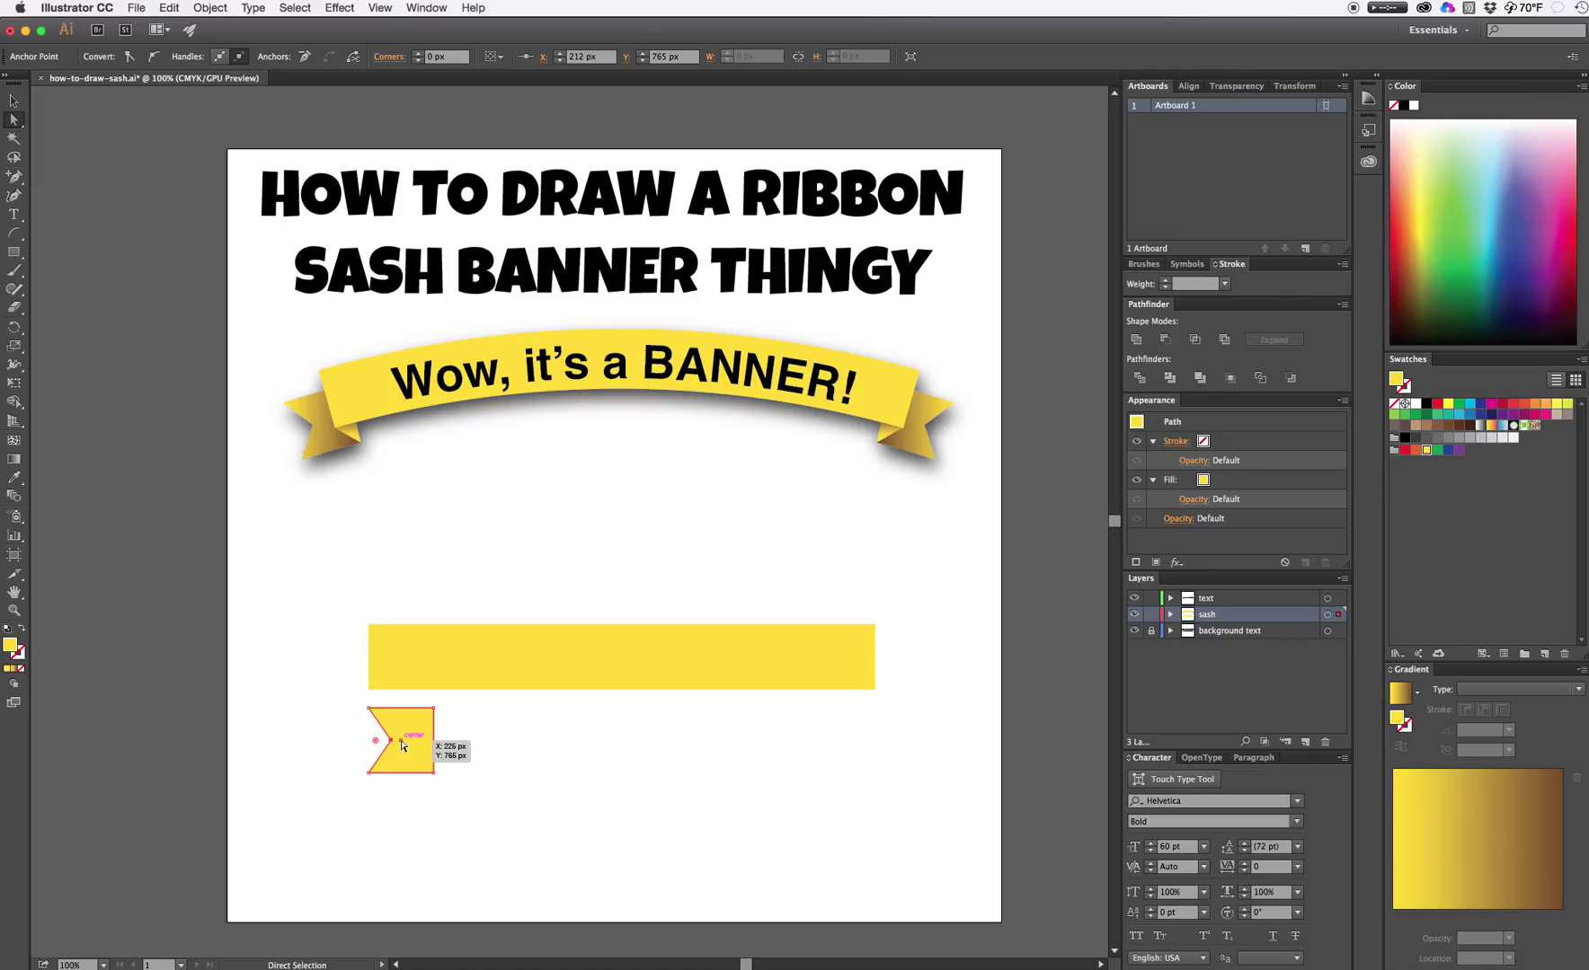
- Fill the notched tail with the yellow-to-brown linear gradient and shift it left by about 50 px
{"action": "left_click", "coordinate": [401, 745]}
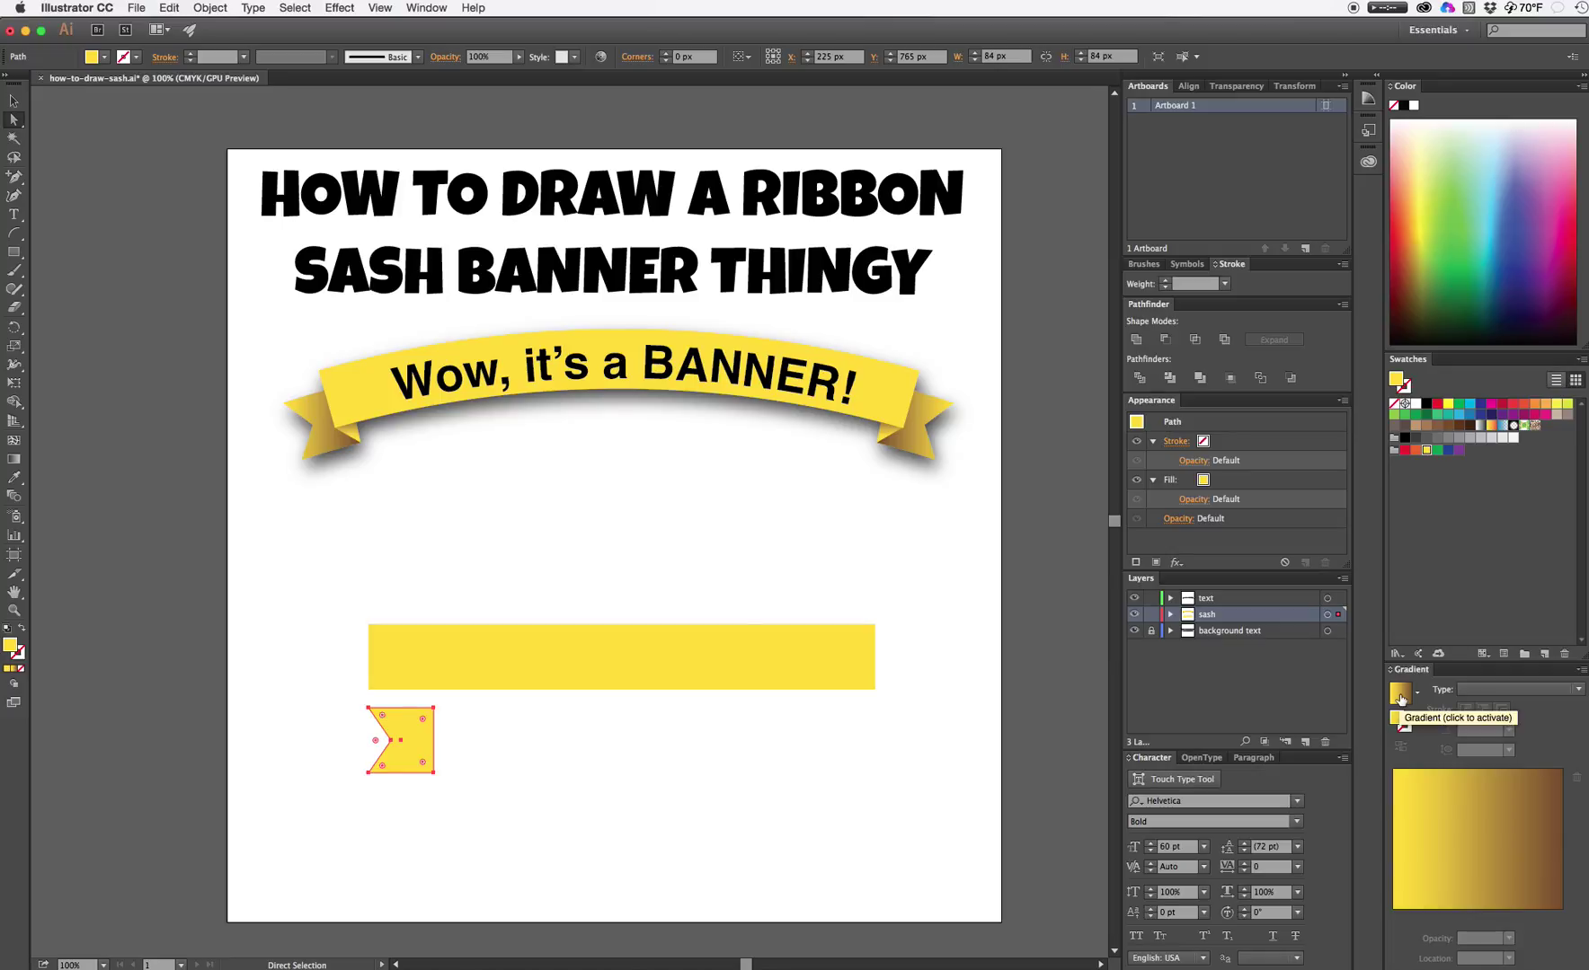
{"action": "left_click", "coordinate": [1399, 700]}
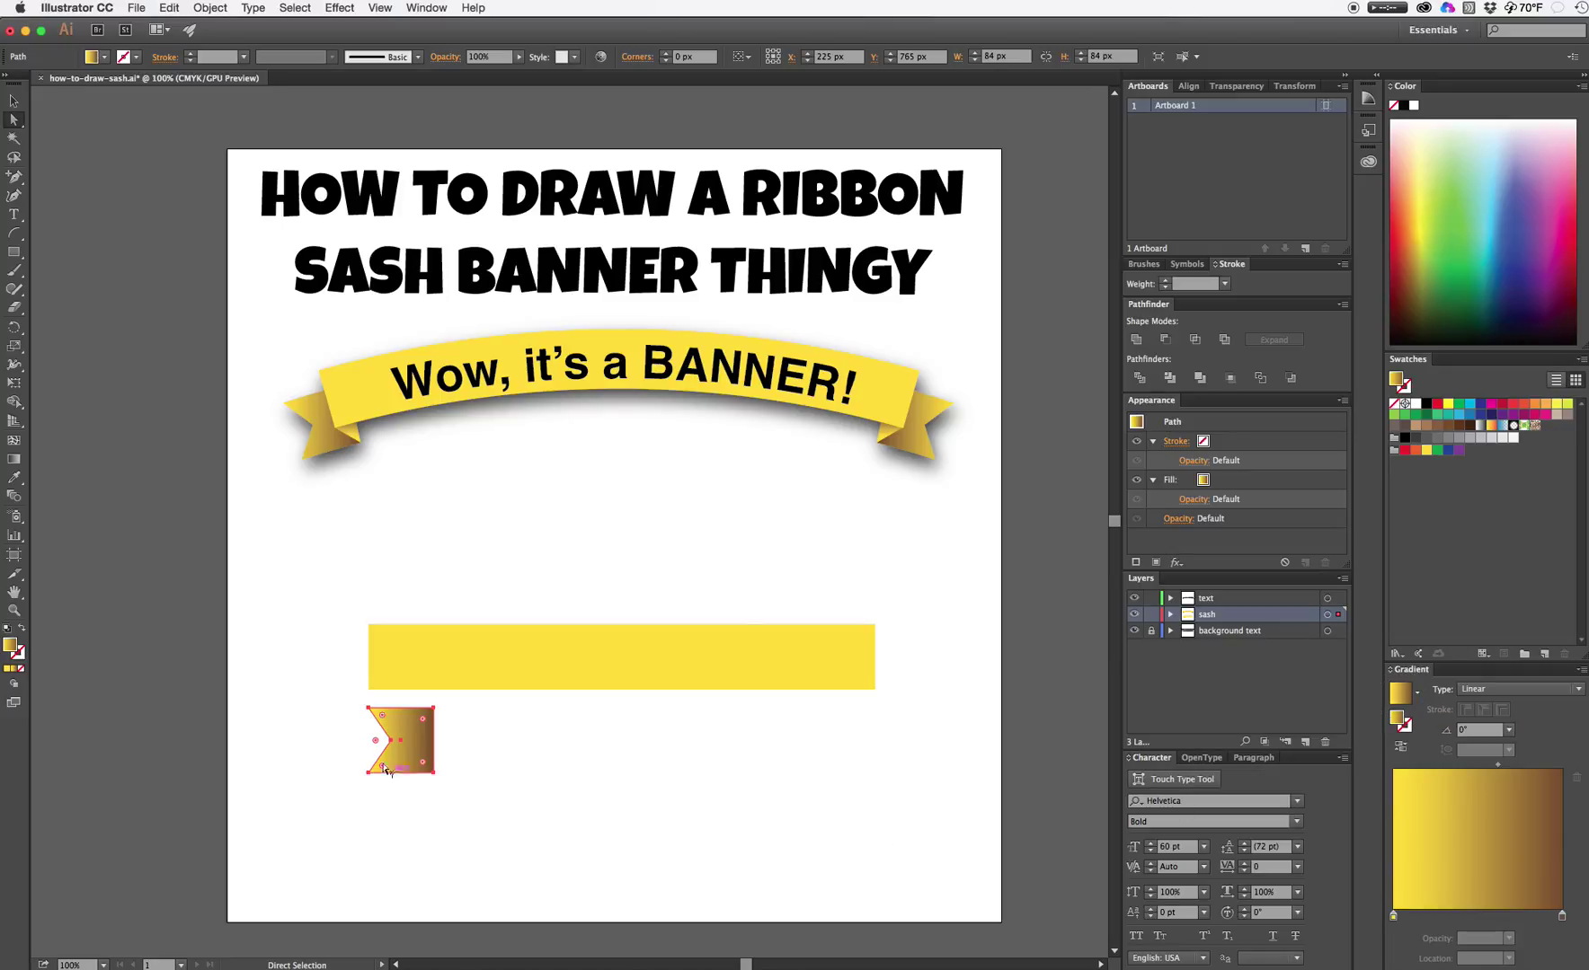
{"action": "left_click_drag", "start_coordinate": [427, 753], "coordinate": [373, 755]}
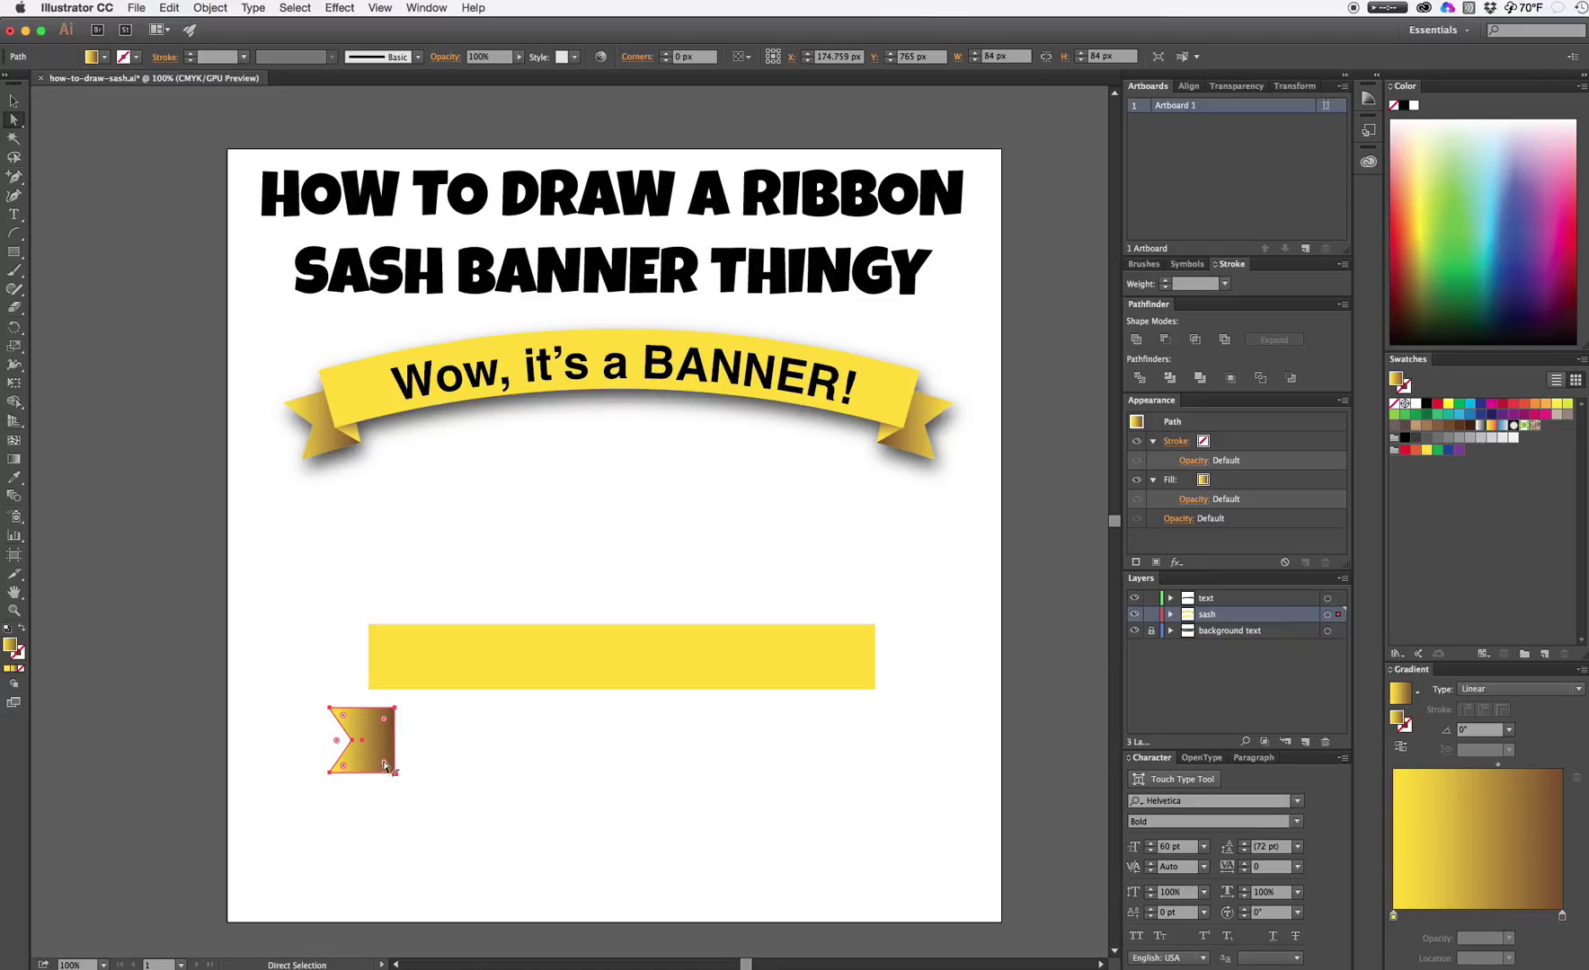
- Duplicate the notched tail to its right and delete the copy's notch and upper-left anchor points, leaving a triangle
{"action": "left_click", "coordinate": [25, 102]}
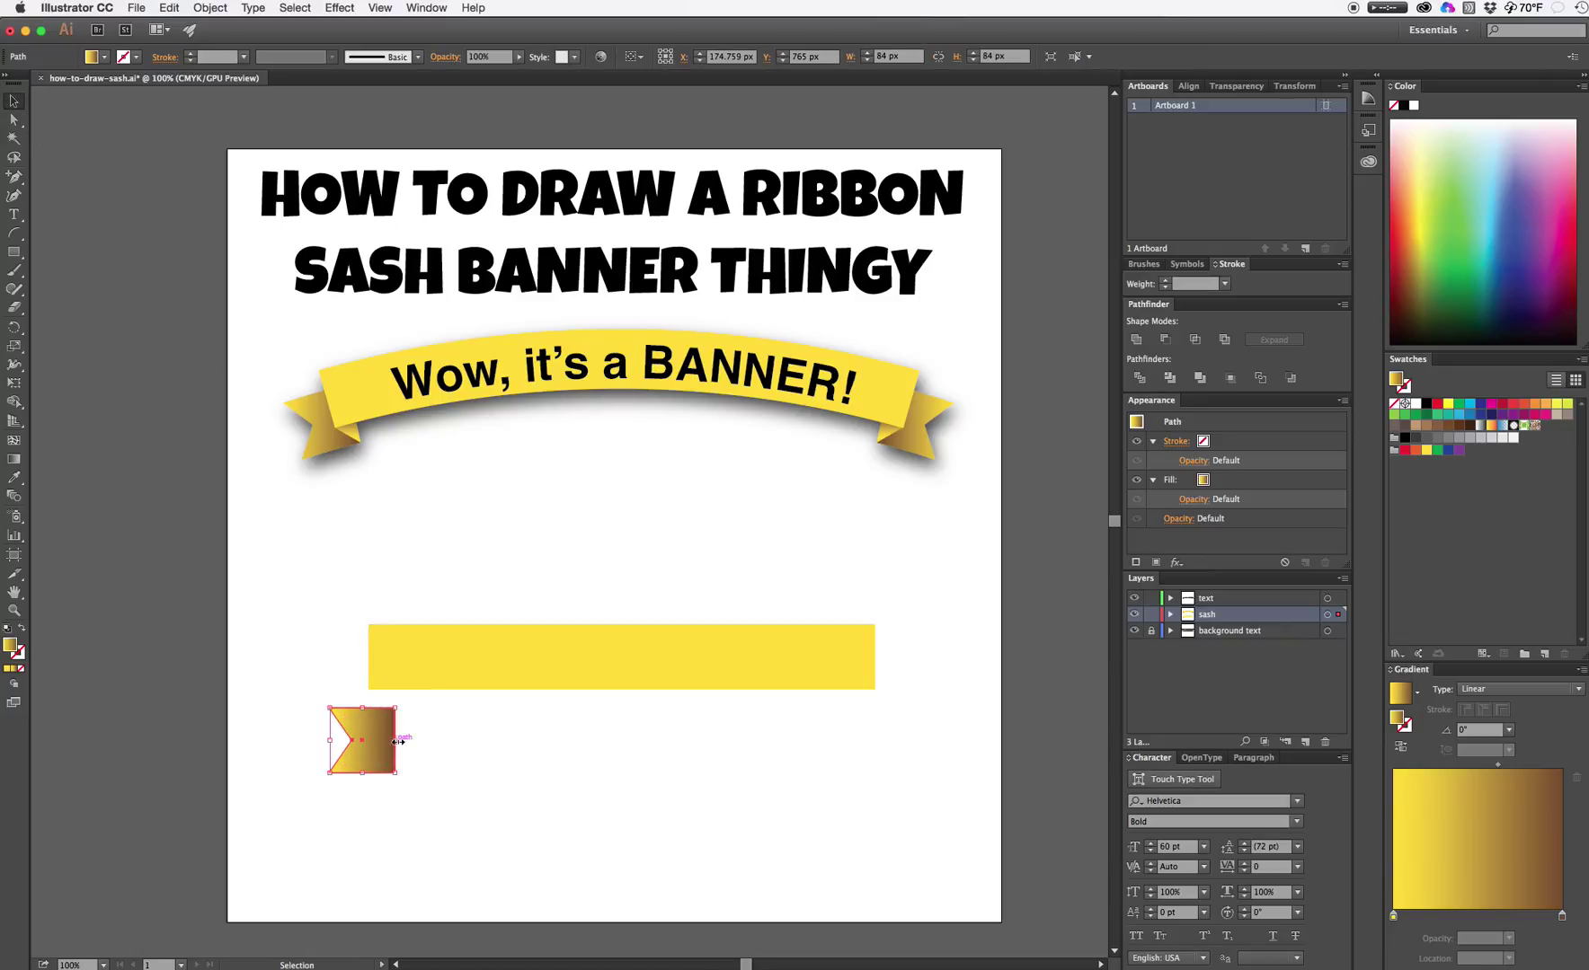
{"action": "left_click_drag", "start_coordinate": [375, 760], "coordinate": [458, 764]}
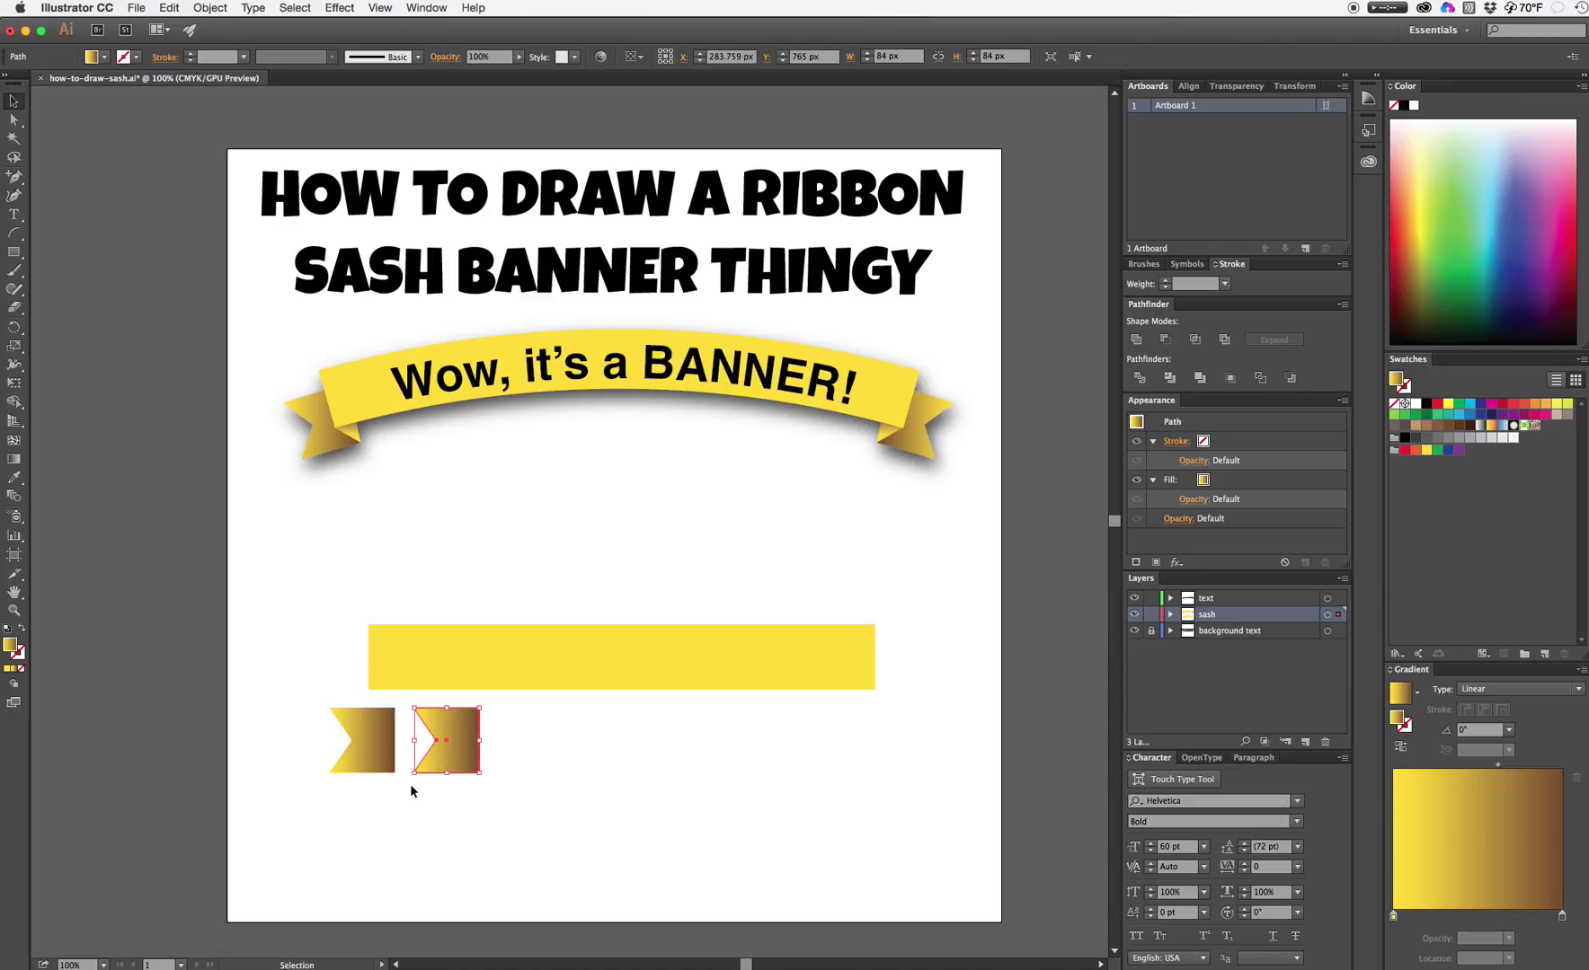
{"action": "left_click_drag", "start_coordinate": [14, 177], "coordinate": [73, 214]}
{"action": "left_click", "coordinate": [436, 741]}
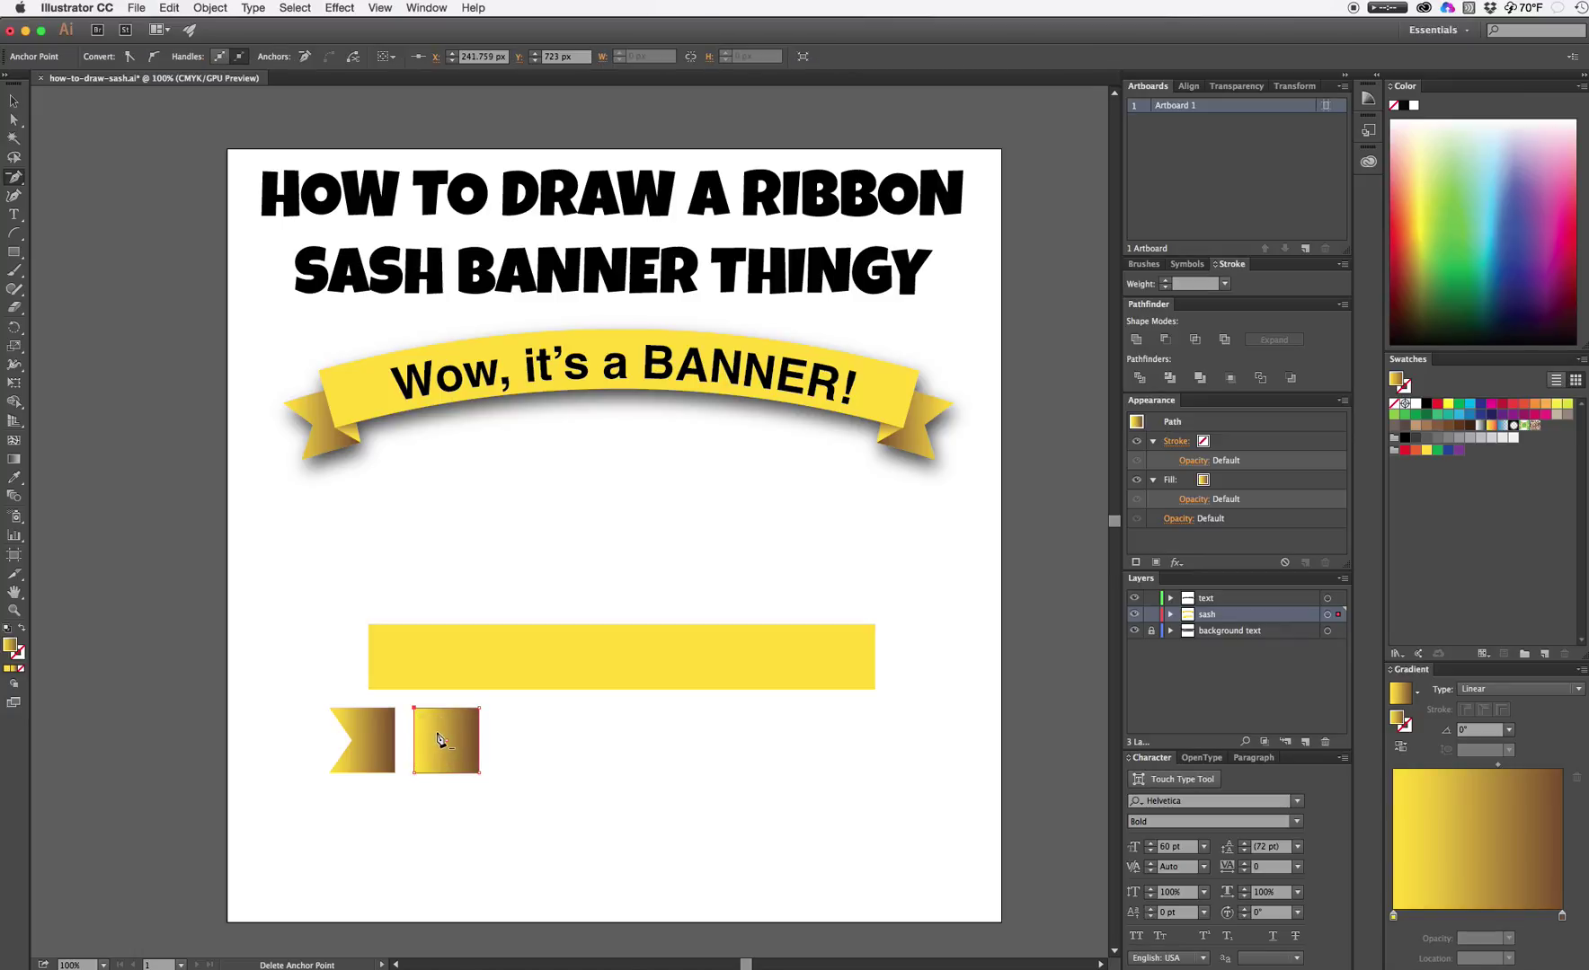
{"action": "left_click", "coordinate": [414, 709]}
{"action": "key", "text": "v"}
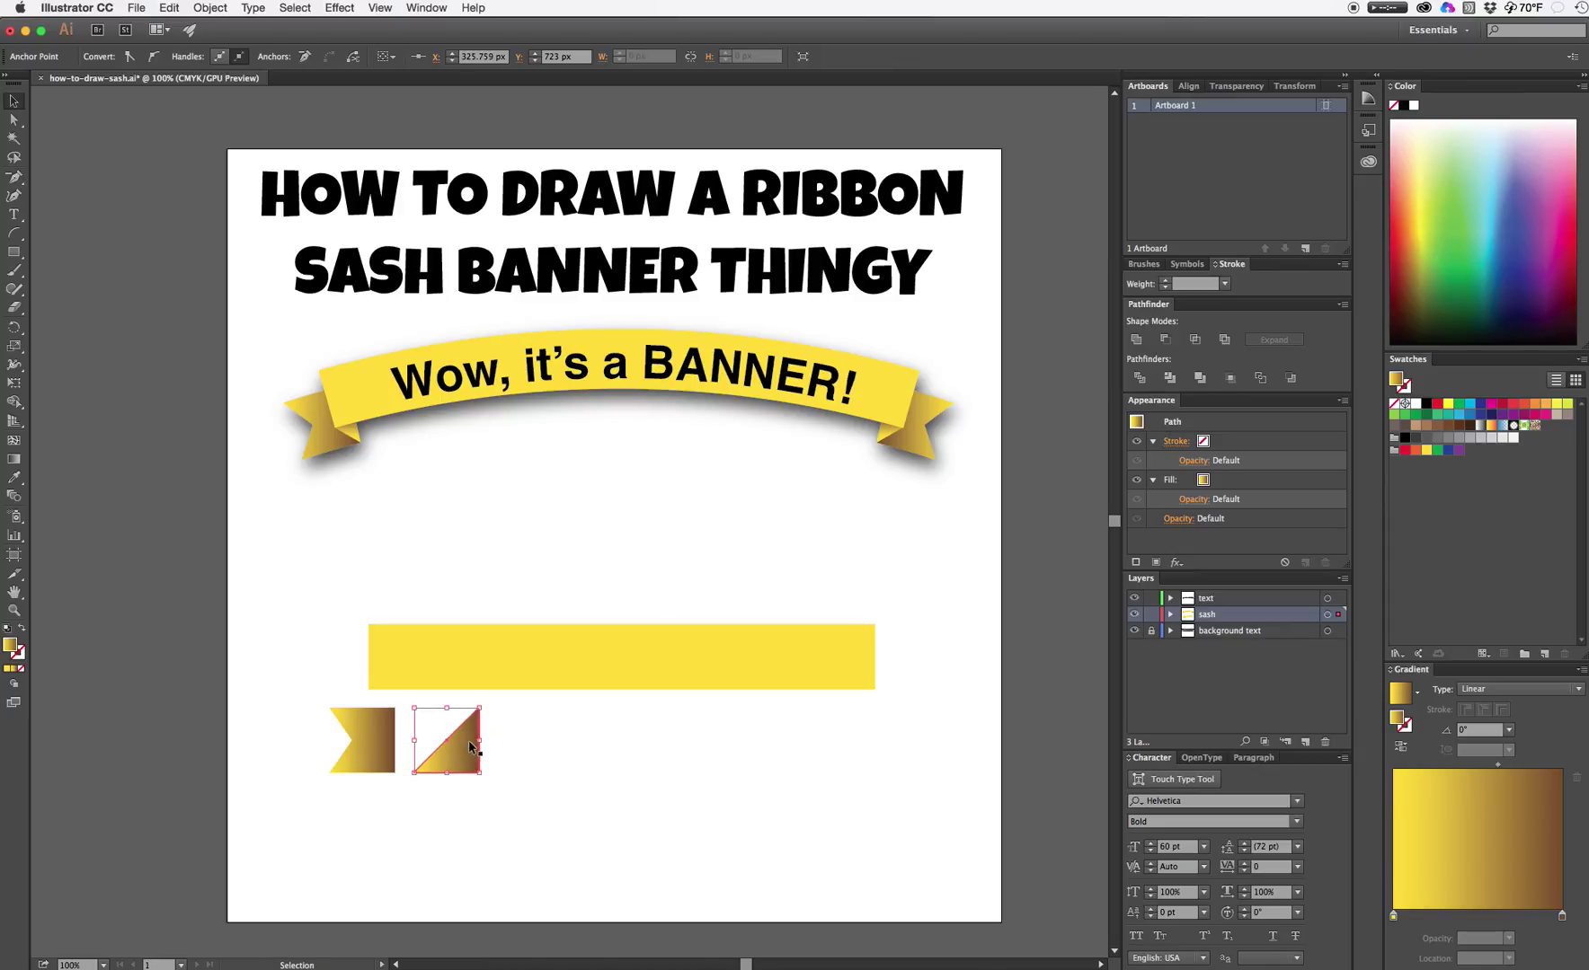
- Rotate the triangle so its long side faces up, and place the notched tail at the banner's left end, sent to the back
{"action": "left_click_drag", "start_coordinate": [480, 699], "coordinate": [375, 688]}
{"action": "right_click", "coordinate": [372, 692]}
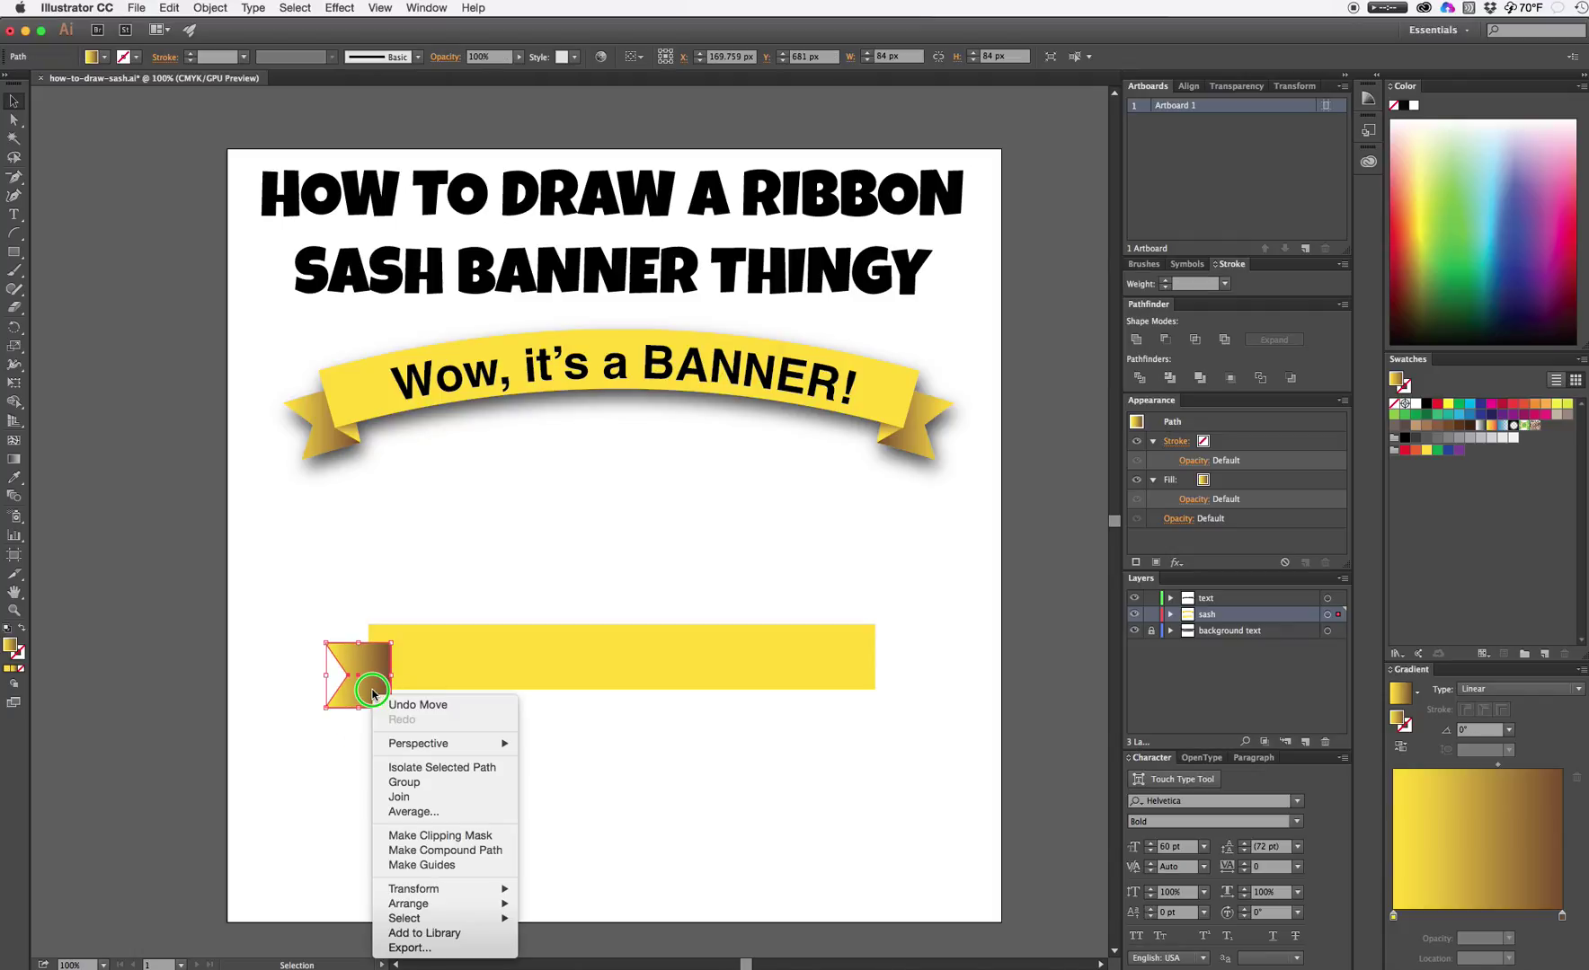
{"action": "mouse_move", "coordinate": [414, 904]}
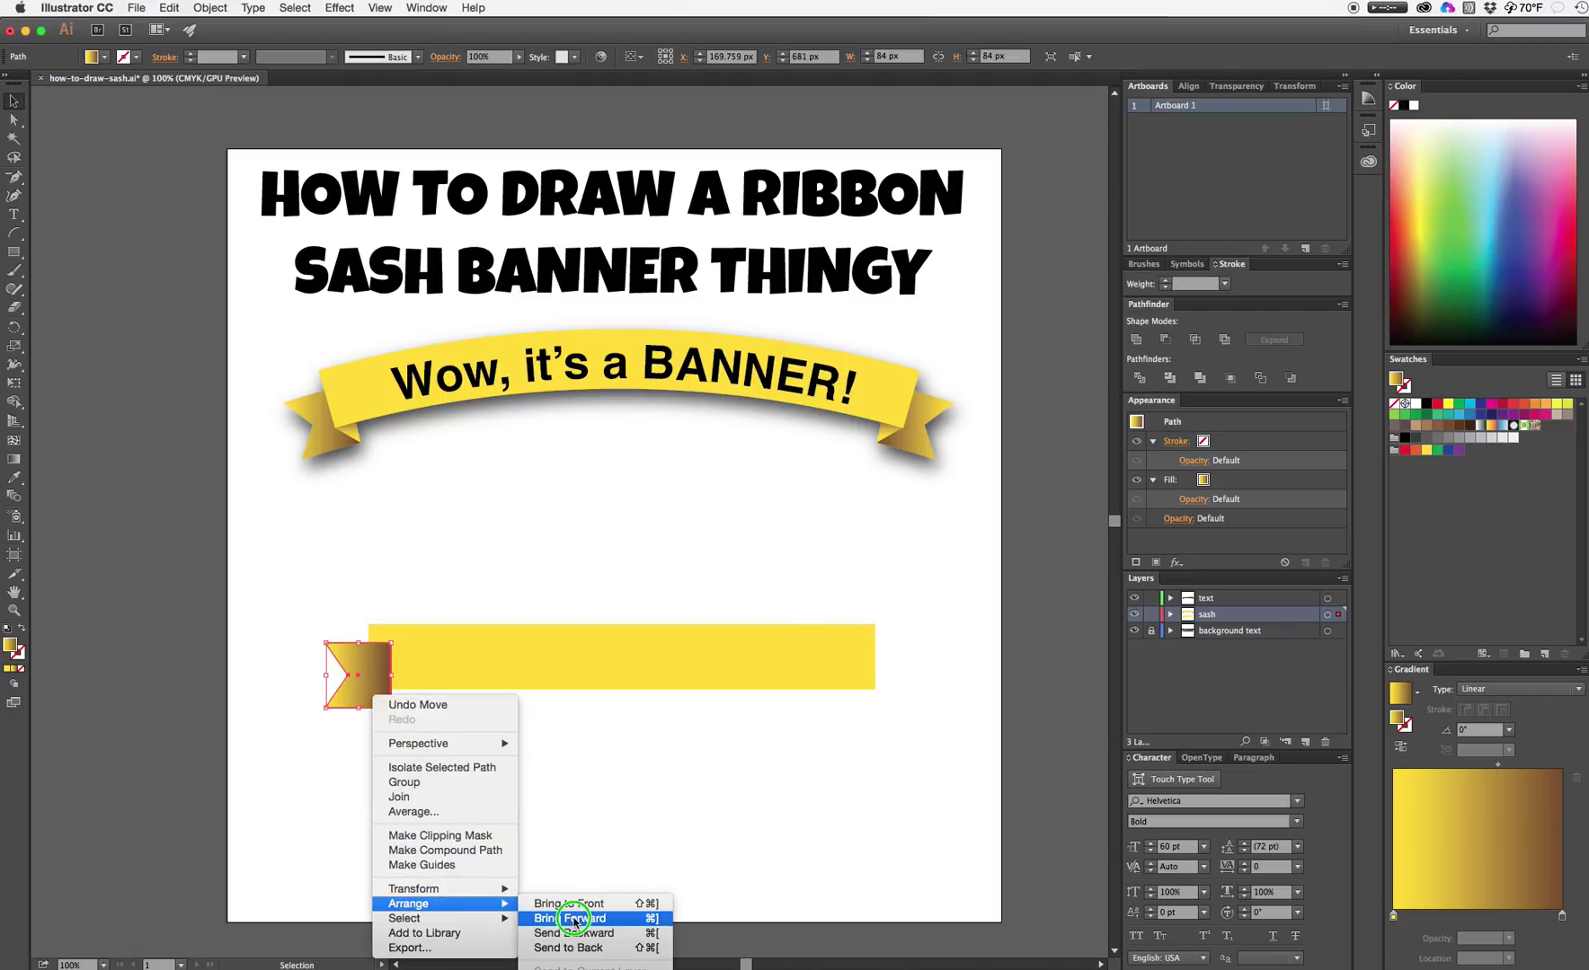
{"action": "left_click", "coordinate": [575, 948]}
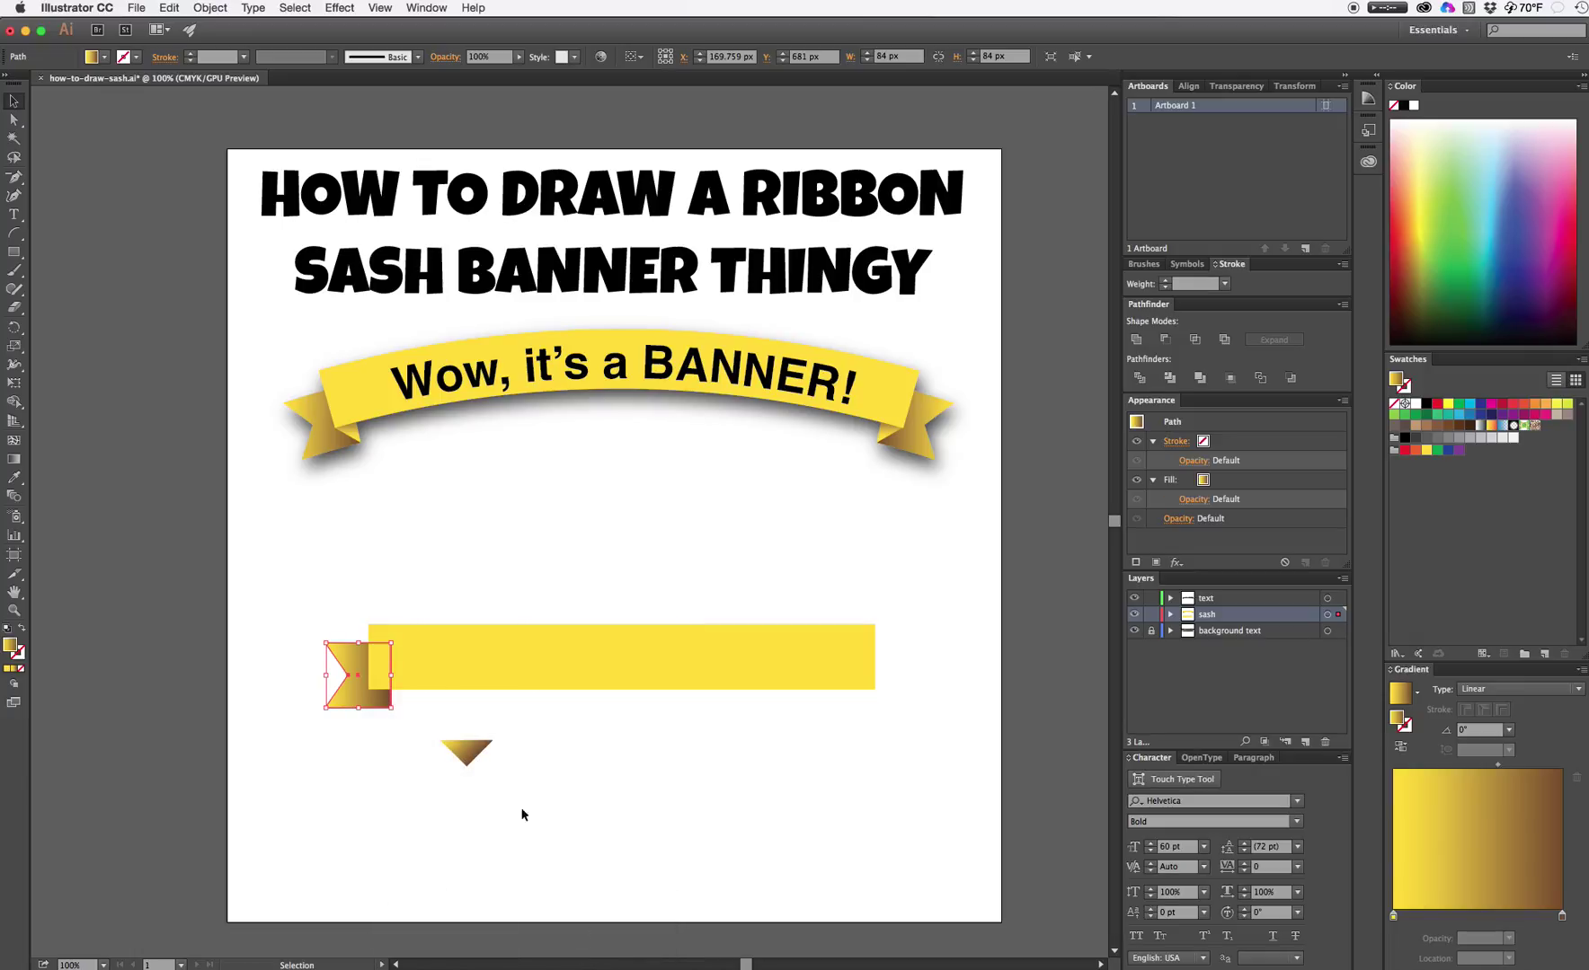
- Move the triangle under the banner's lower-left corner and reshape its free points into a fold reaching the tail's lower-right corner
{"action": "left_click", "coordinate": [469, 751]}
{"action": "left_click_drag", "start_coordinate": [469, 751], "coordinate": [398, 701]}
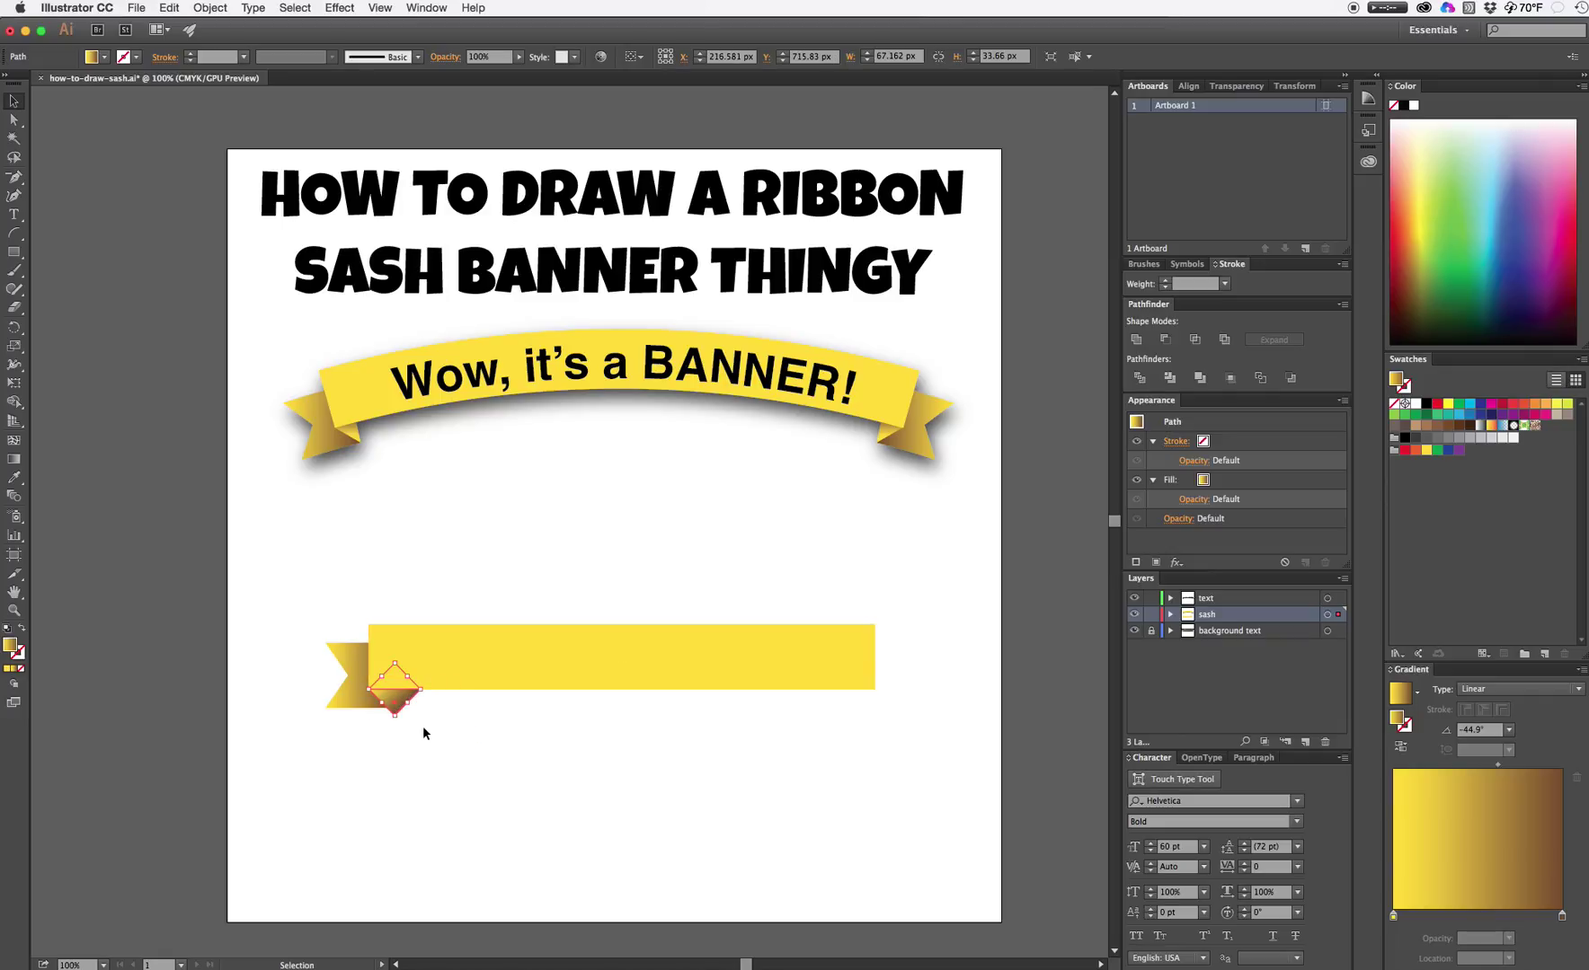
{"action": "key", "text": "a"}
{"action": "left_click", "coordinate": [429, 730]}
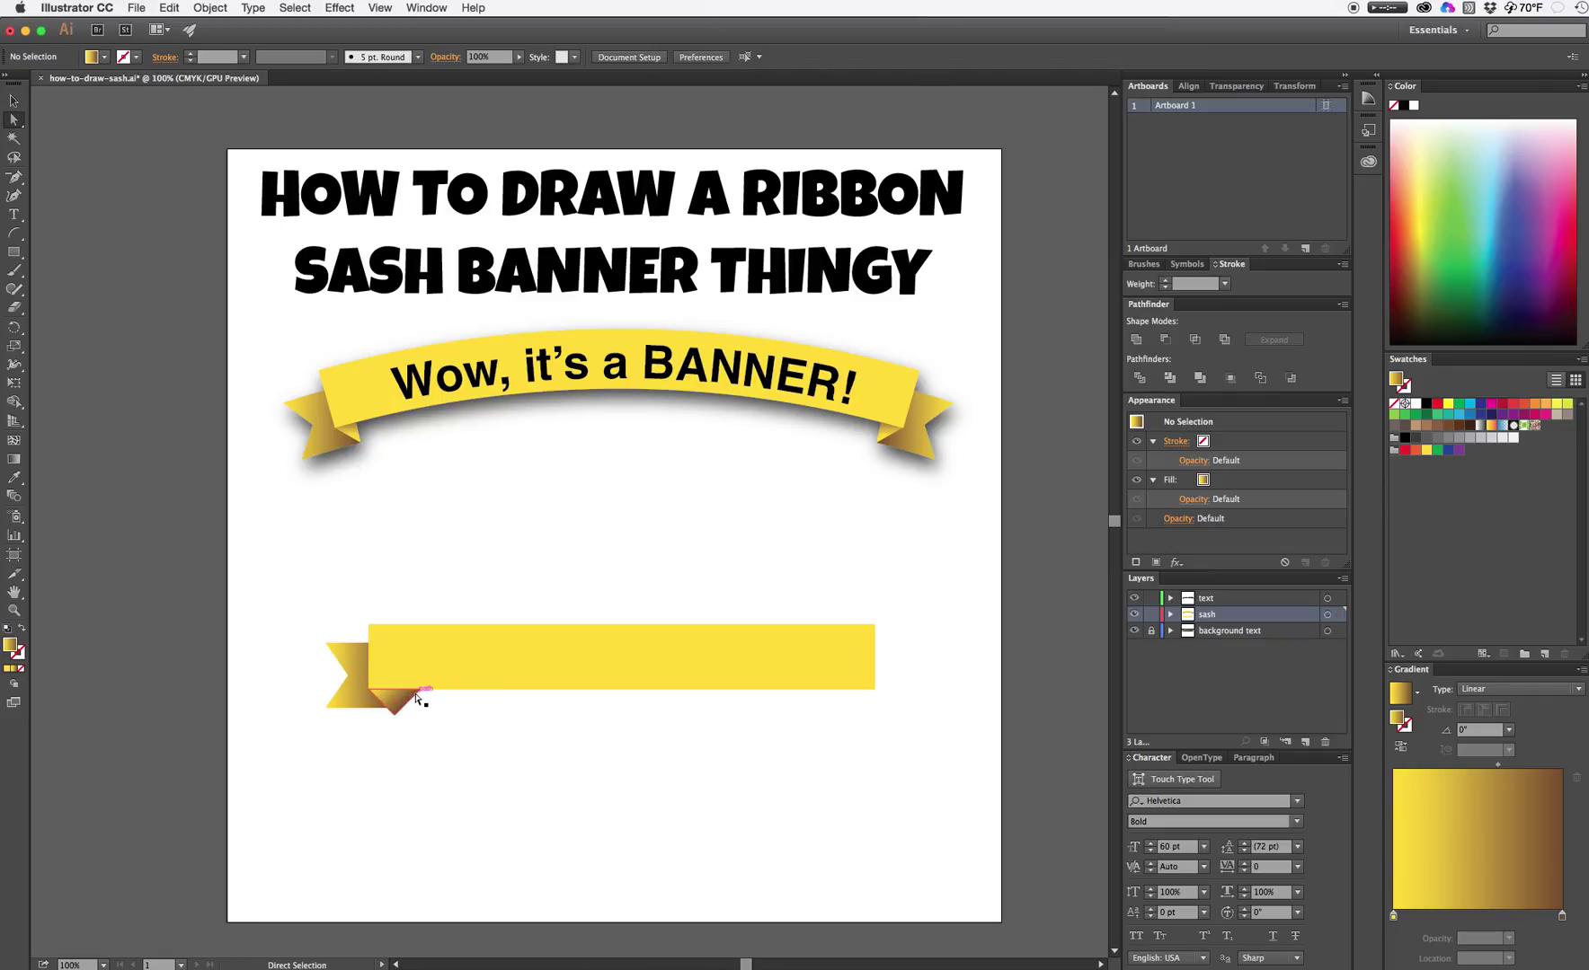
{"action": "left_click", "coordinate": [417, 696]}
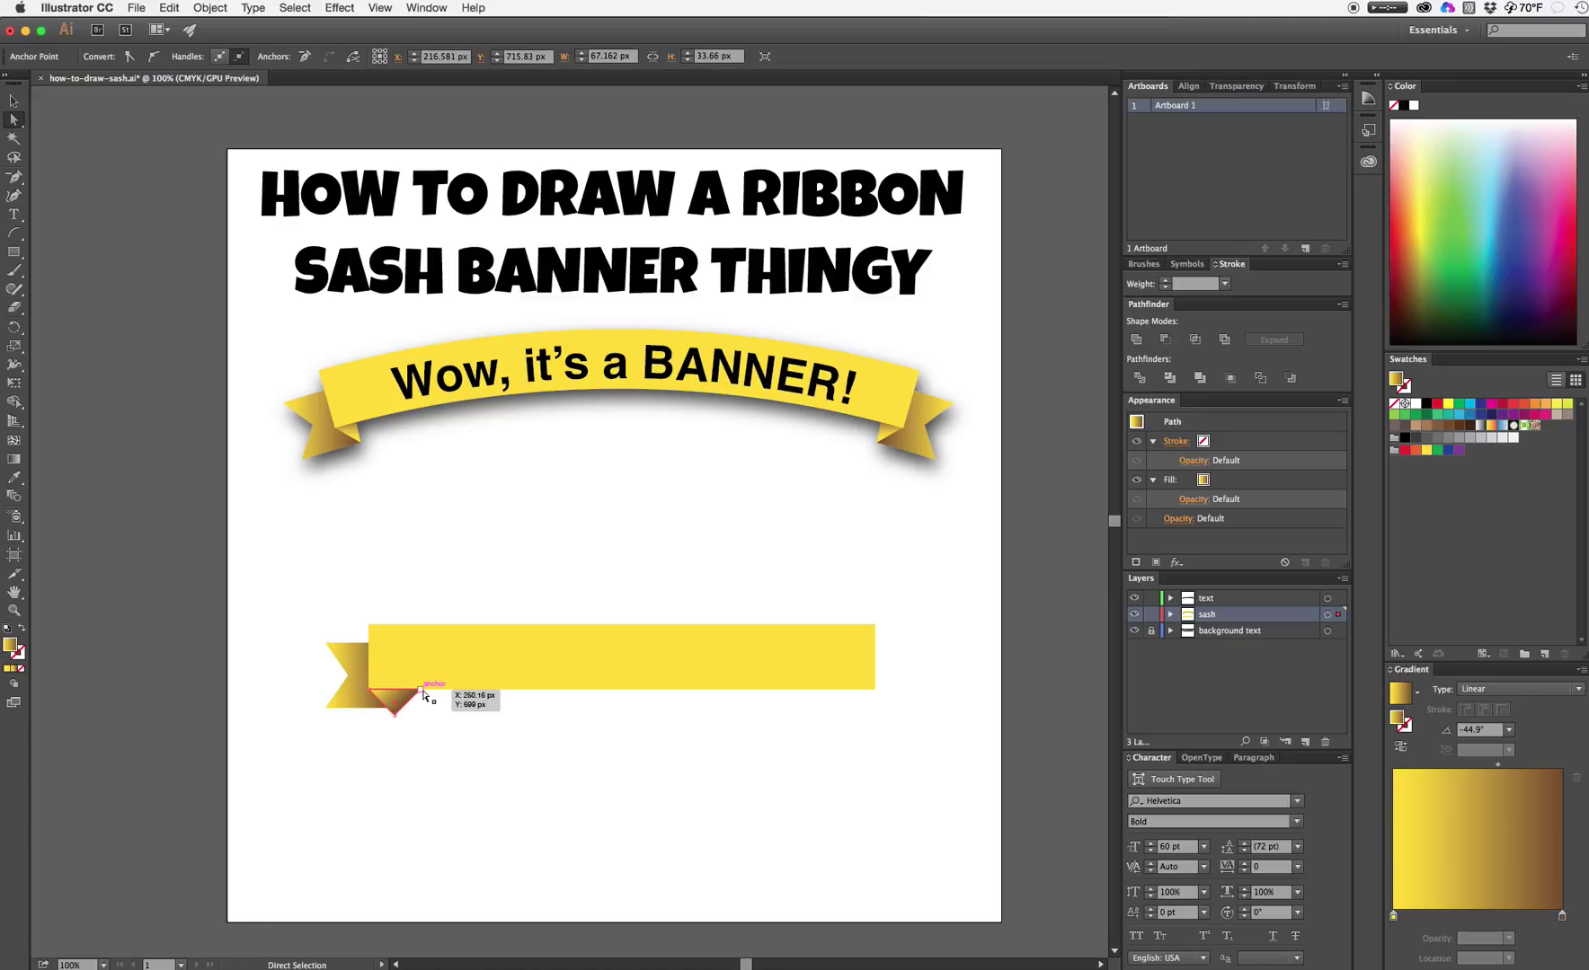
{"action": "left_click_drag", "start_coordinate": [422, 695], "coordinate": [393, 709]}
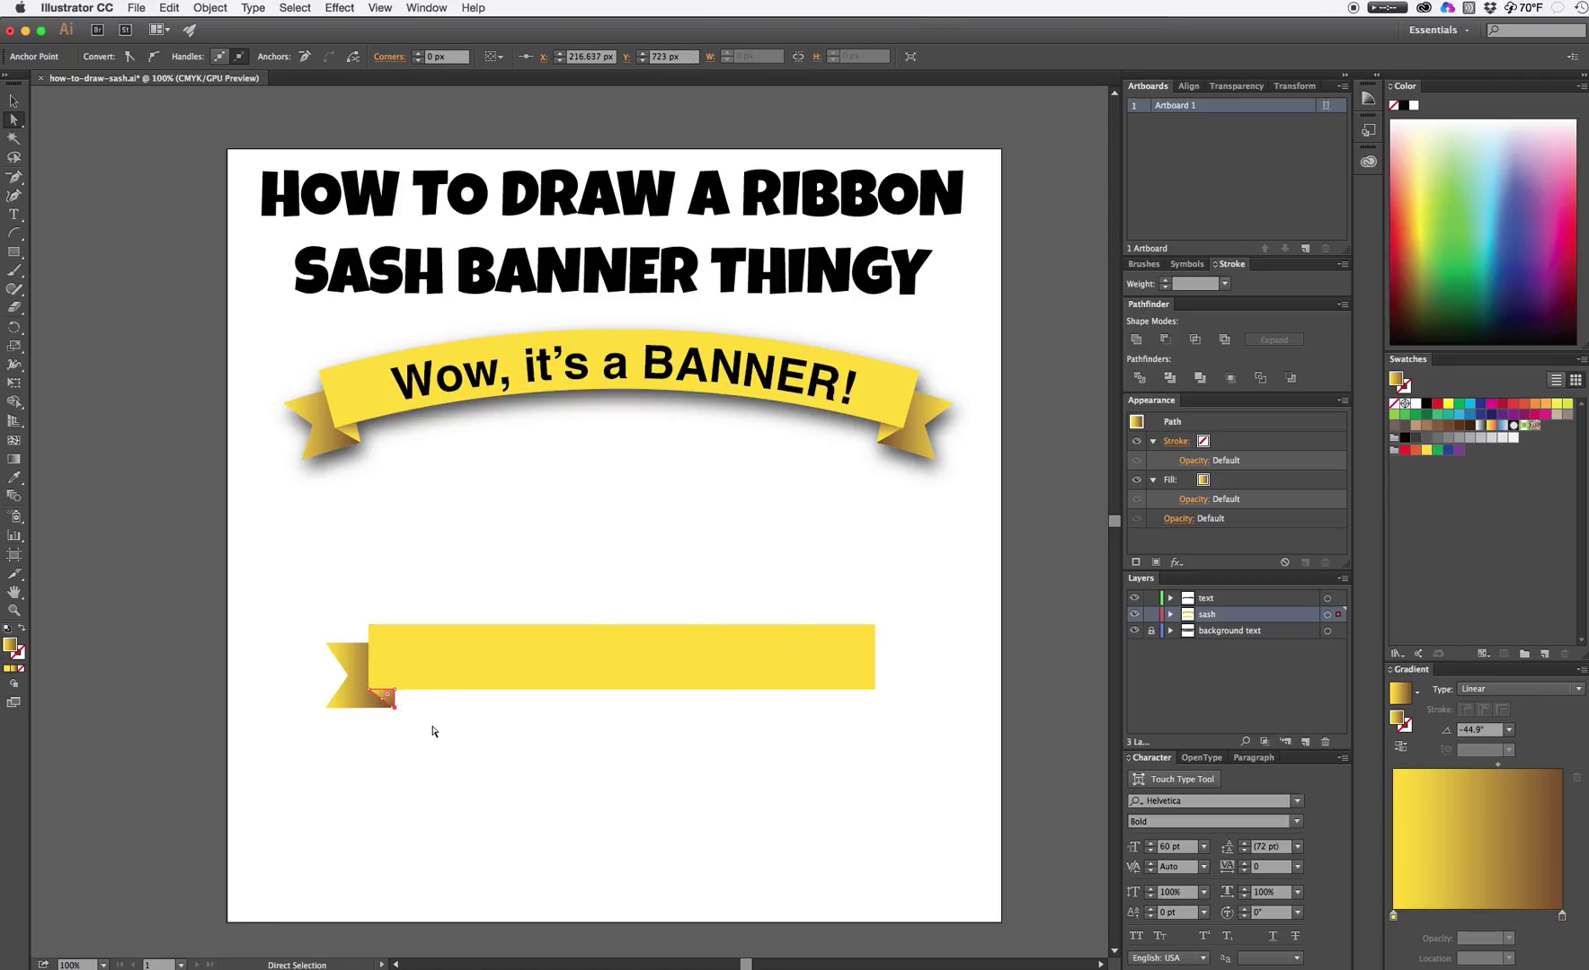
- Fine-tune the fold triangle's right-hand points so they line up with the tail's right edge
{"action": "key", "text": "super+equal"}
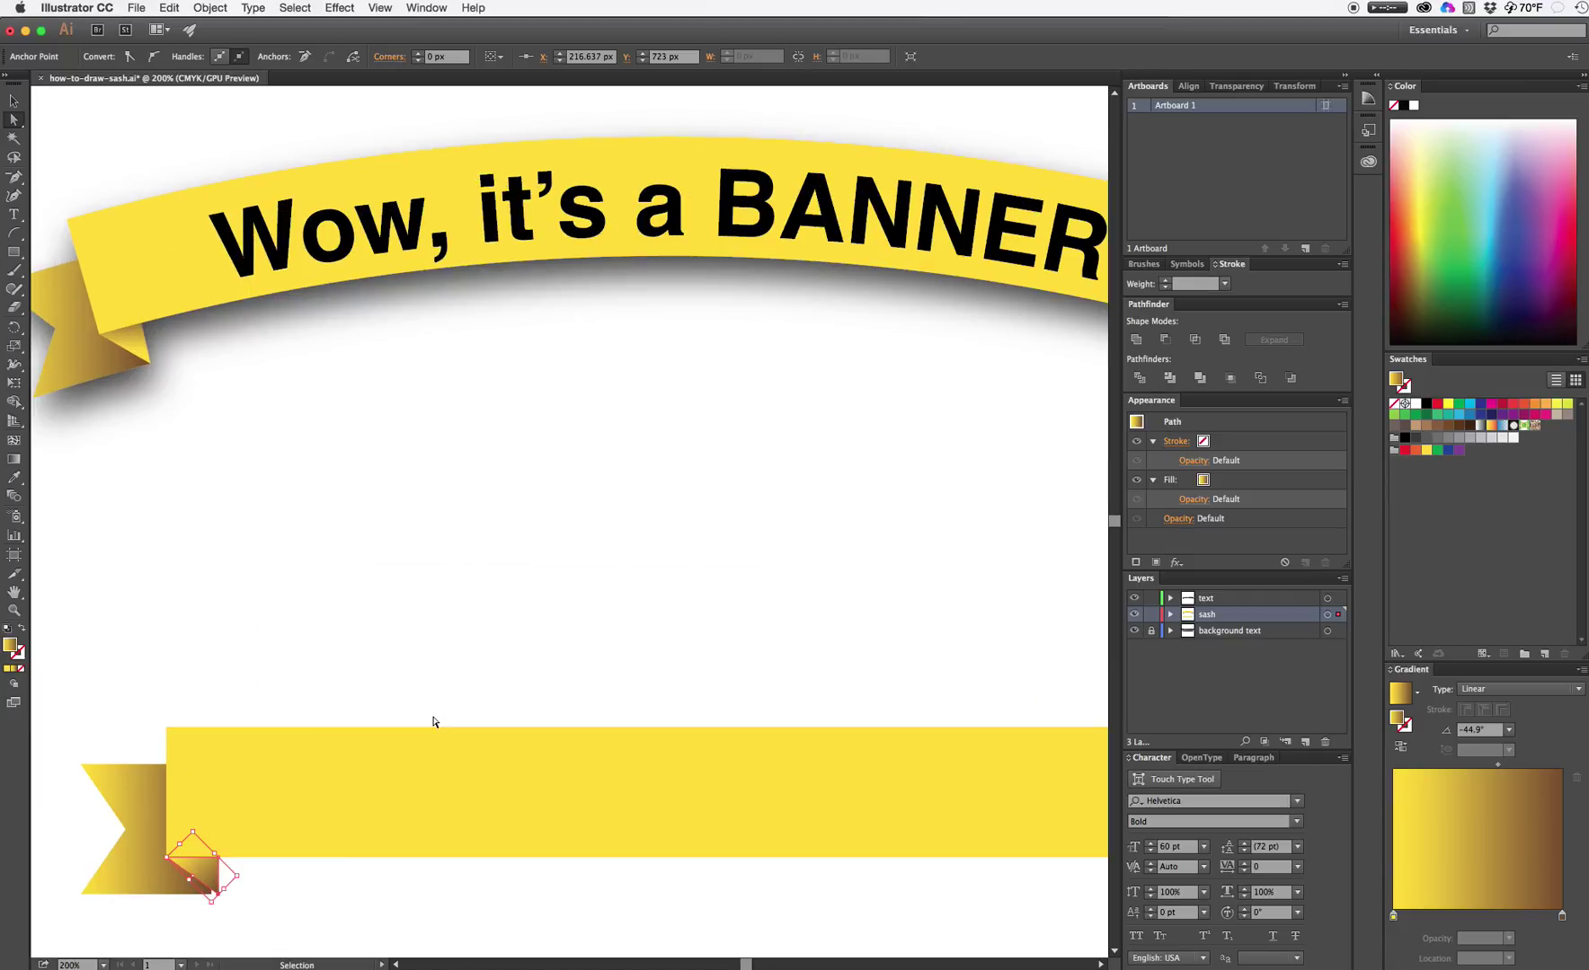
{"action": "left_click", "coordinate": [226, 868]}
{"action": "left_click_drag", "start_coordinate": [218, 858], "coordinate": [213, 894]}
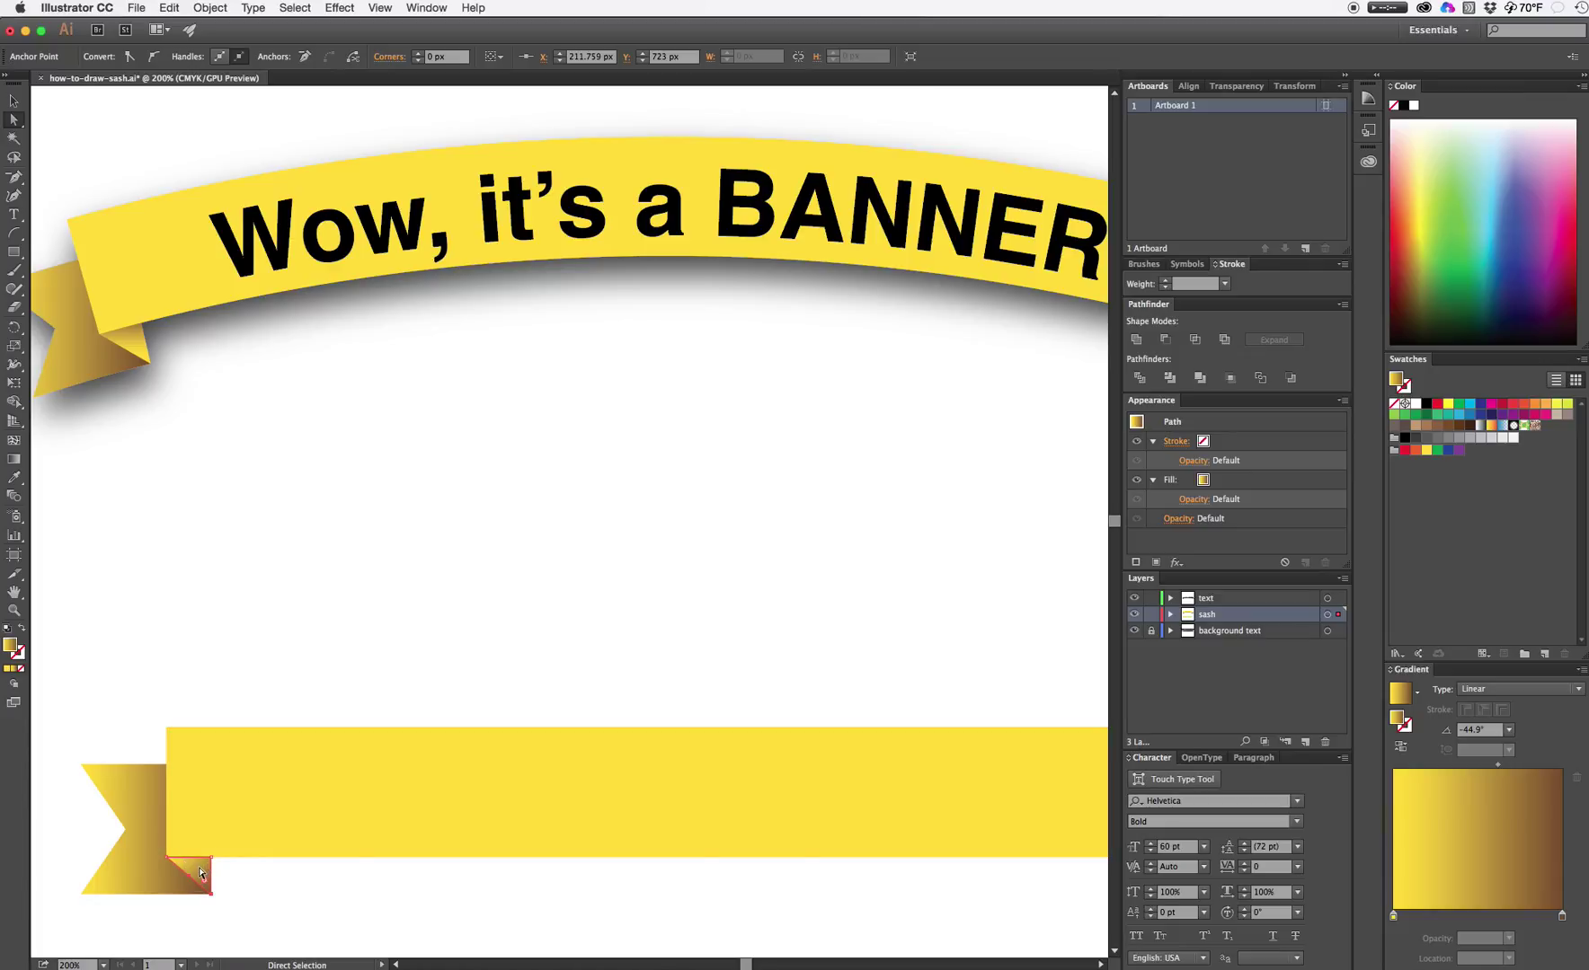
- Redirect the fold triangle's gradient to run vertically at 90°
{"action": "left_click", "coordinate": [200, 872]}
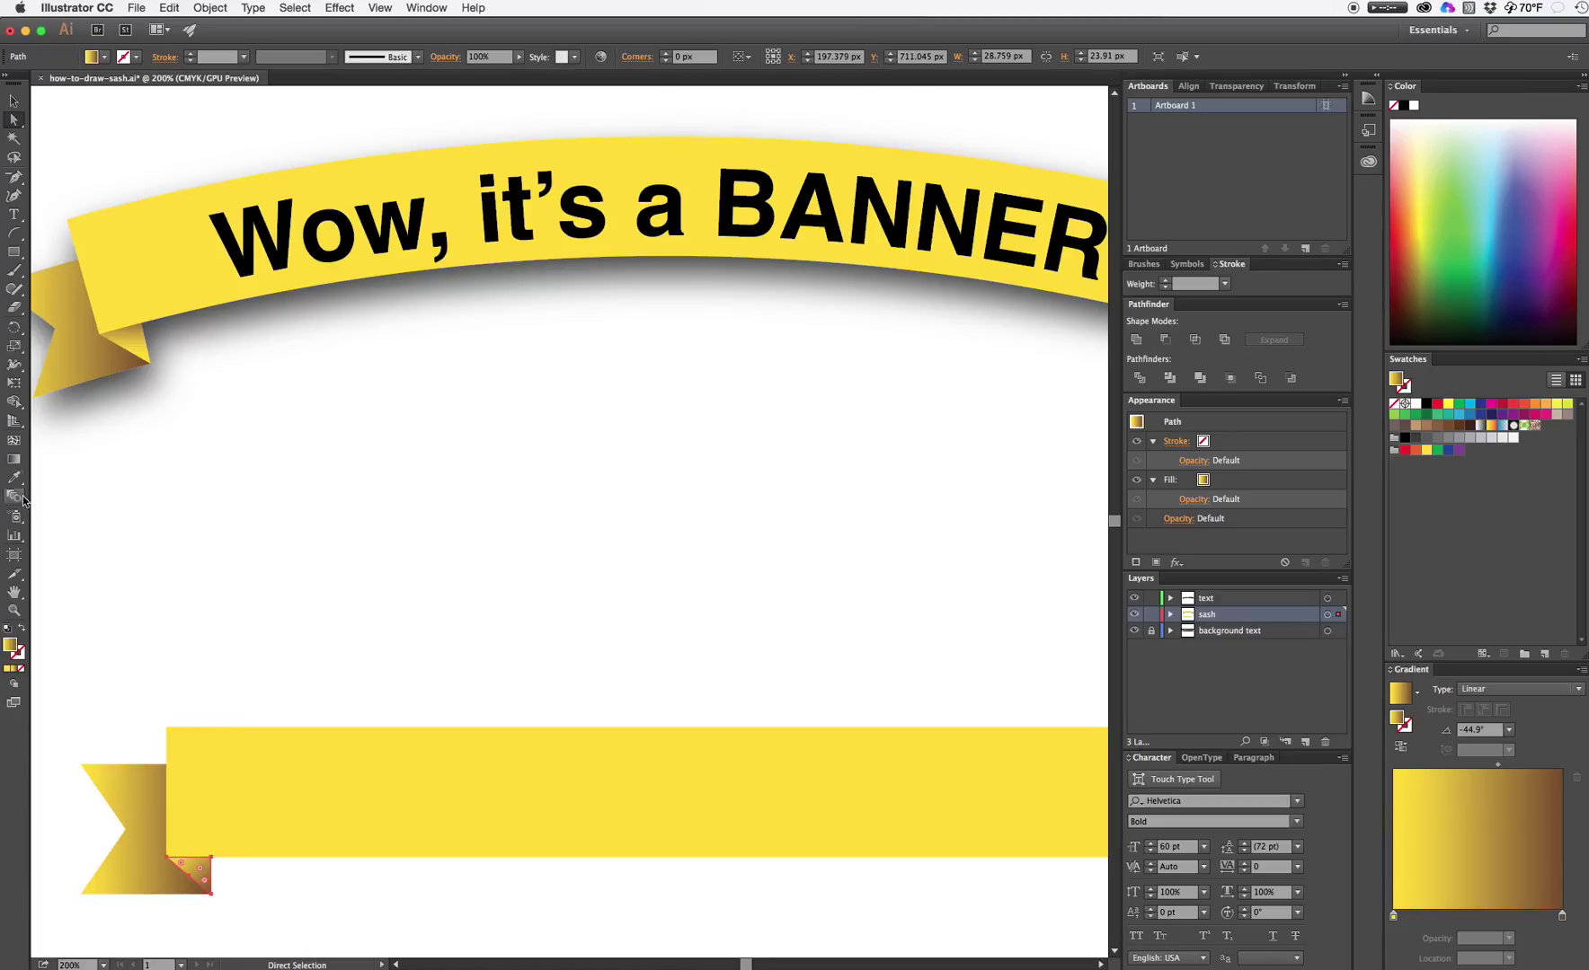
{"action": "left_click", "coordinate": [13, 460]}
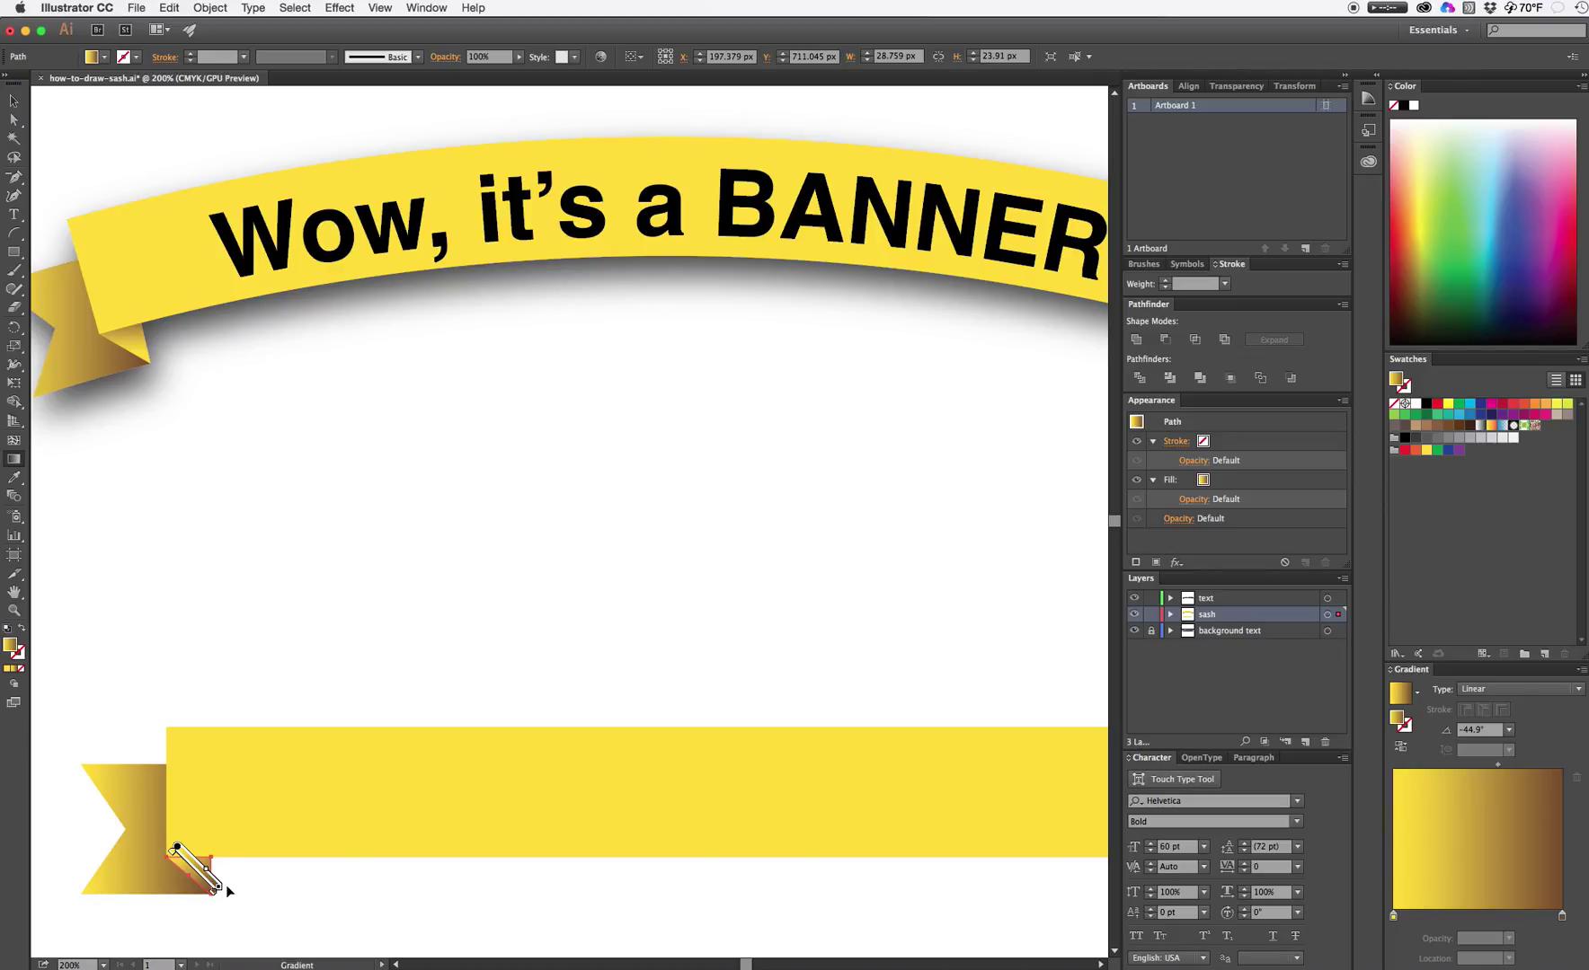
{"action": "mouse_move", "coordinate": [223, 883]}
{"action": "left_mouse_down"}
{"action": "mouse_move", "coordinate": [232, 861]}
{"action": "mouse_move", "coordinate": [230, 911]}
{"action": "mouse_move", "coordinate": [245, 910]}
{"action": "mouse_move", "coordinate": [210, 879]}
{"action": "mouse_move", "coordinate": [220, 940]}
{"action": "mouse_move", "coordinate": [206, 950]}
{"action": "mouse_move", "coordinate": [184, 929]}
{"action": "mouse_move", "coordinate": [191, 835]}
{"action": "left_mouse_up"}
{"action": "mouse_move", "coordinate": [200, 822]}
{"action": "left_mouse_down"}
{"action": "mouse_move", "coordinate": [213, 836]}
{"action": "mouse_move", "coordinate": [177, 861]}
{"action": "mouse_move", "coordinate": [195, 783]}
{"action": "mouse_move", "coordinate": [189, 887]}
{"action": "left_mouse_up"}
{"action": "key", "text": "v"}
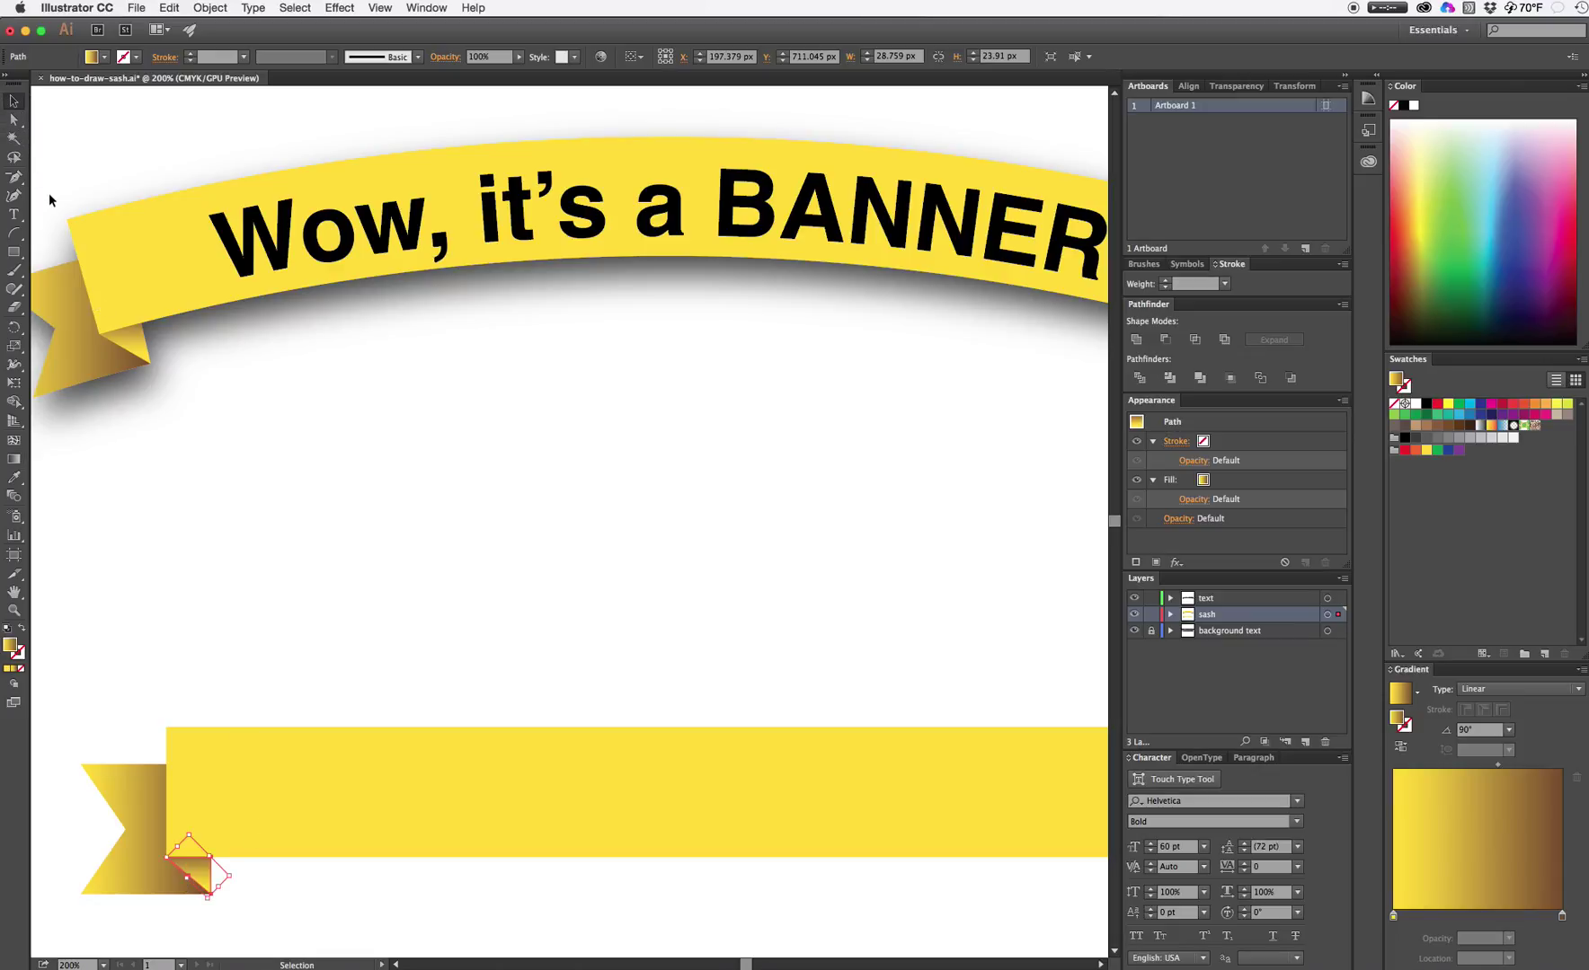
- Group the fold triangle with the notched tail and send the group to the back
{"action": "key", "text": "super+minus"}
{"action": "key", "text": "super+minus"}
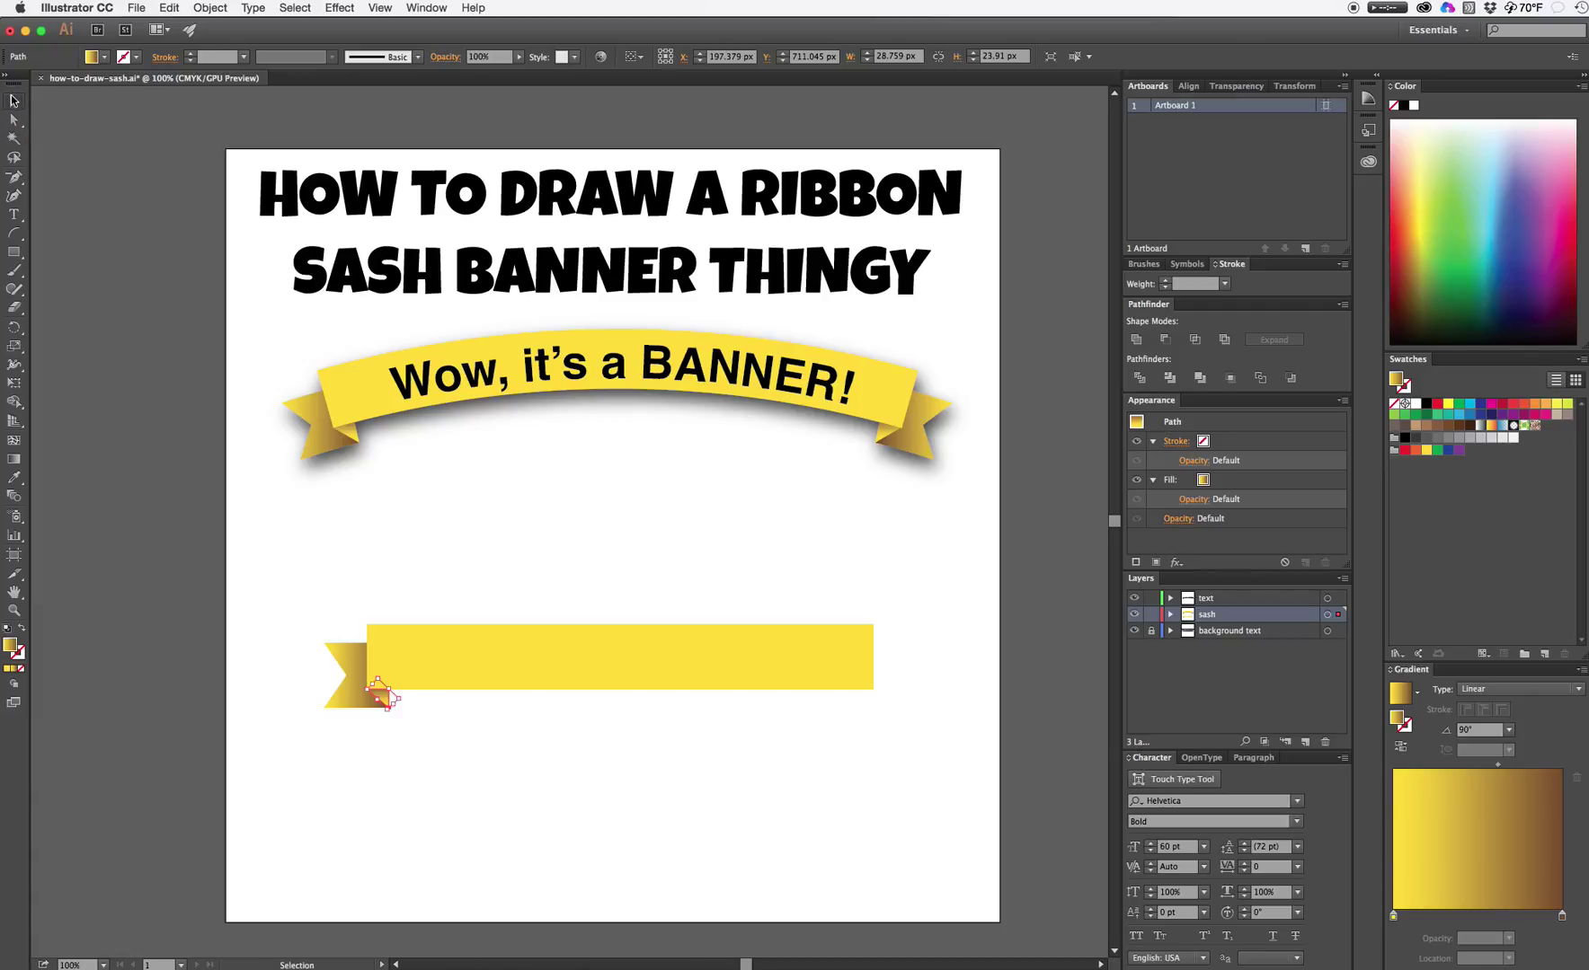
{"action": "left_click", "coordinate": [340, 655], "text": "shift"}
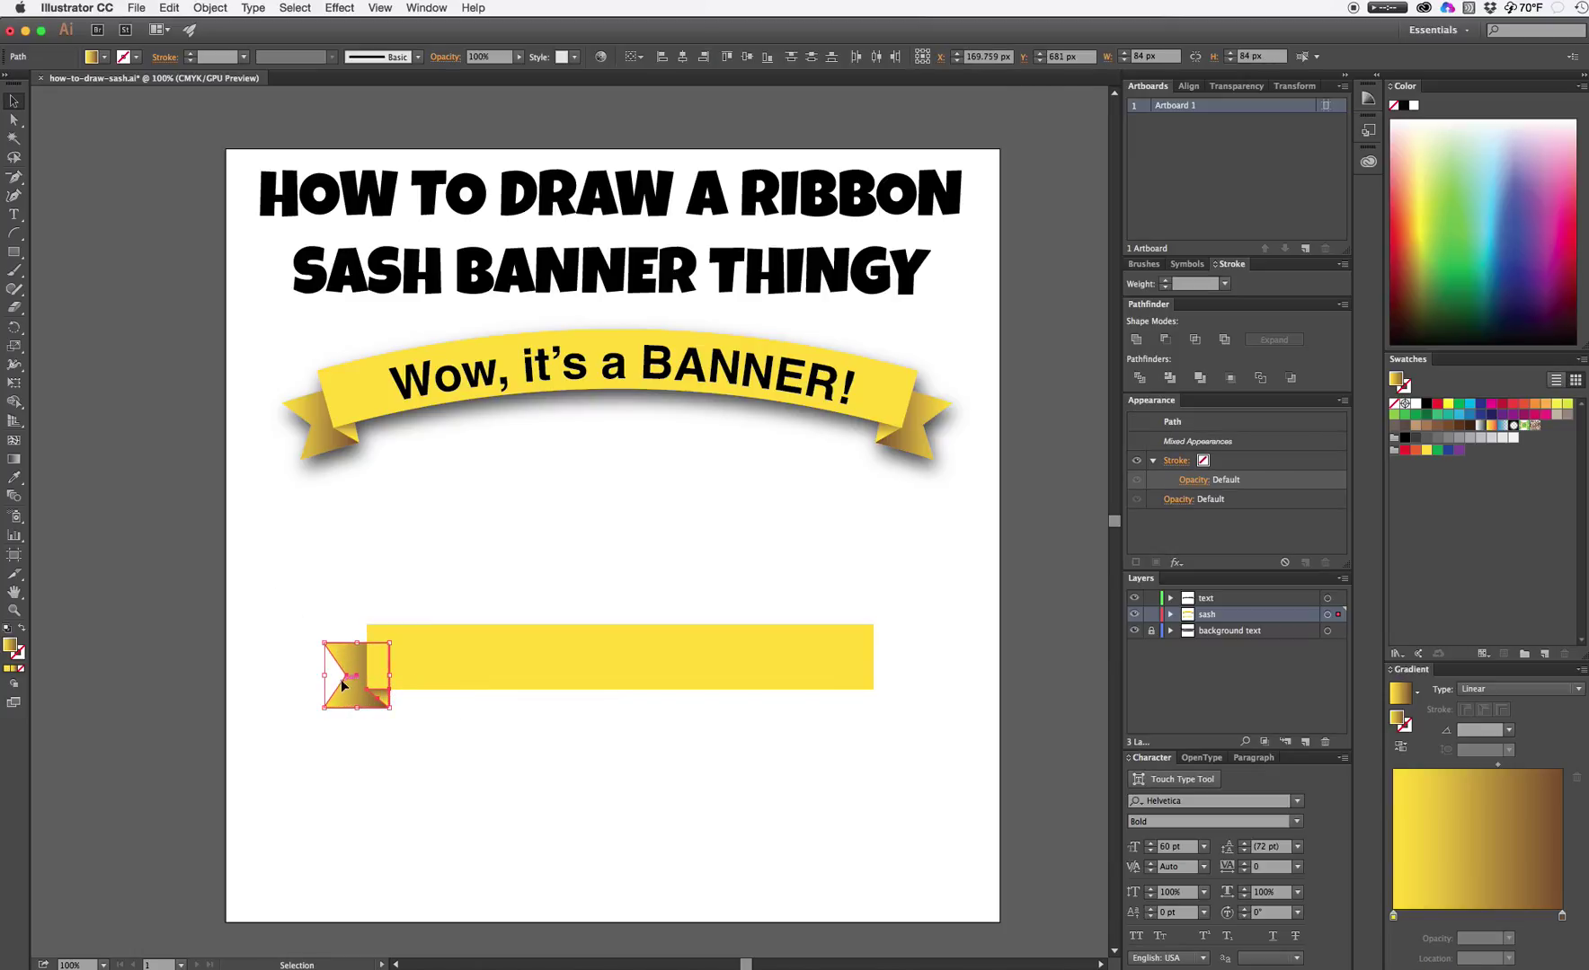
{"action": "left_click", "coordinate": [210, 8]}
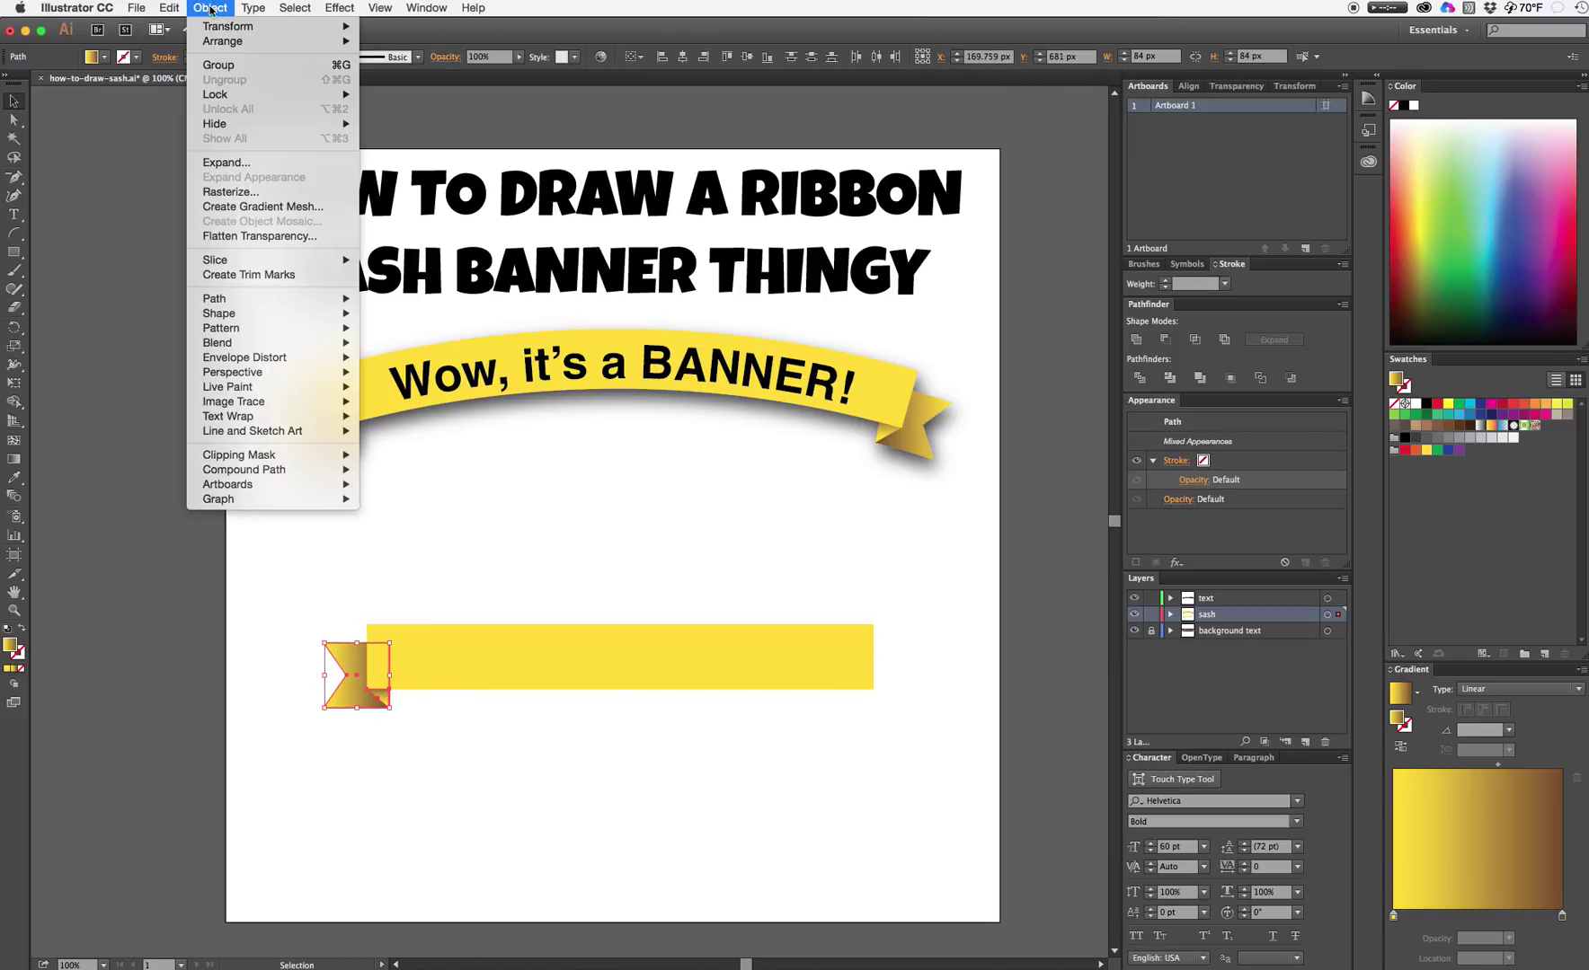
{"action": "left_click", "coordinate": [220, 66]}
{"action": "key", "text": "super+shift+bracketleft"}
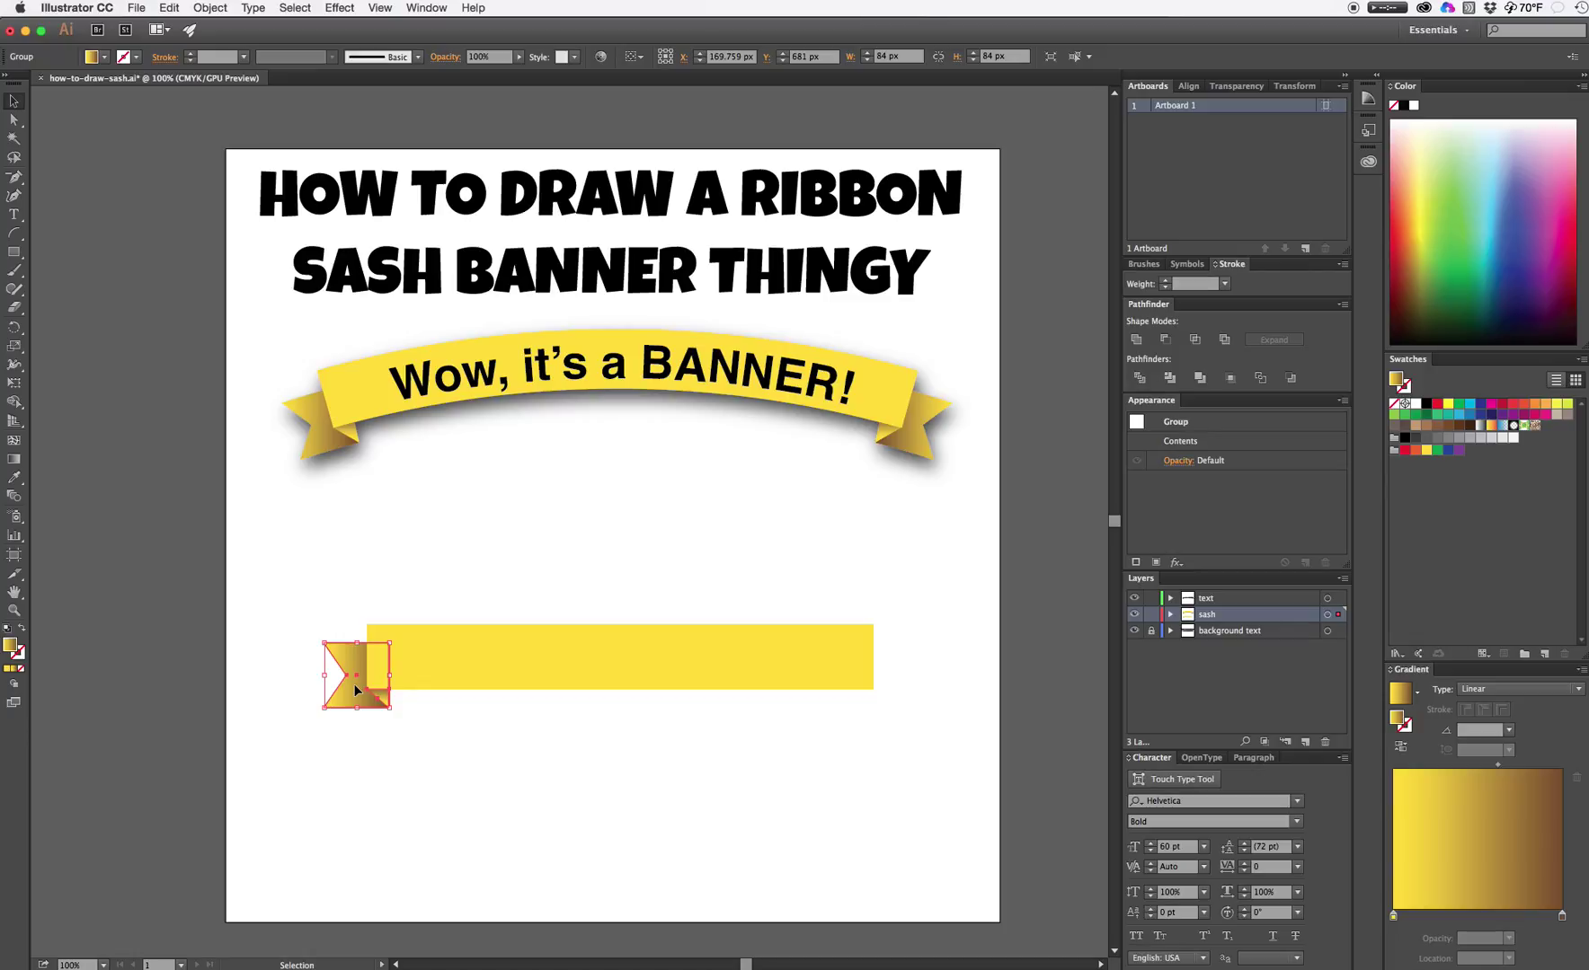
- Duplicate the left folded tail onto the banner's right end, mirrored across the vertical axis and extending past the bar's edge
{"action": "left_click_drag", "start_coordinate": [355, 691], "coordinate": [837, 690]}
{"action": "right_click", "coordinate": [836, 691]}
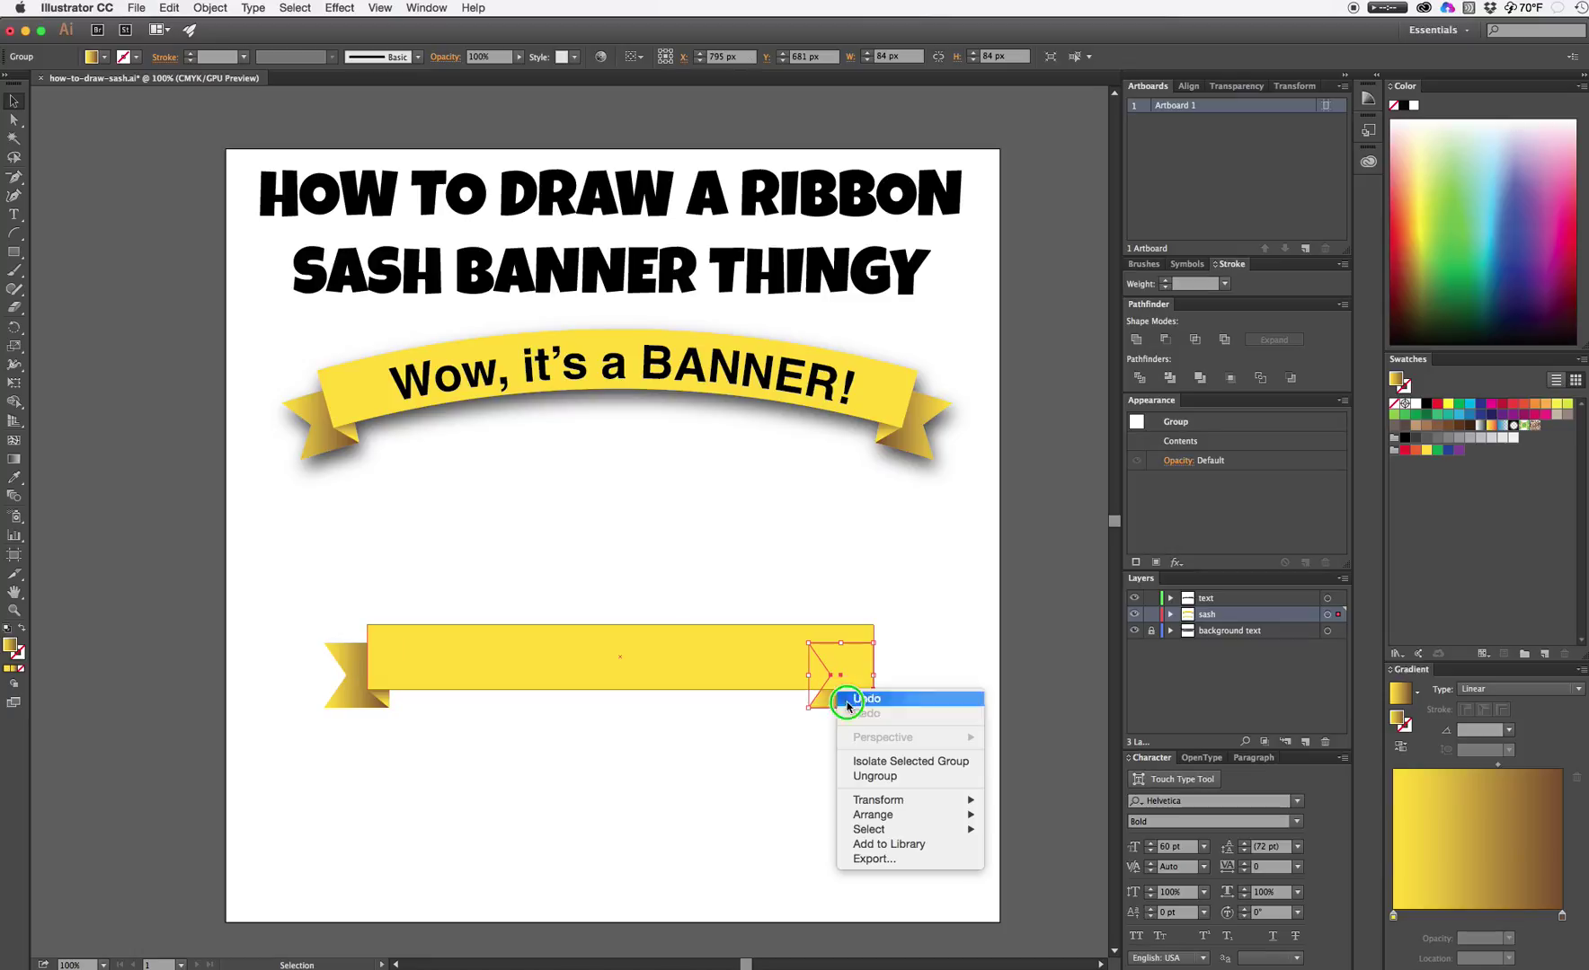
{"action": "mouse_move", "coordinate": [881, 806]}
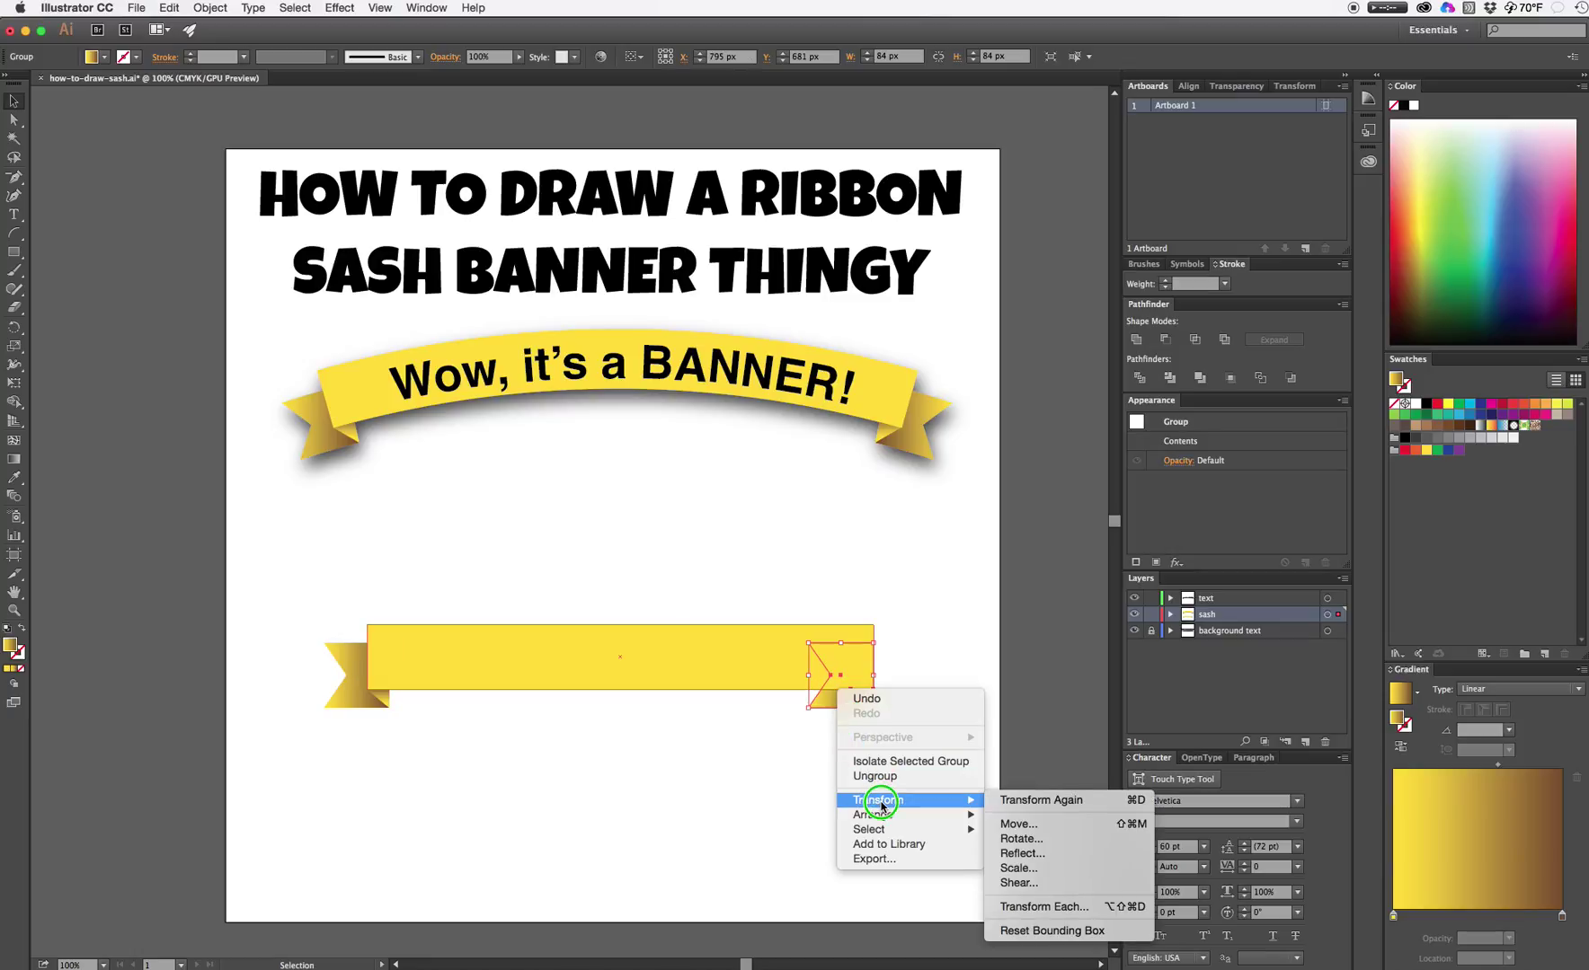
{"action": "left_click", "coordinate": [1046, 855]}
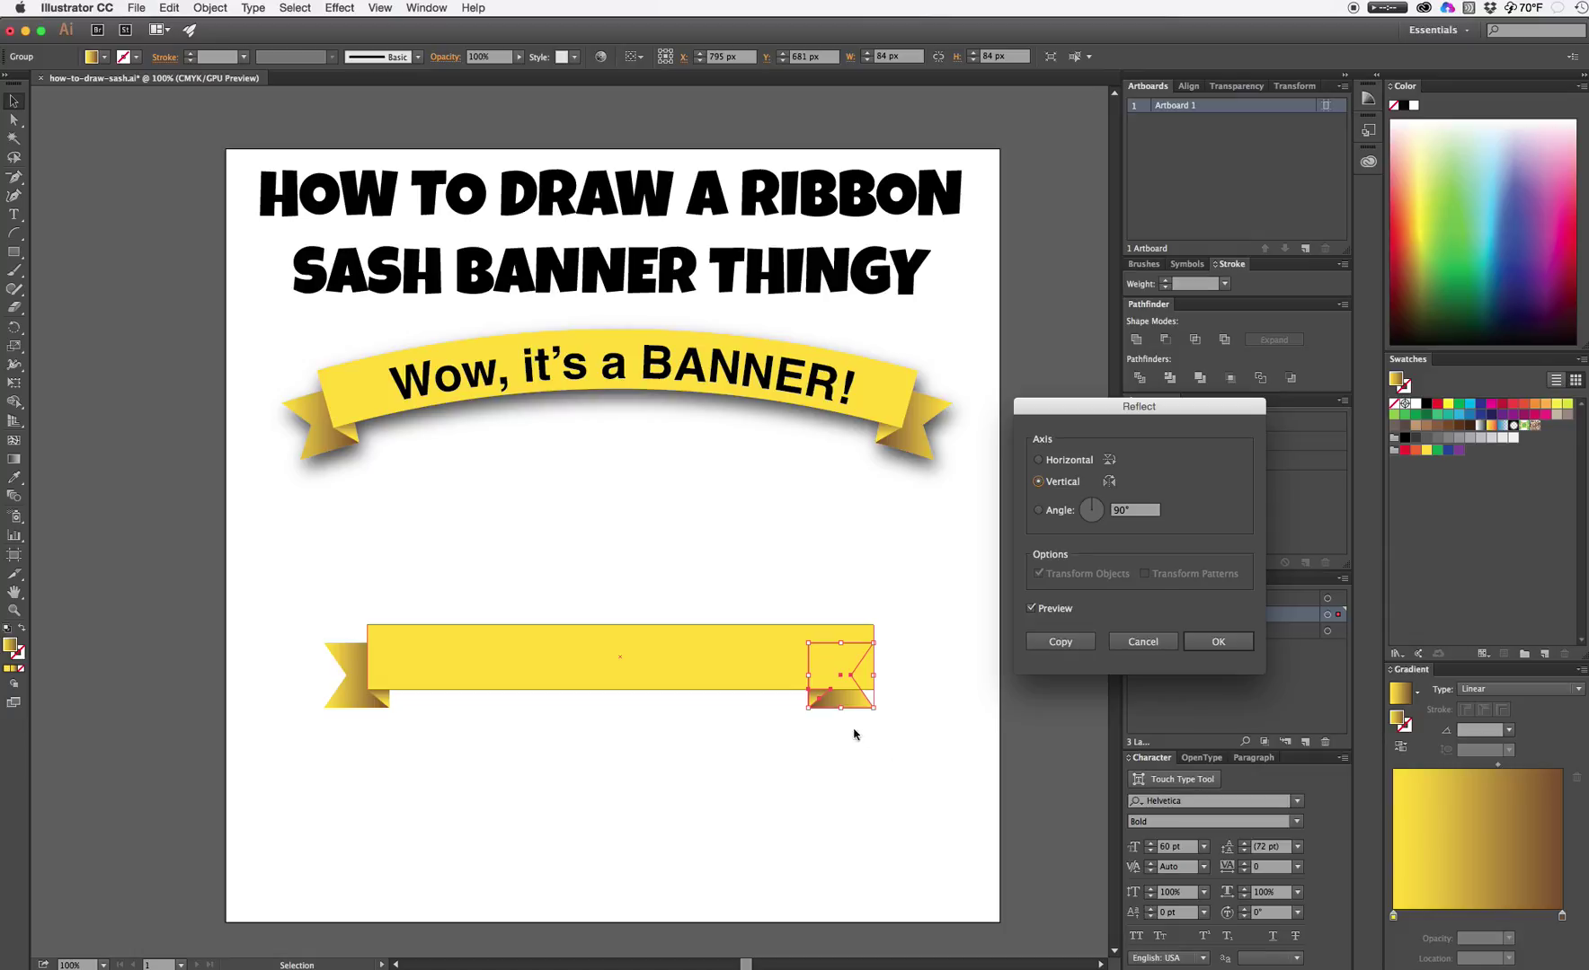
{"action": "left_click", "coordinate": [1236, 647]}
{"action": "left_click_drag", "start_coordinate": [836, 705], "coordinate": [881, 703]}
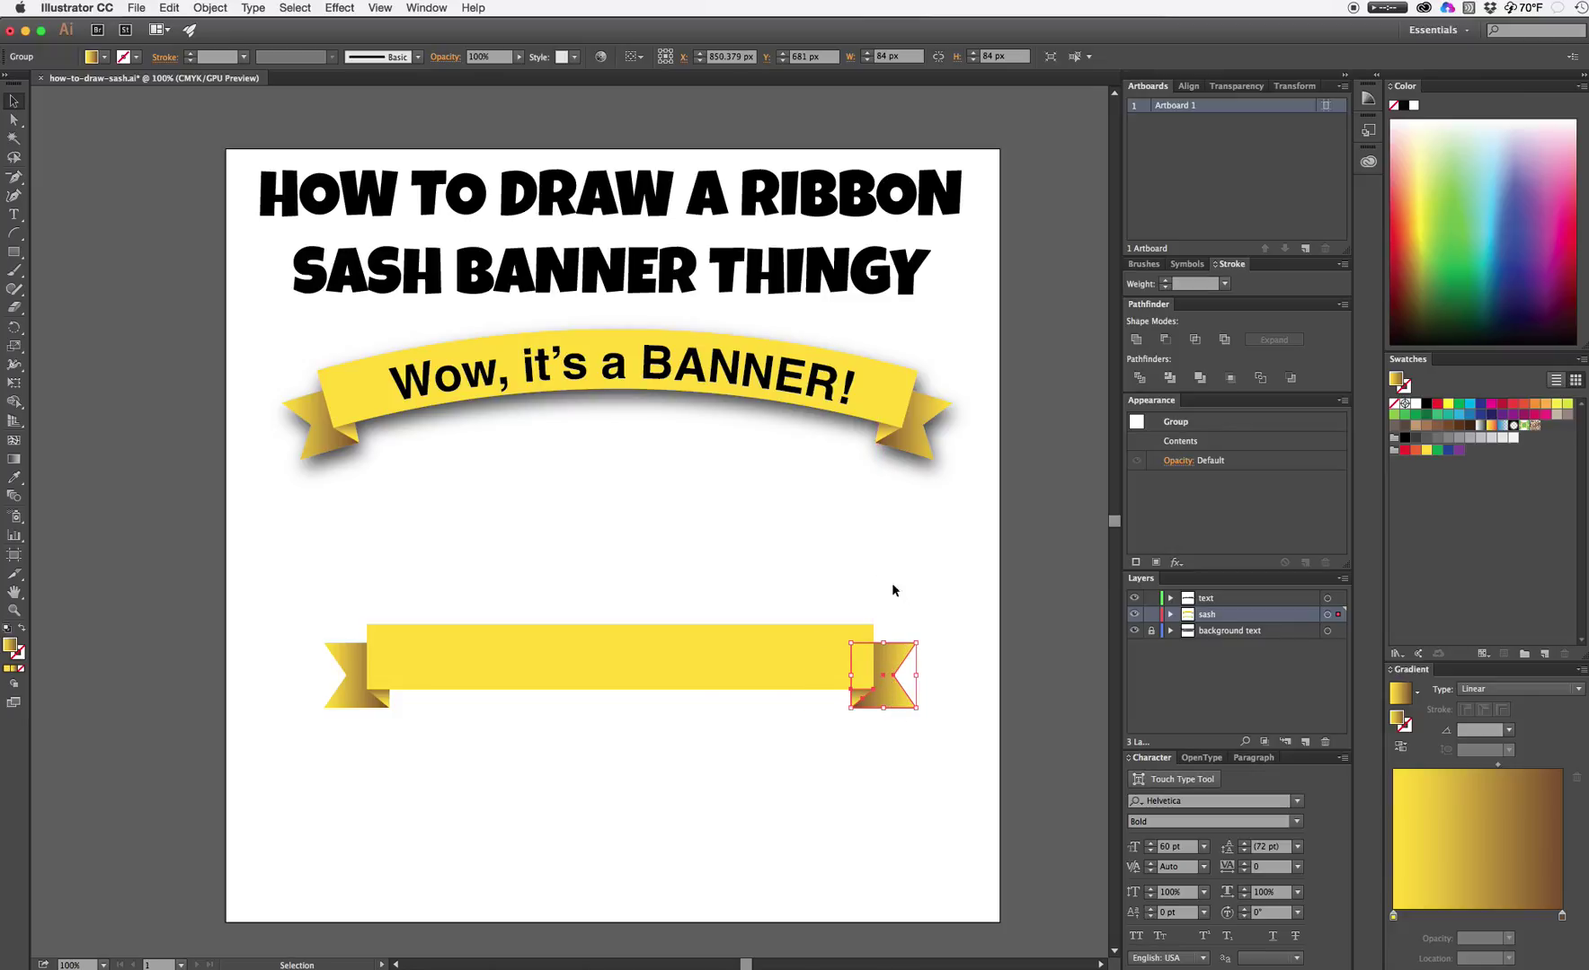
- Select the yellow bar with both folded tails and group them into one object
{"action": "left_click", "coordinate": [960, 700]}
{"action": "left_click_drag", "start_coordinate": [959, 699], "coordinate": [312, 603]}
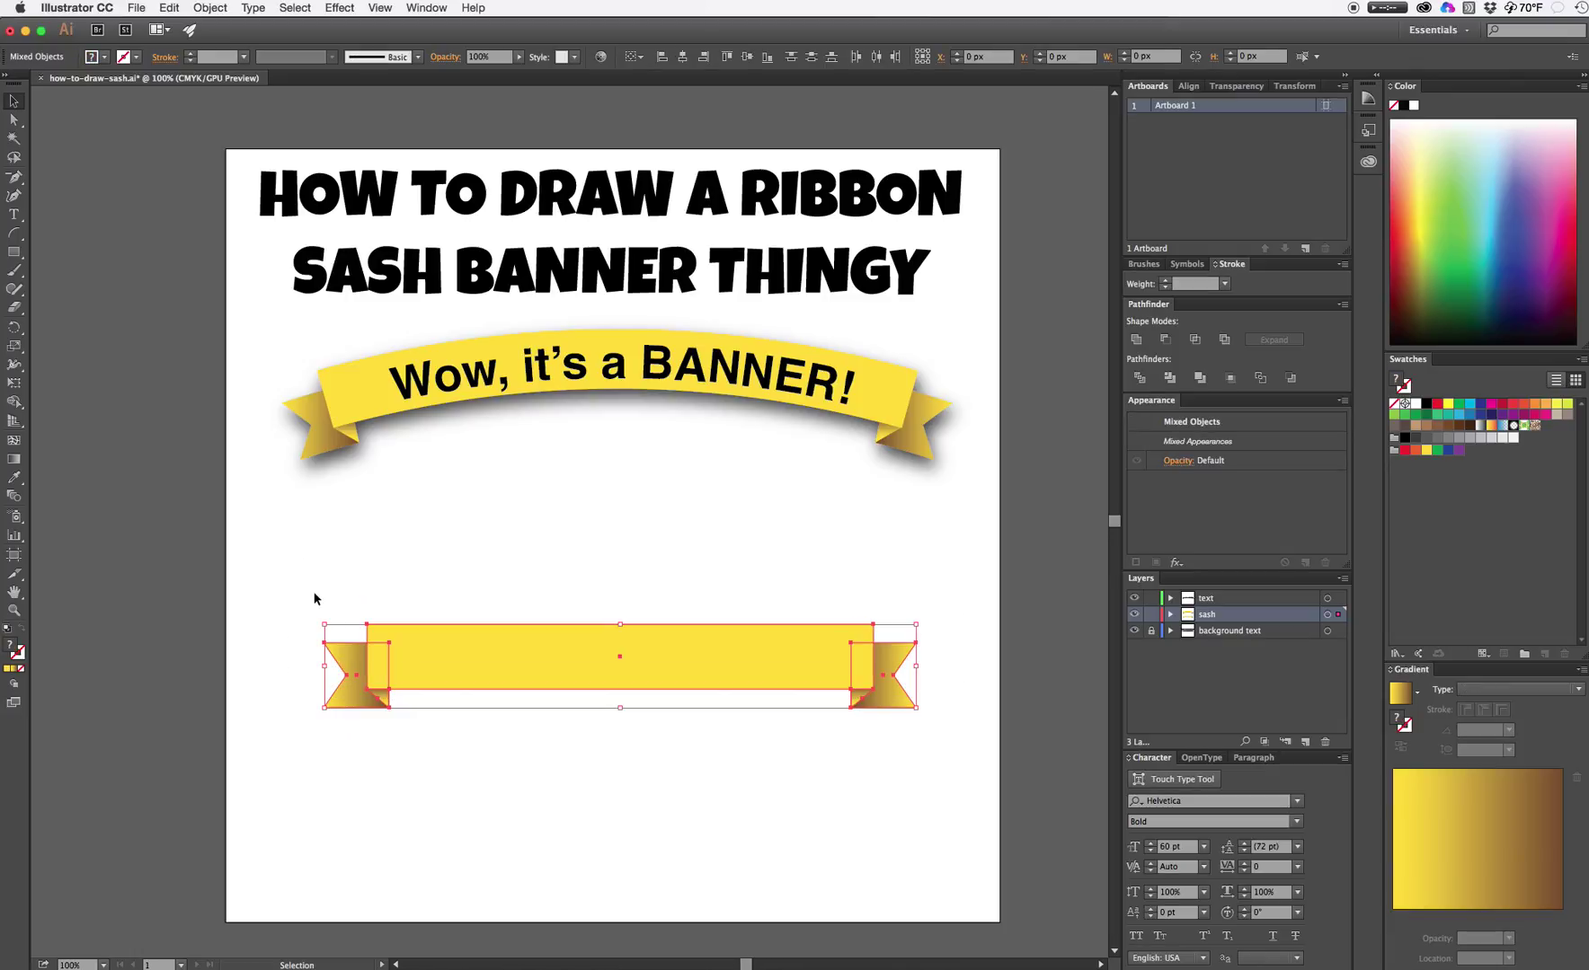
{"action": "left_click", "coordinate": [210, 7]}
{"action": "left_click", "coordinate": [221, 65]}
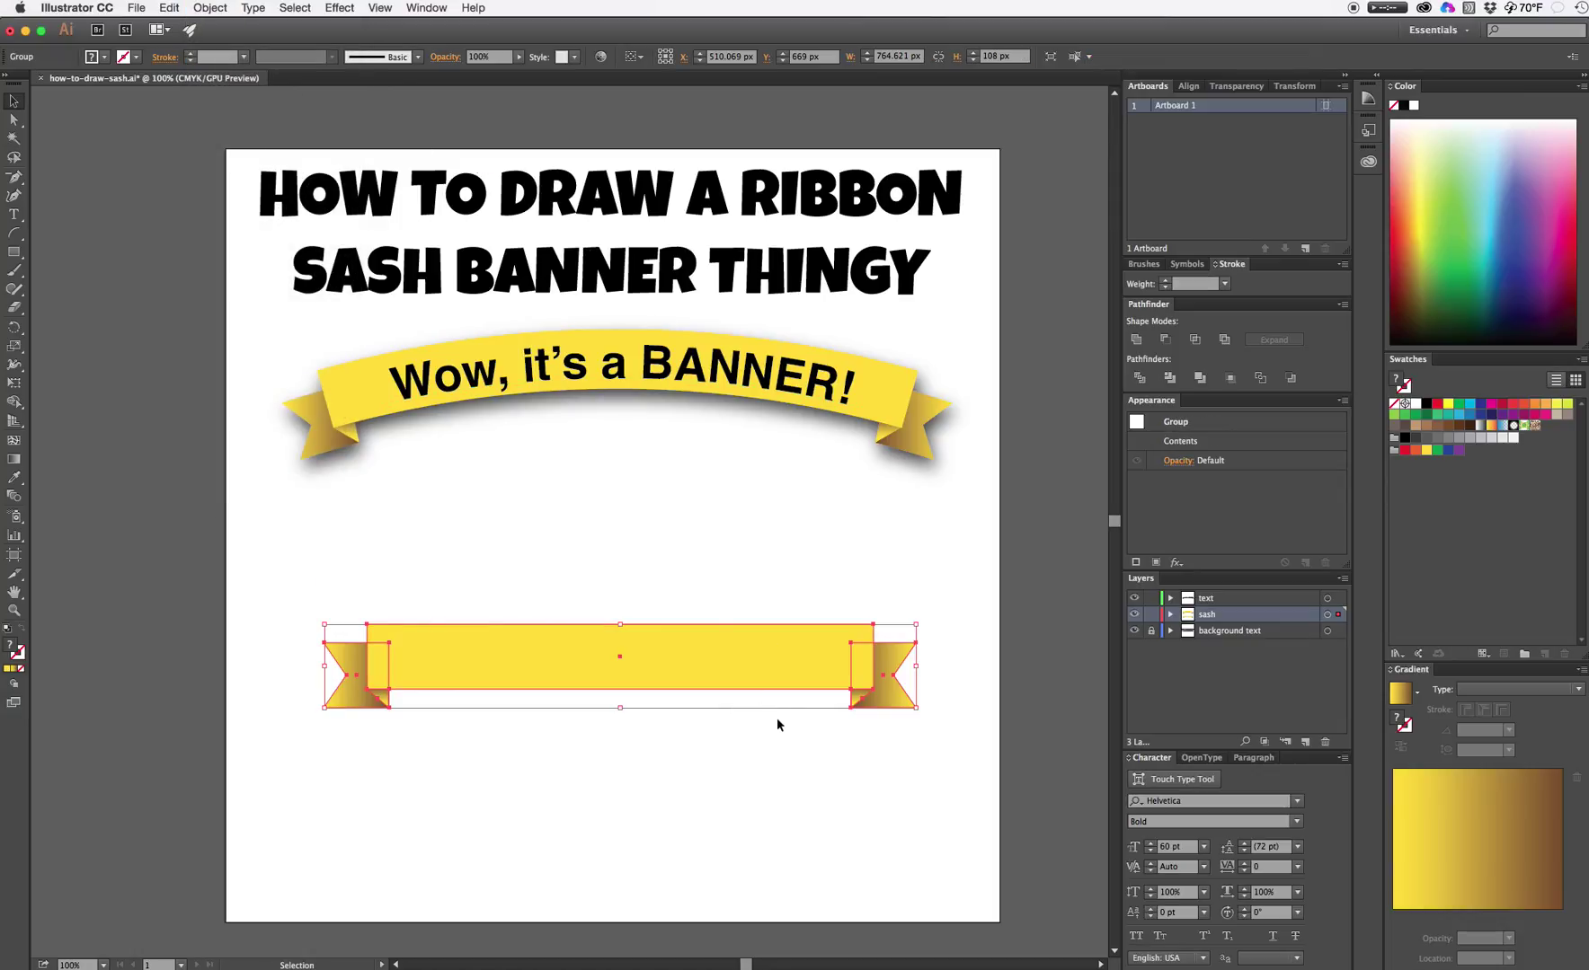
- Apply a horizontal Arc warp effect with a 21% bend to the grouped banner
{"action": "left_click", "coordinate": [339, 7]}
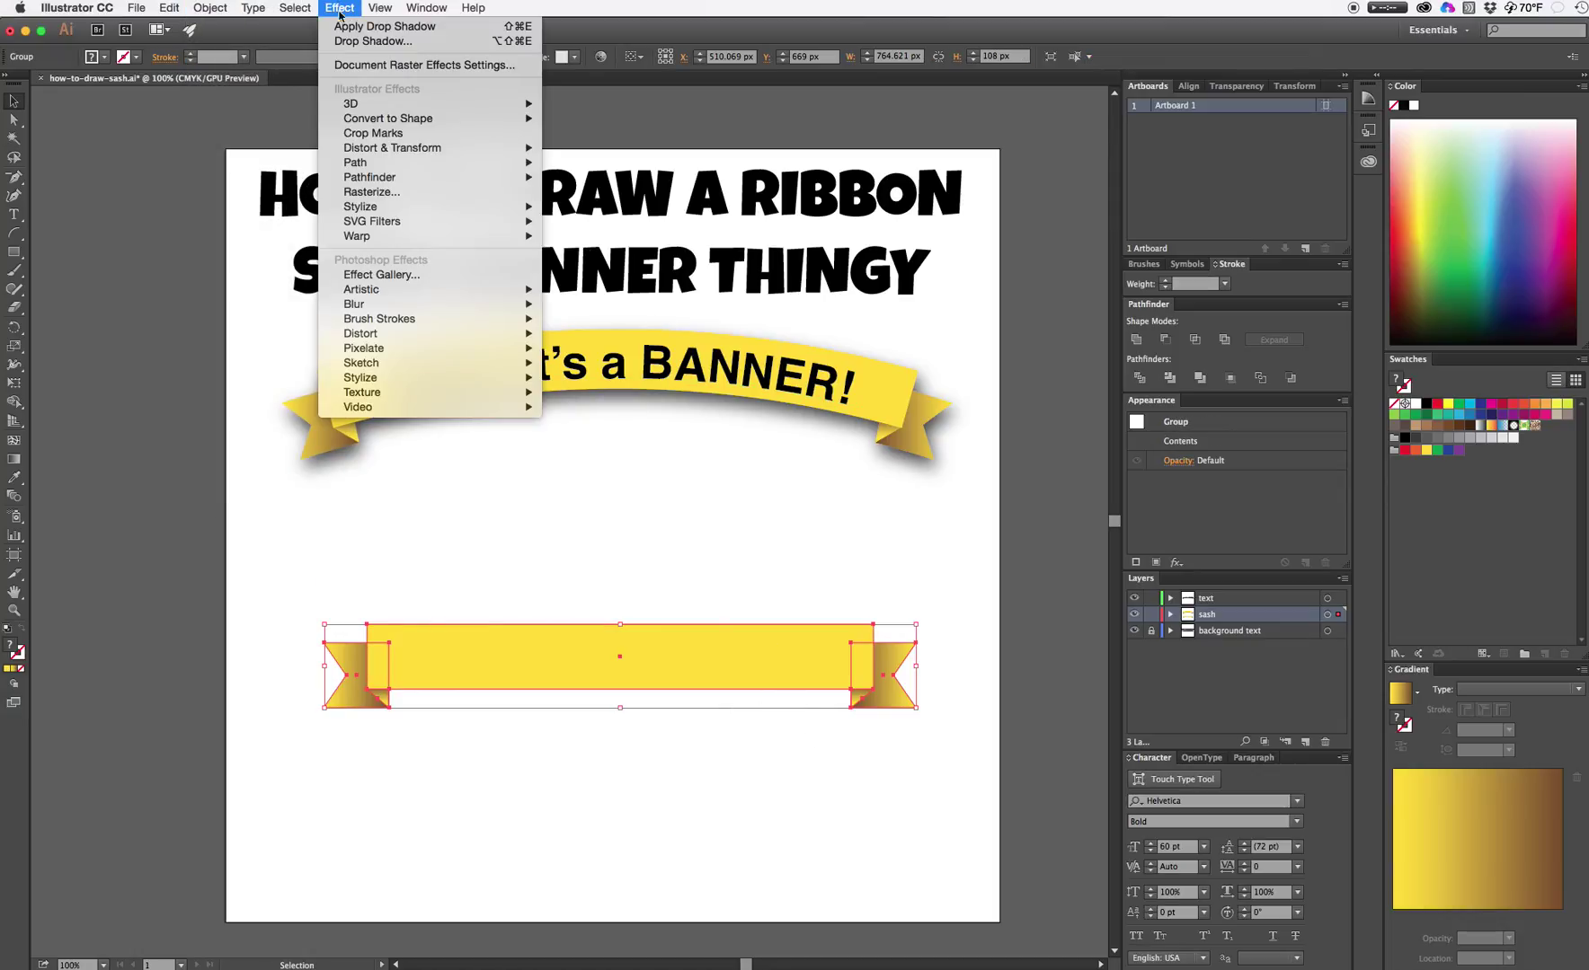
{"action": "mouse_move", "coordinate": [379, 241]}
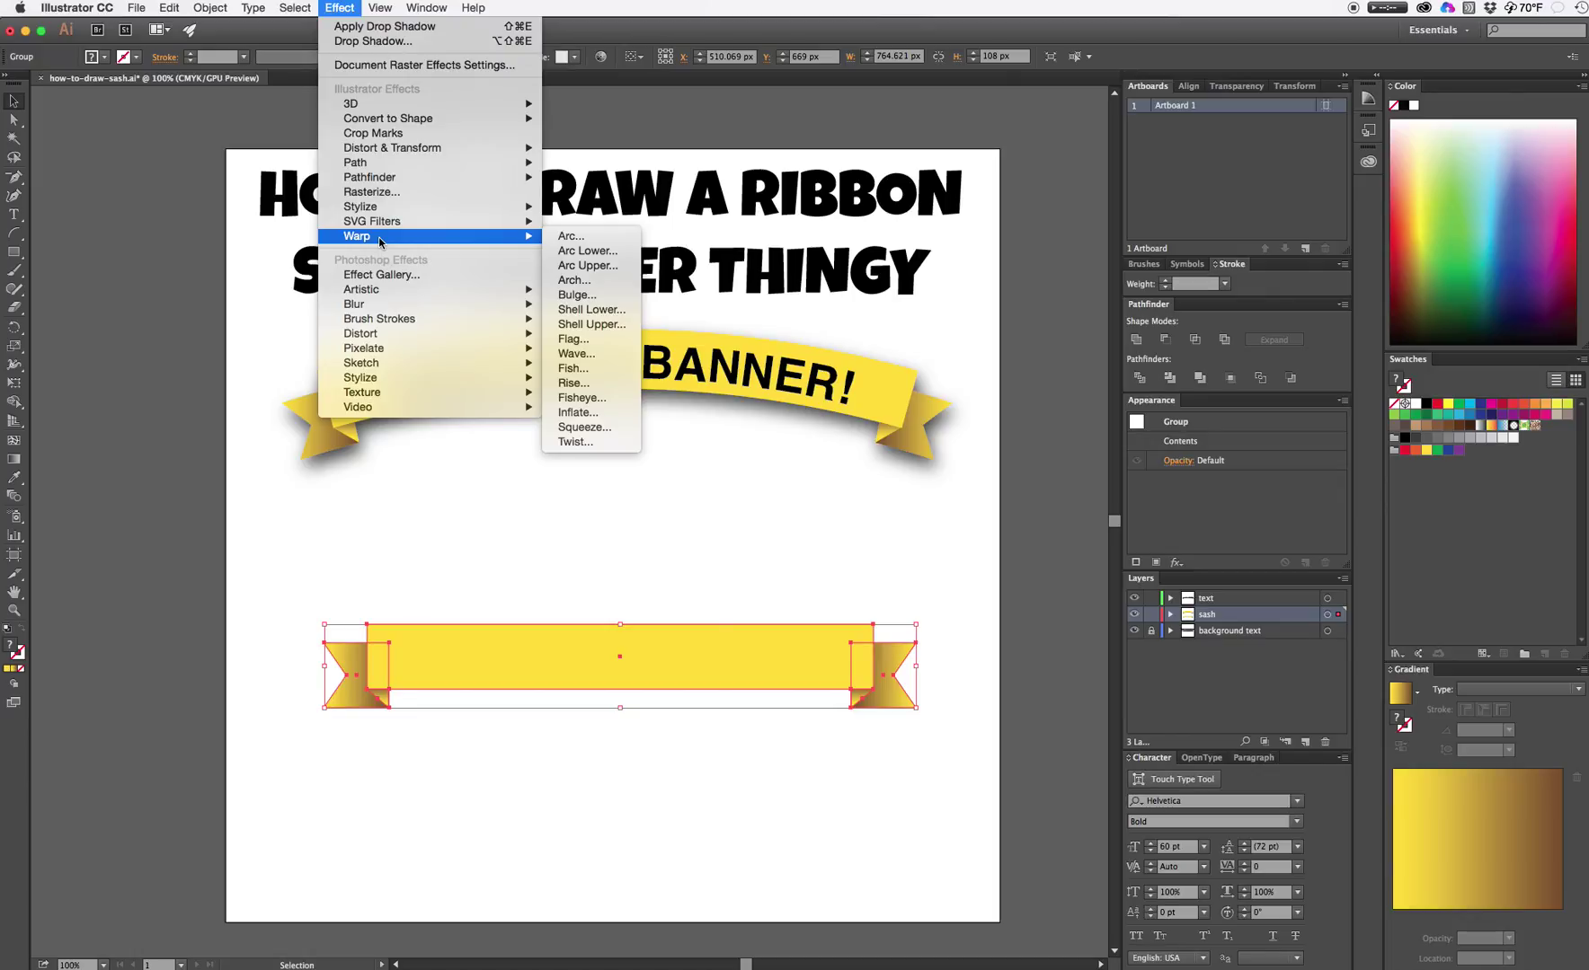
{"action": "left_click", "coordinate": [594, 236]}
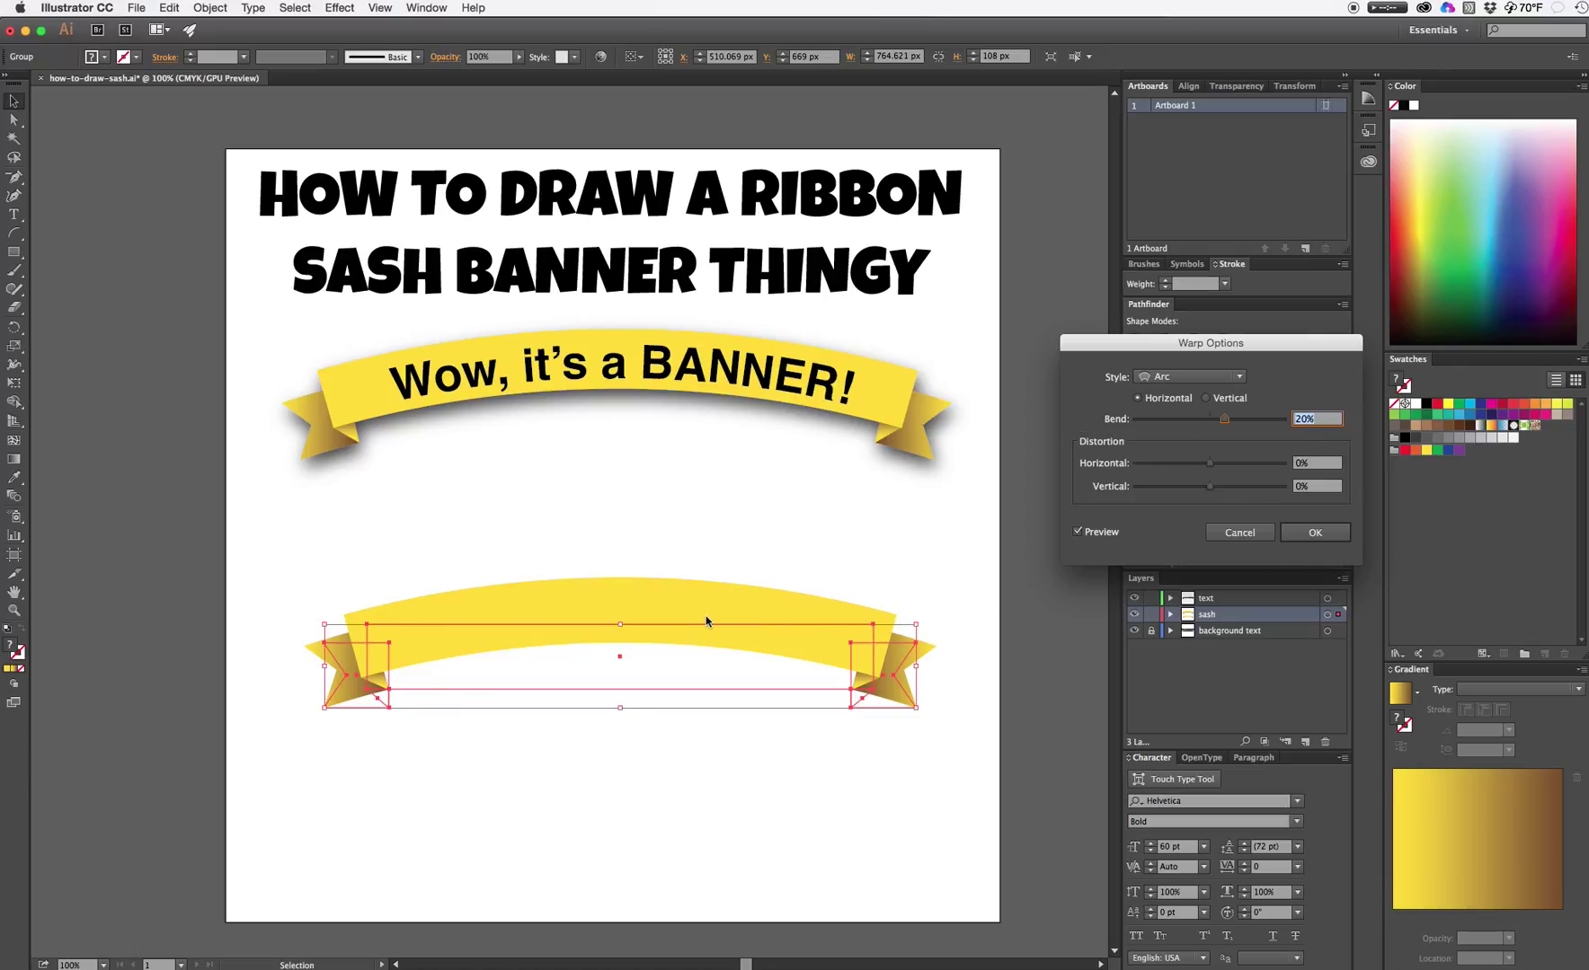
{"action": "left_click_drag", "start_coordinate": [1225, 419], "coordinate": [1245, 421]}
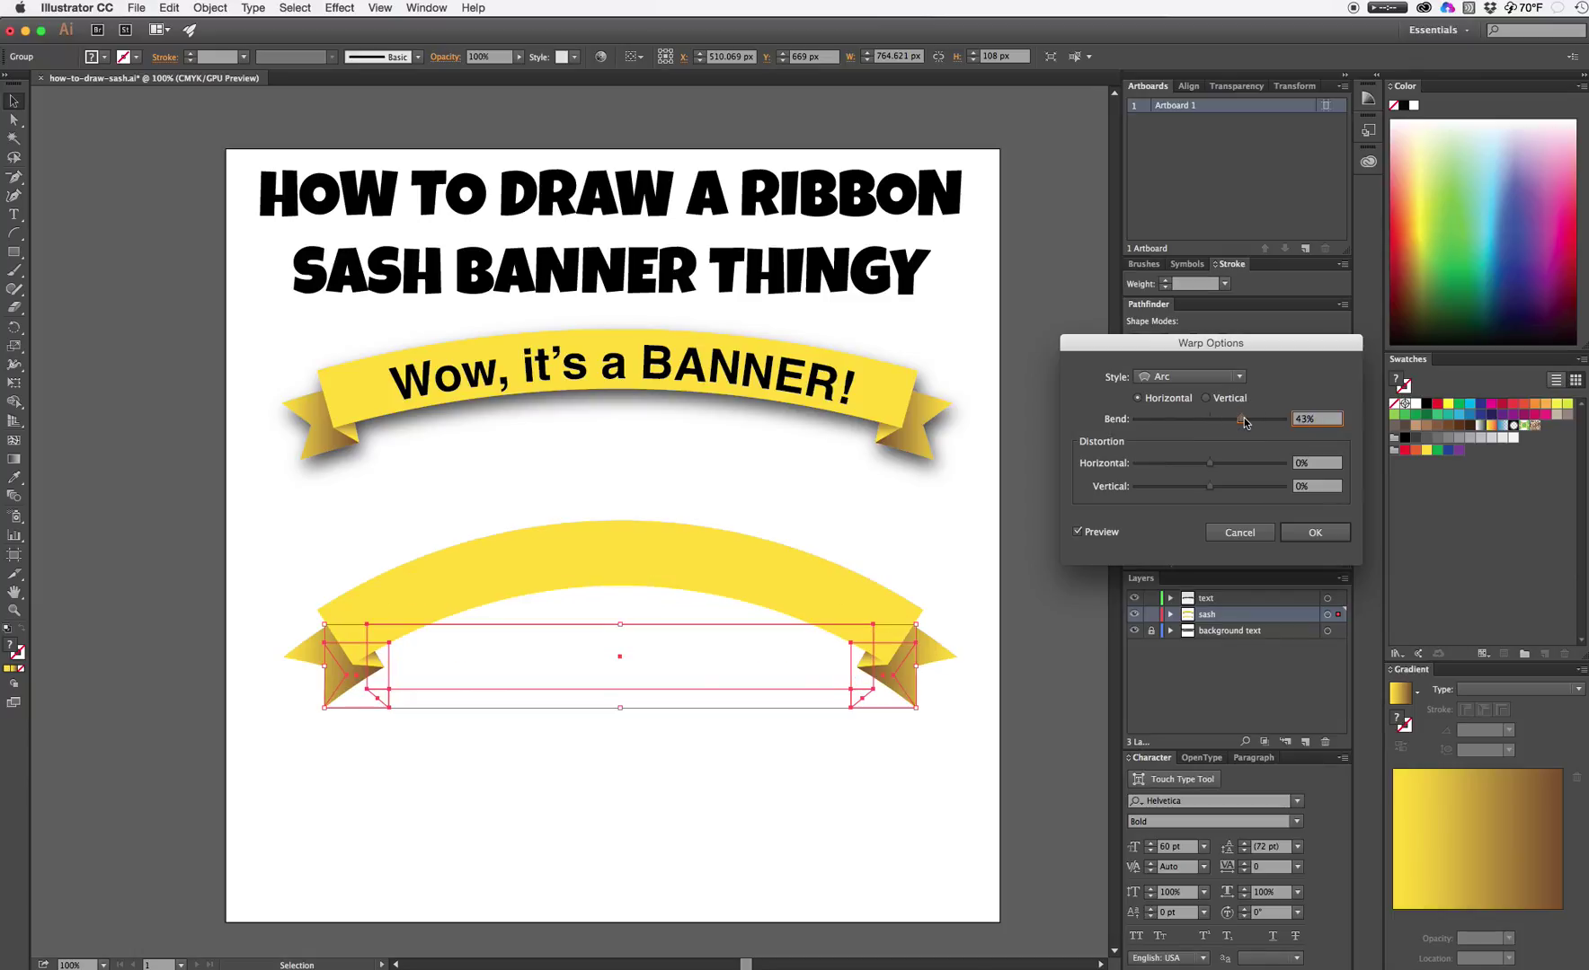
{"action": "left_click_drag", "start_coordinate": [1243, 421], "coordinate": [1186, 420]}
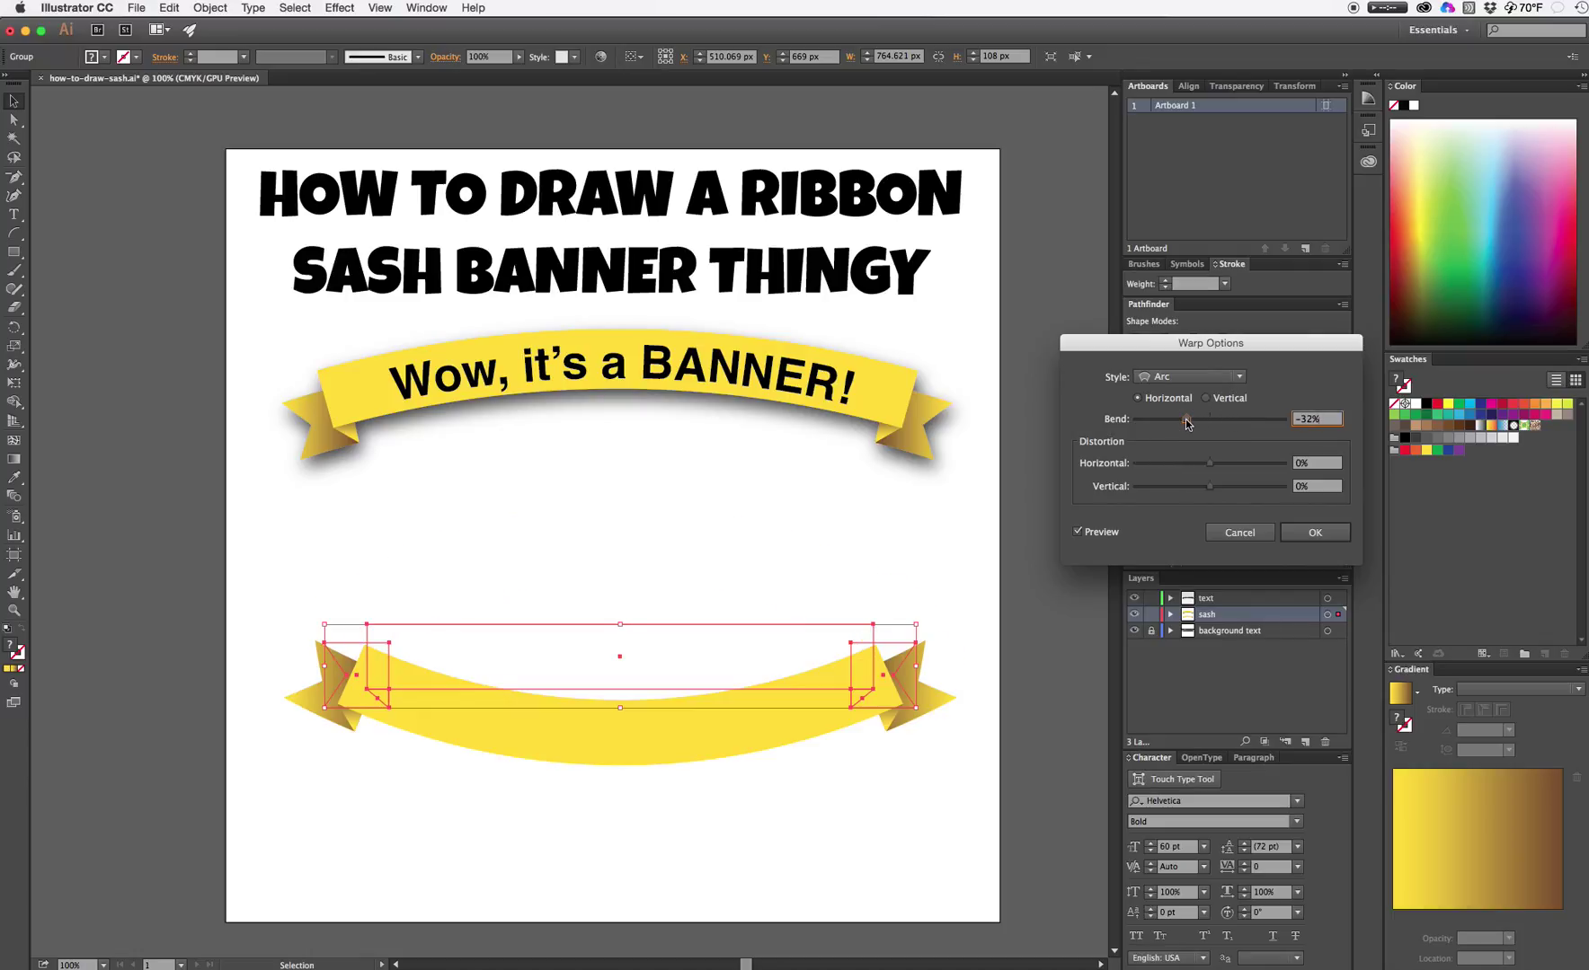
{"action": "left_click_drag", "start_coordinate": [1185, 418], "coordinate": [1225, 420]}
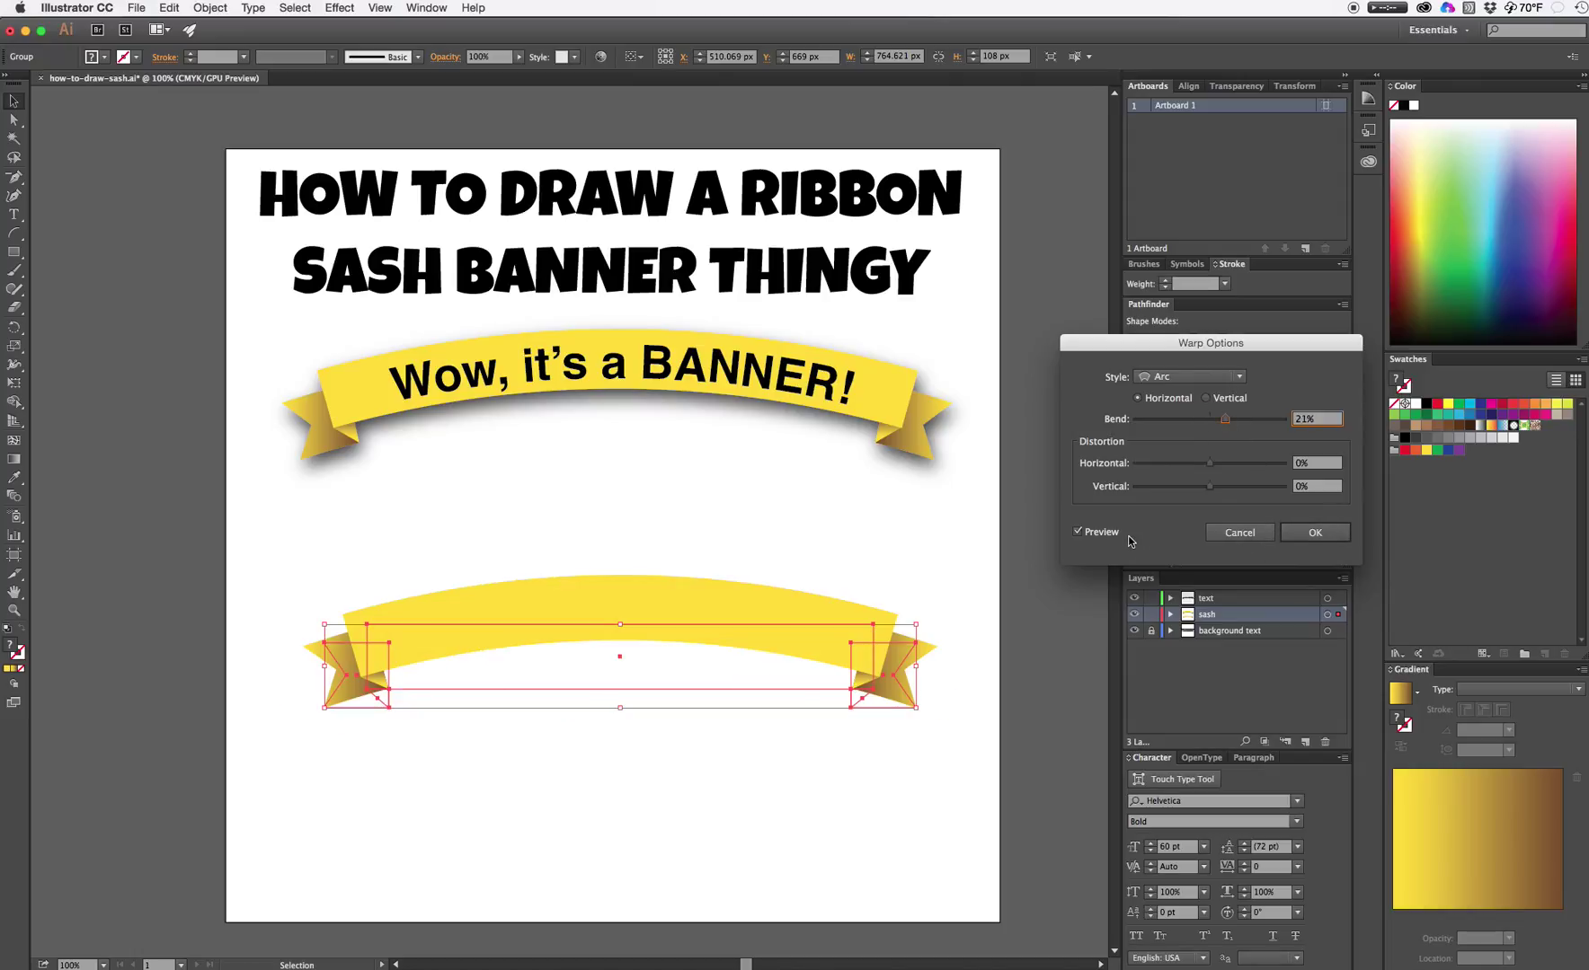
{"action": "left_click", "coordinate": [1316, 533]}
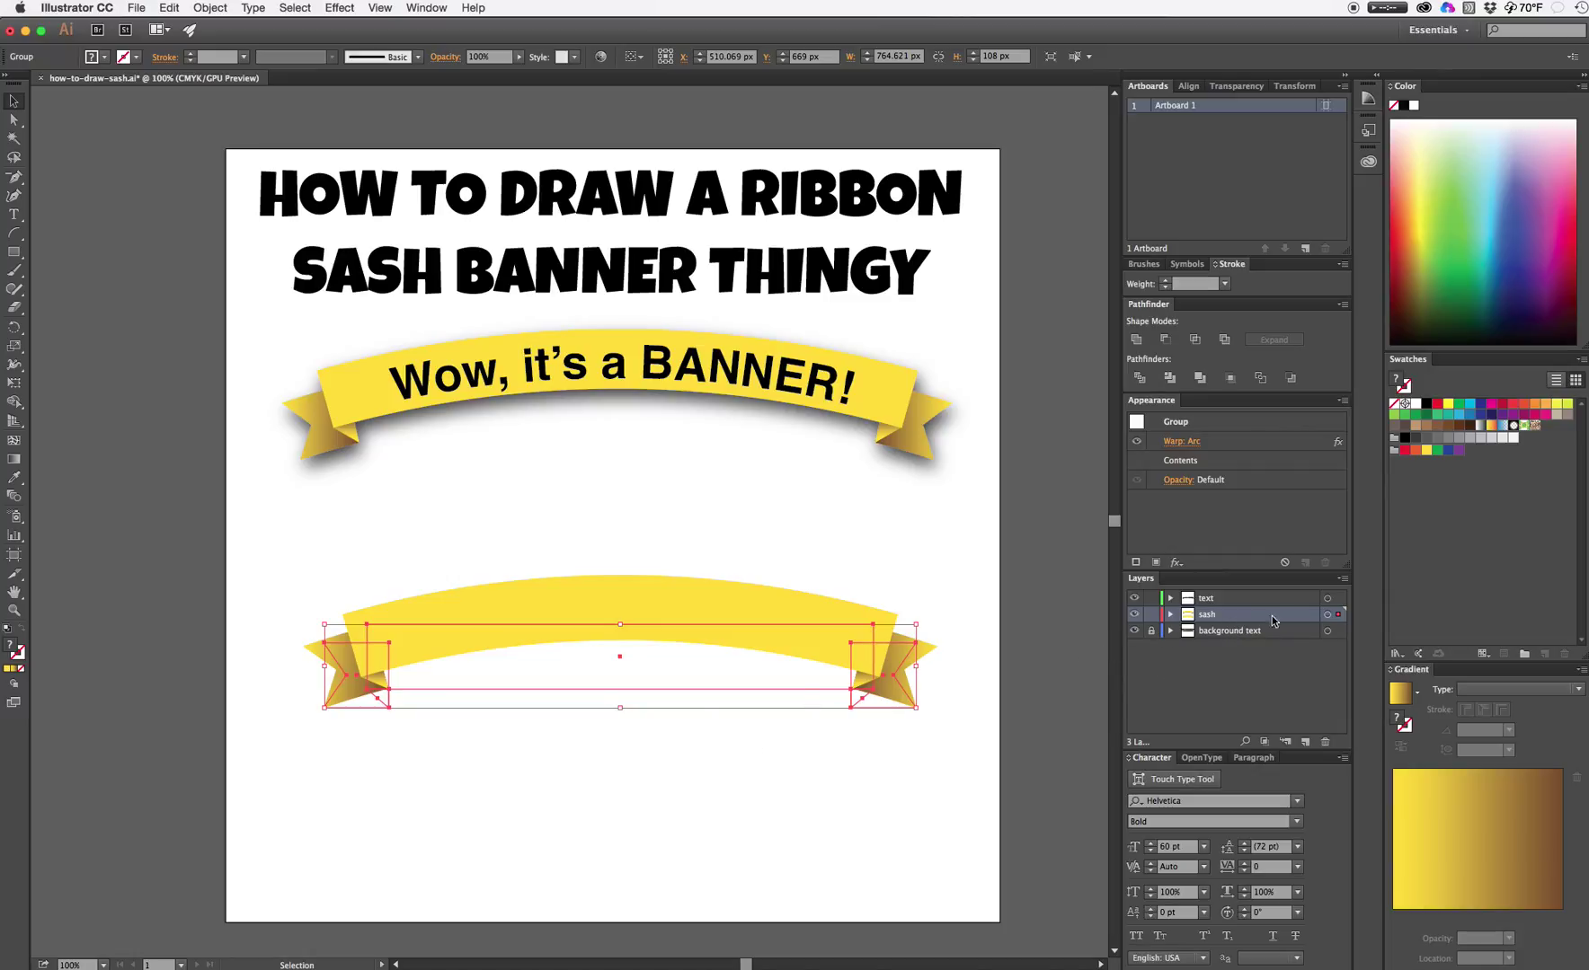
- Lock the sash layer and draw an arc about 663 by 157 px across the banner on the text layer
{"action": "left_click", "coordinate": [1153, 616]}
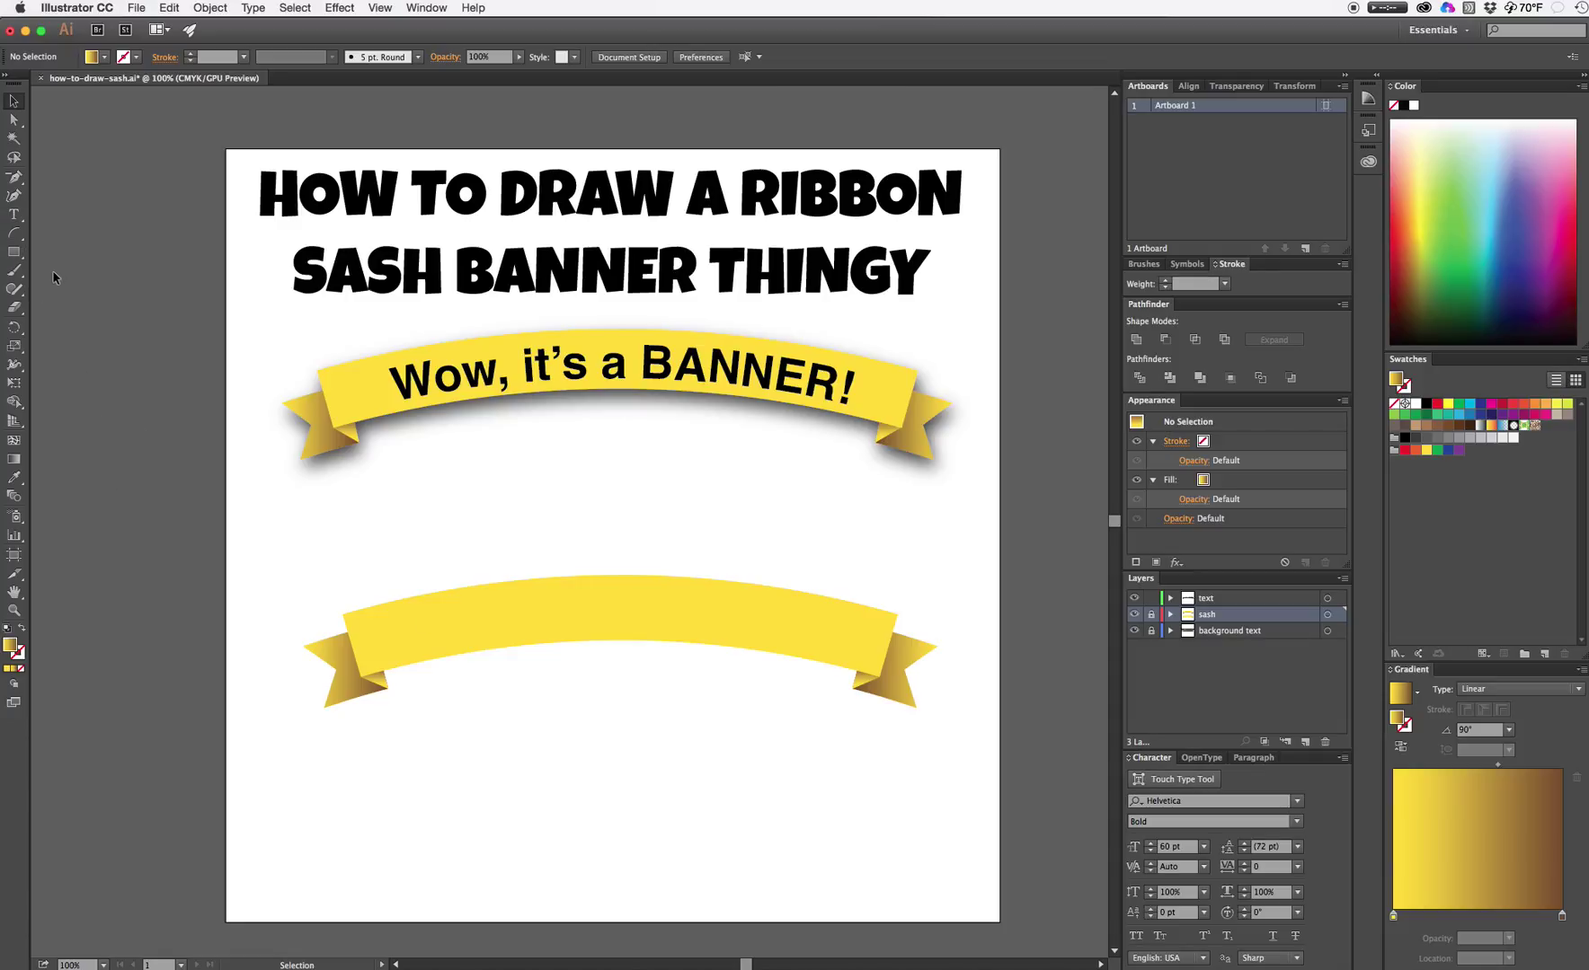
{"action": "left_click", "coordinate": [17, 236]}
{"action": "left_click", "coordinate": [1297, 598]}
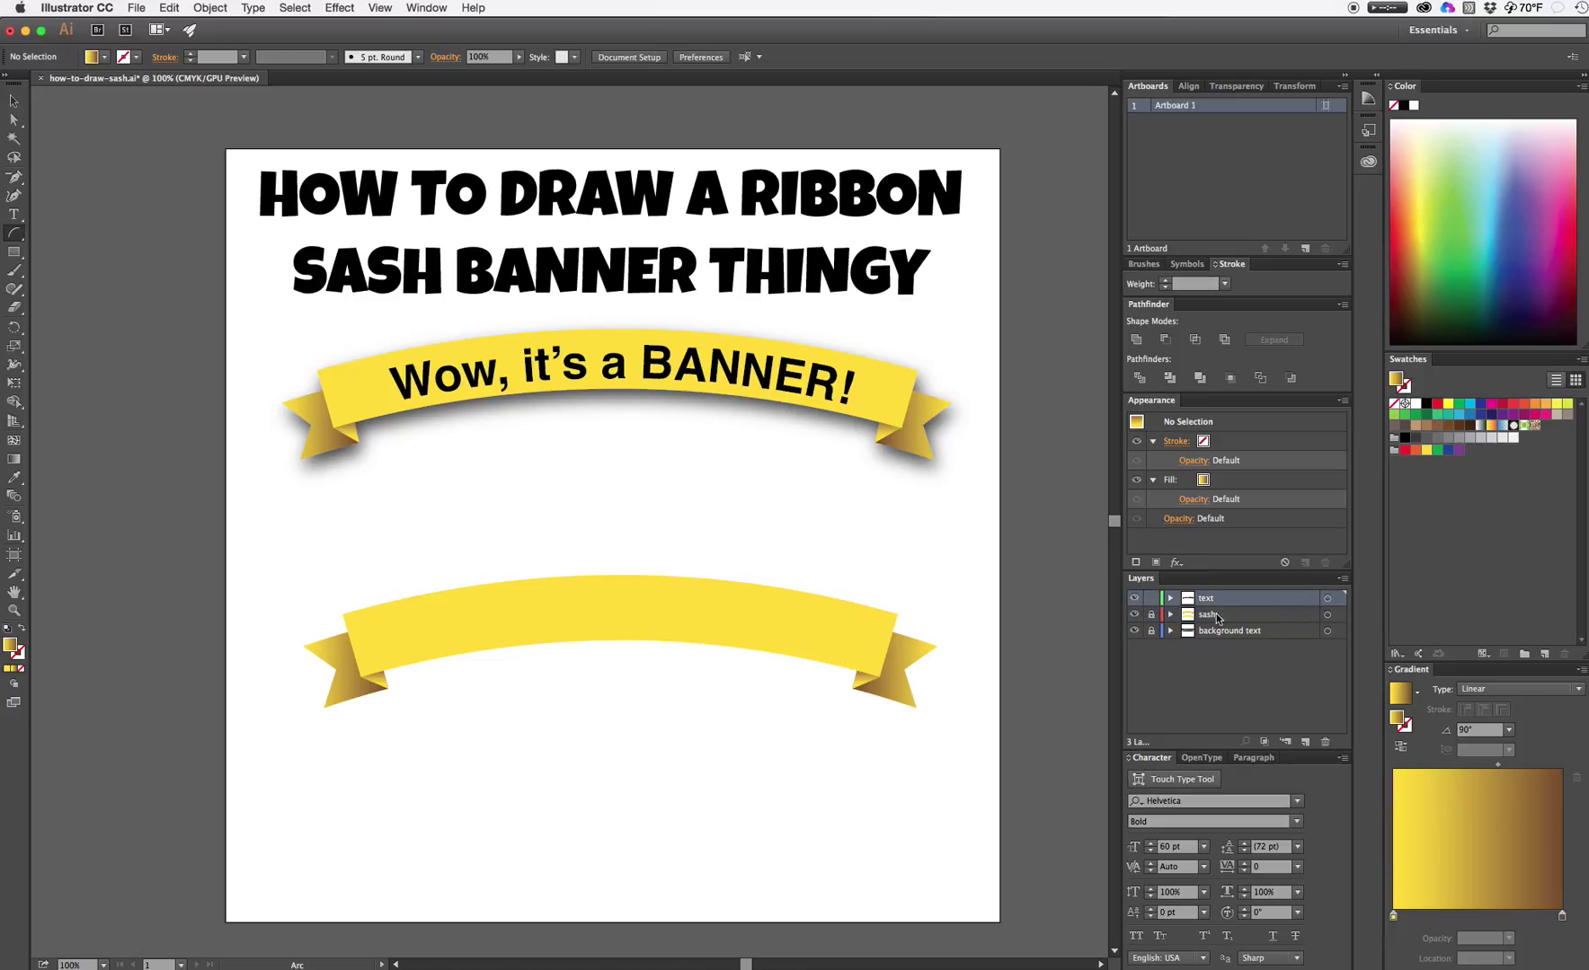
{"action": "left_click_drag", "start_coordinate": [368, 661], "coordinate": [887, 537]}
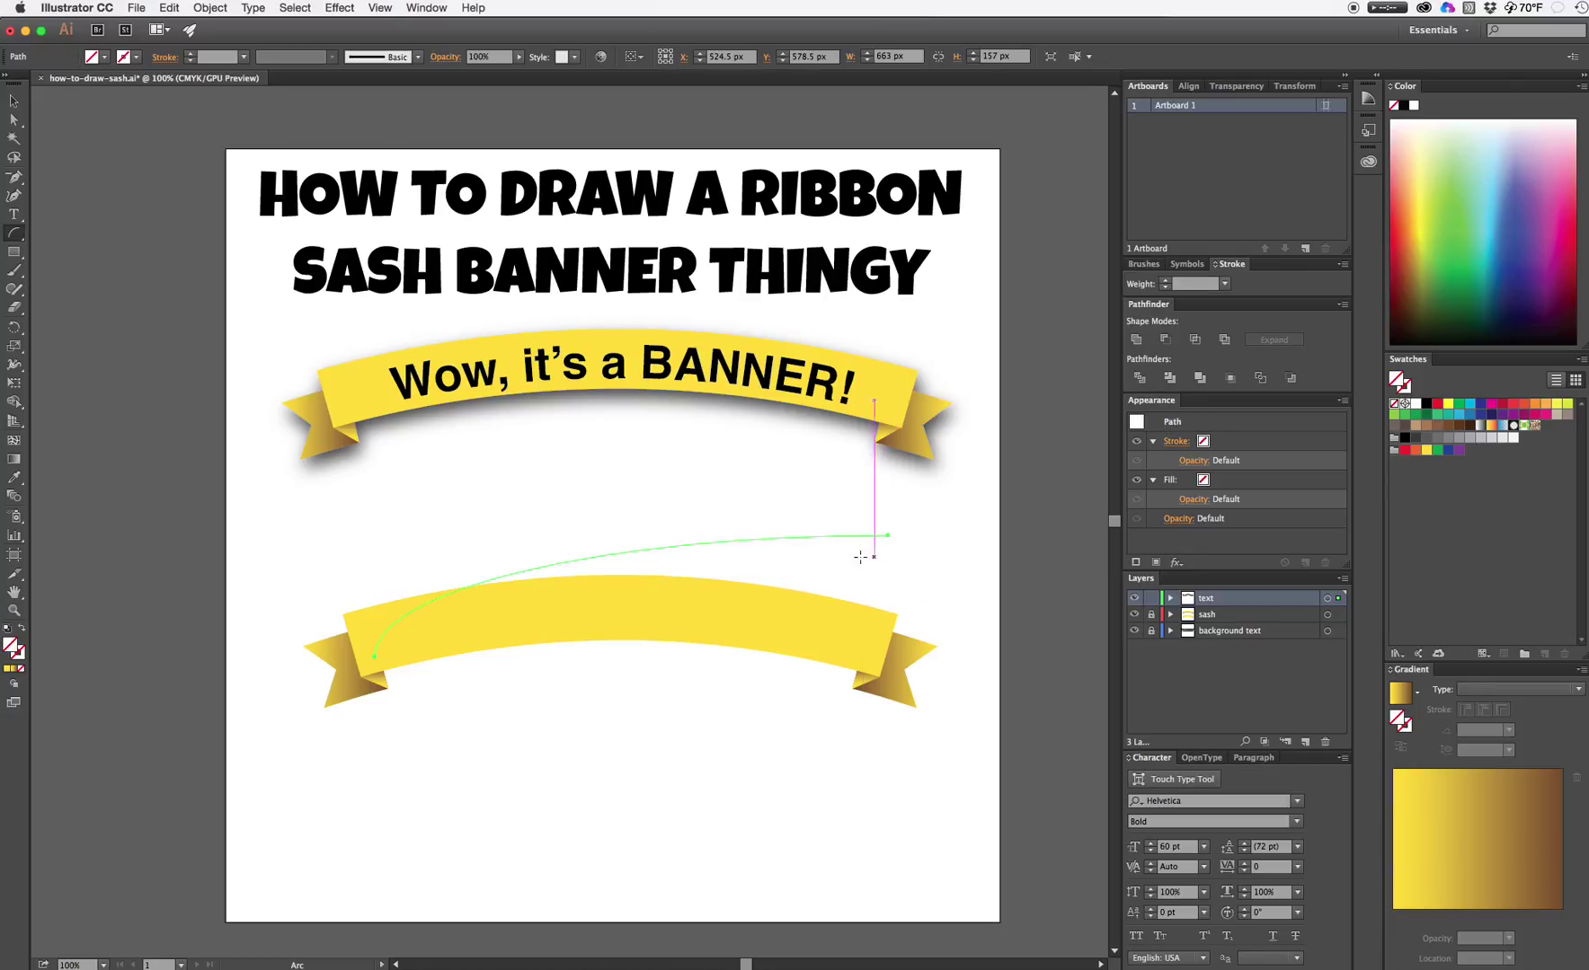
- Move the arc's right endpoint to the banner's lower-right area and adjust its handles to follow the ribbon's curve
{"action": "left_click", "coordinate": [16, 120]}
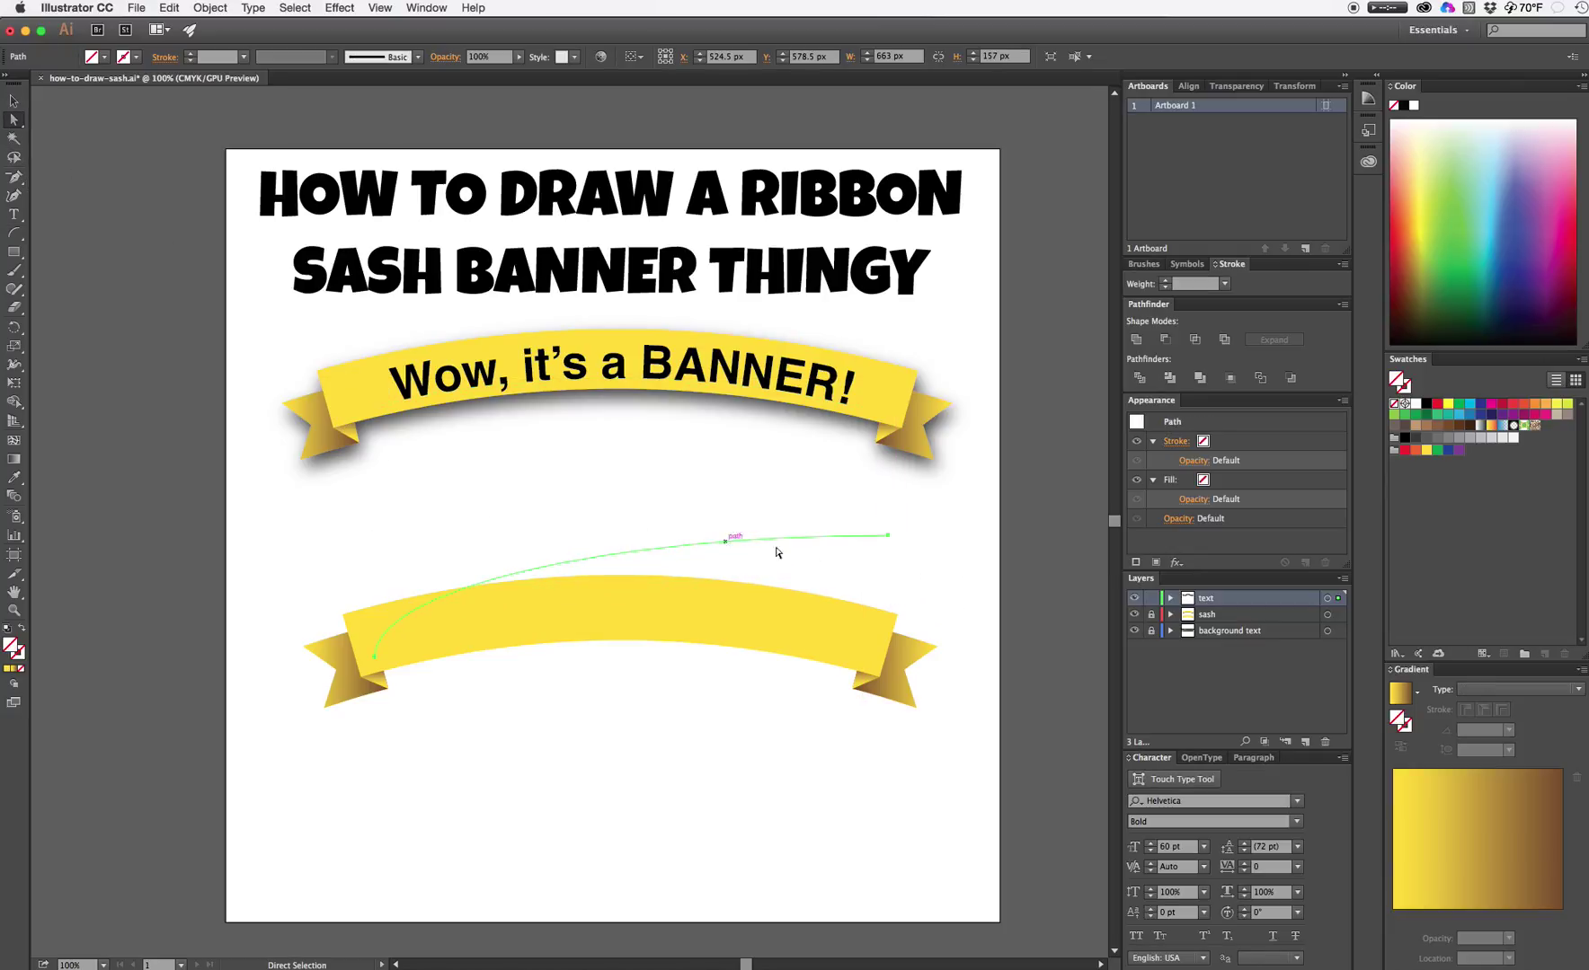
{"action": "left_click", "coordinate": [890, 535]}
{"action": "left_click_drag", "start_coordinate": [891, 537], "coordinate": [870, 663]}
{"action": "left_click", "coordinate": [591, 662]}
{"action": "left_click_drag", "start_coordinate": [591, 663], "coordinate": [823, 627]}
{"action": "left_click", "coordinate": [454, 617]}
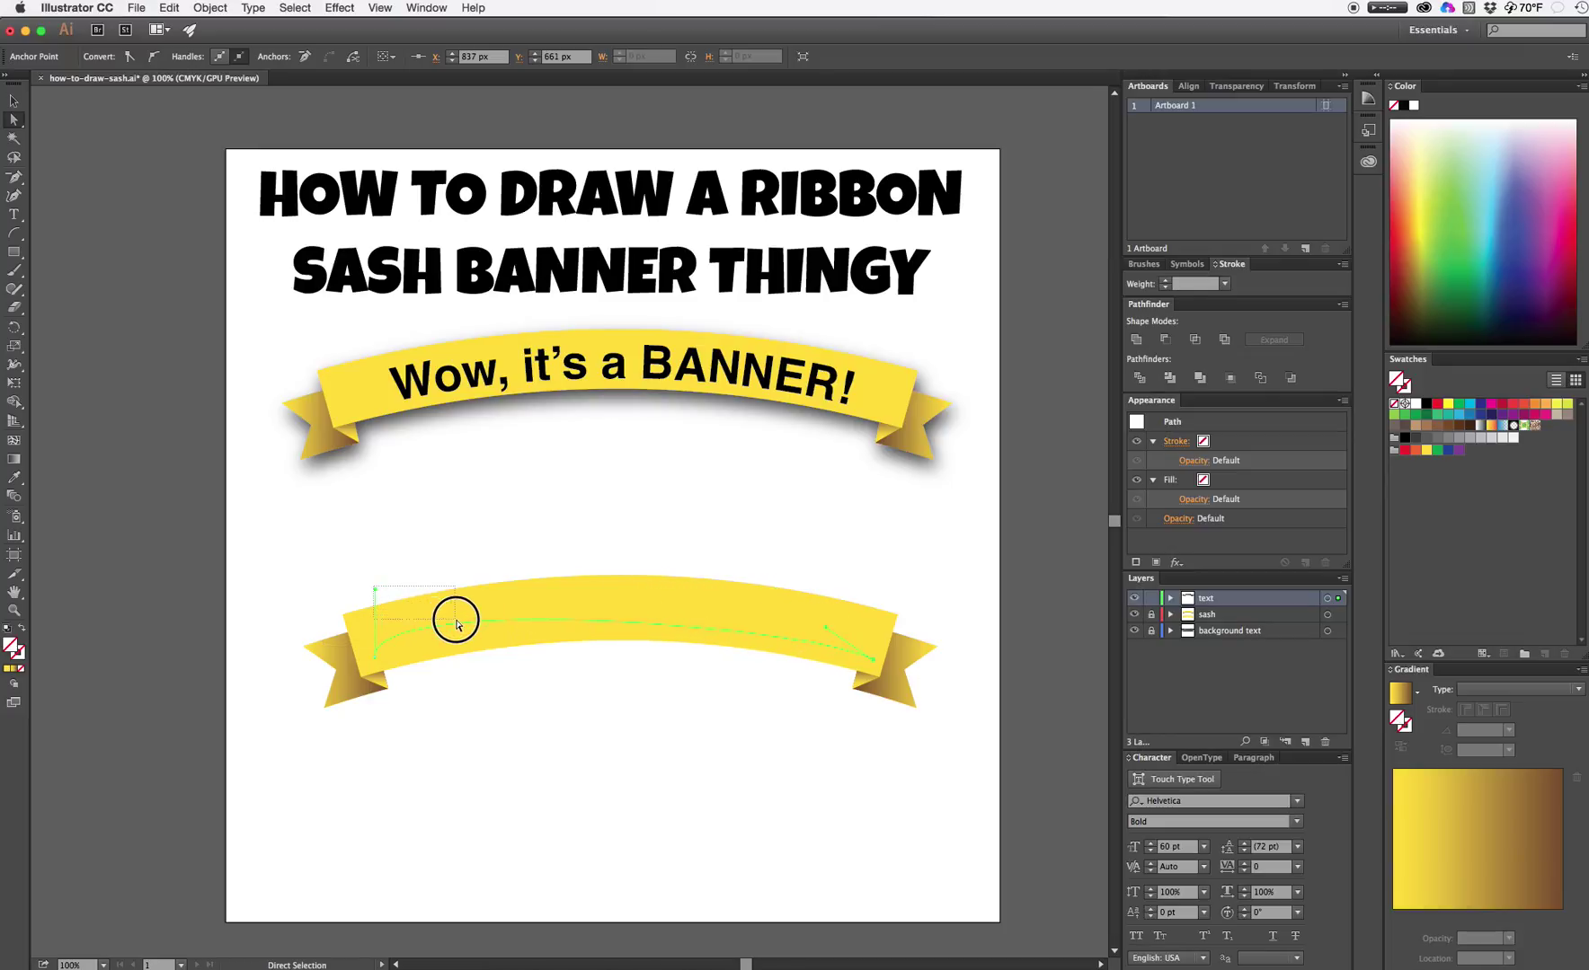
{"action": "left_click", "coordinate": [391, 642]}
{"action": "left_click_drag", "start_coordinate": [373, 594], "coordinate": [624, 599]}
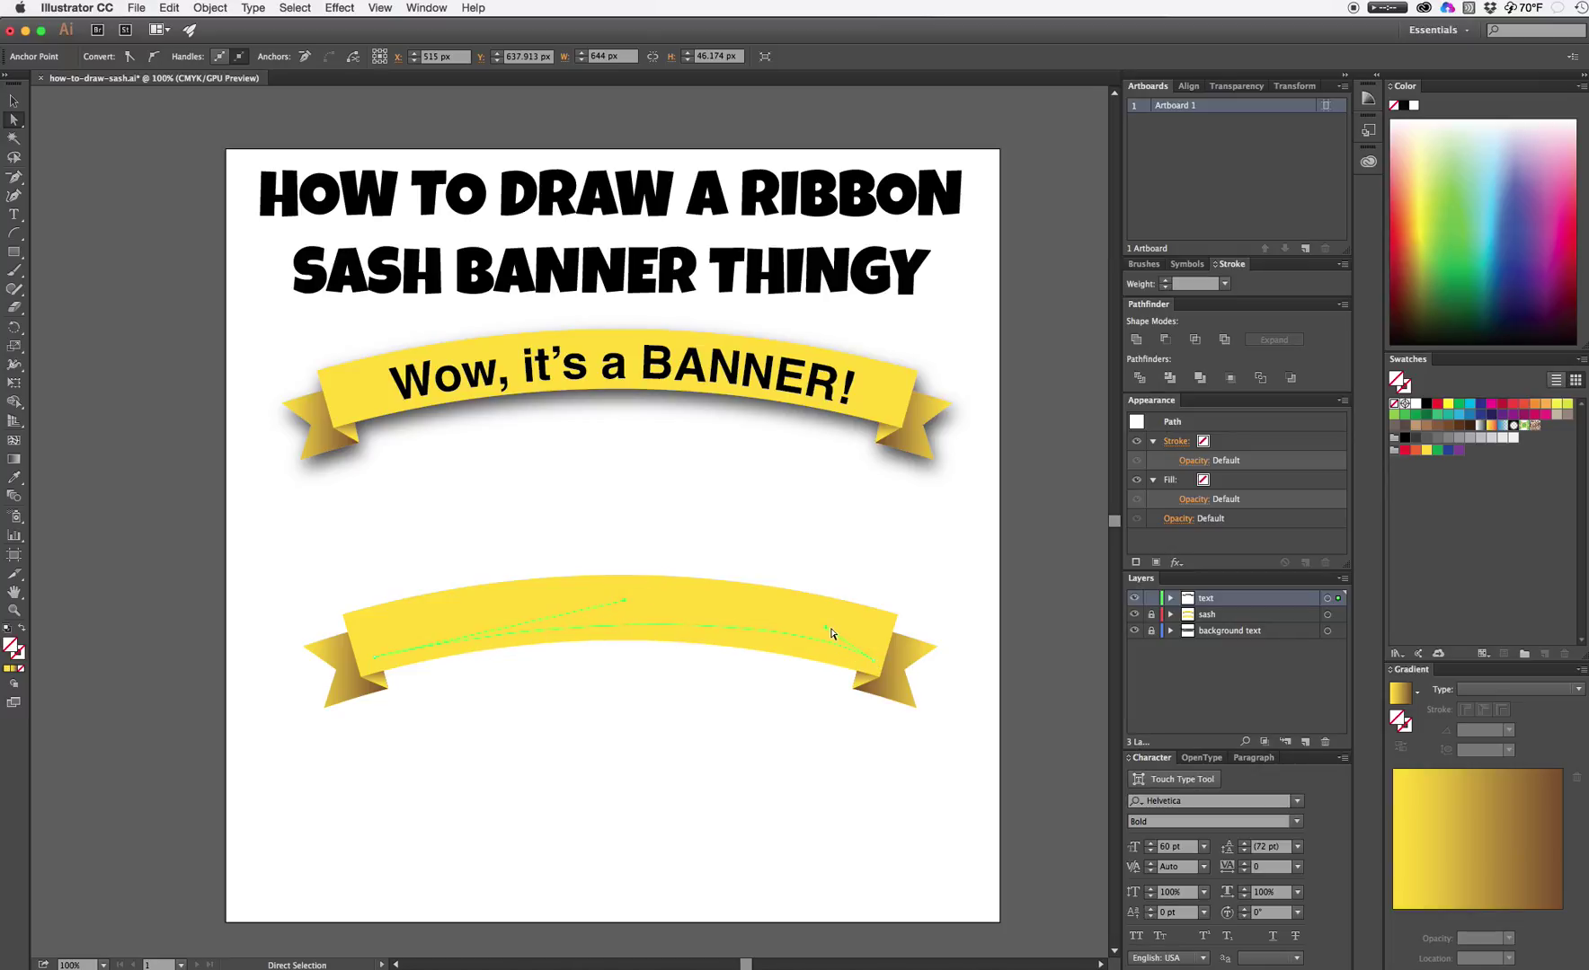
- Give the arc path a black 1 pt stroke and no fill
{"action": "left_click", "coordinate": [749, 610]}
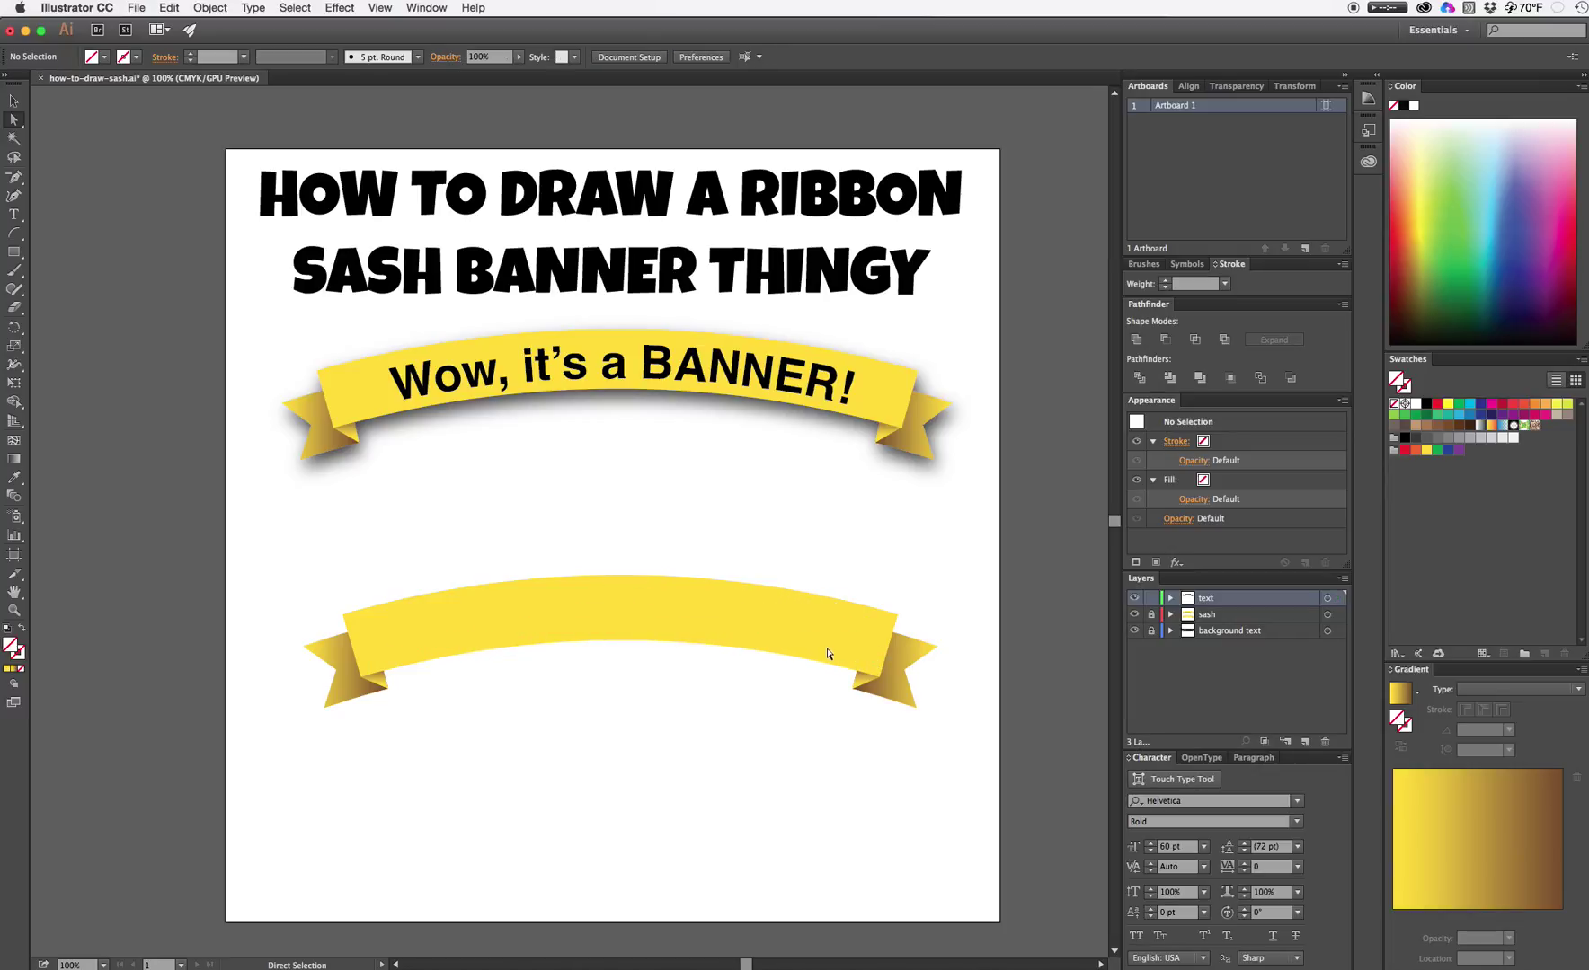
{"action": "left_click", "coordinate": [843, 647]}
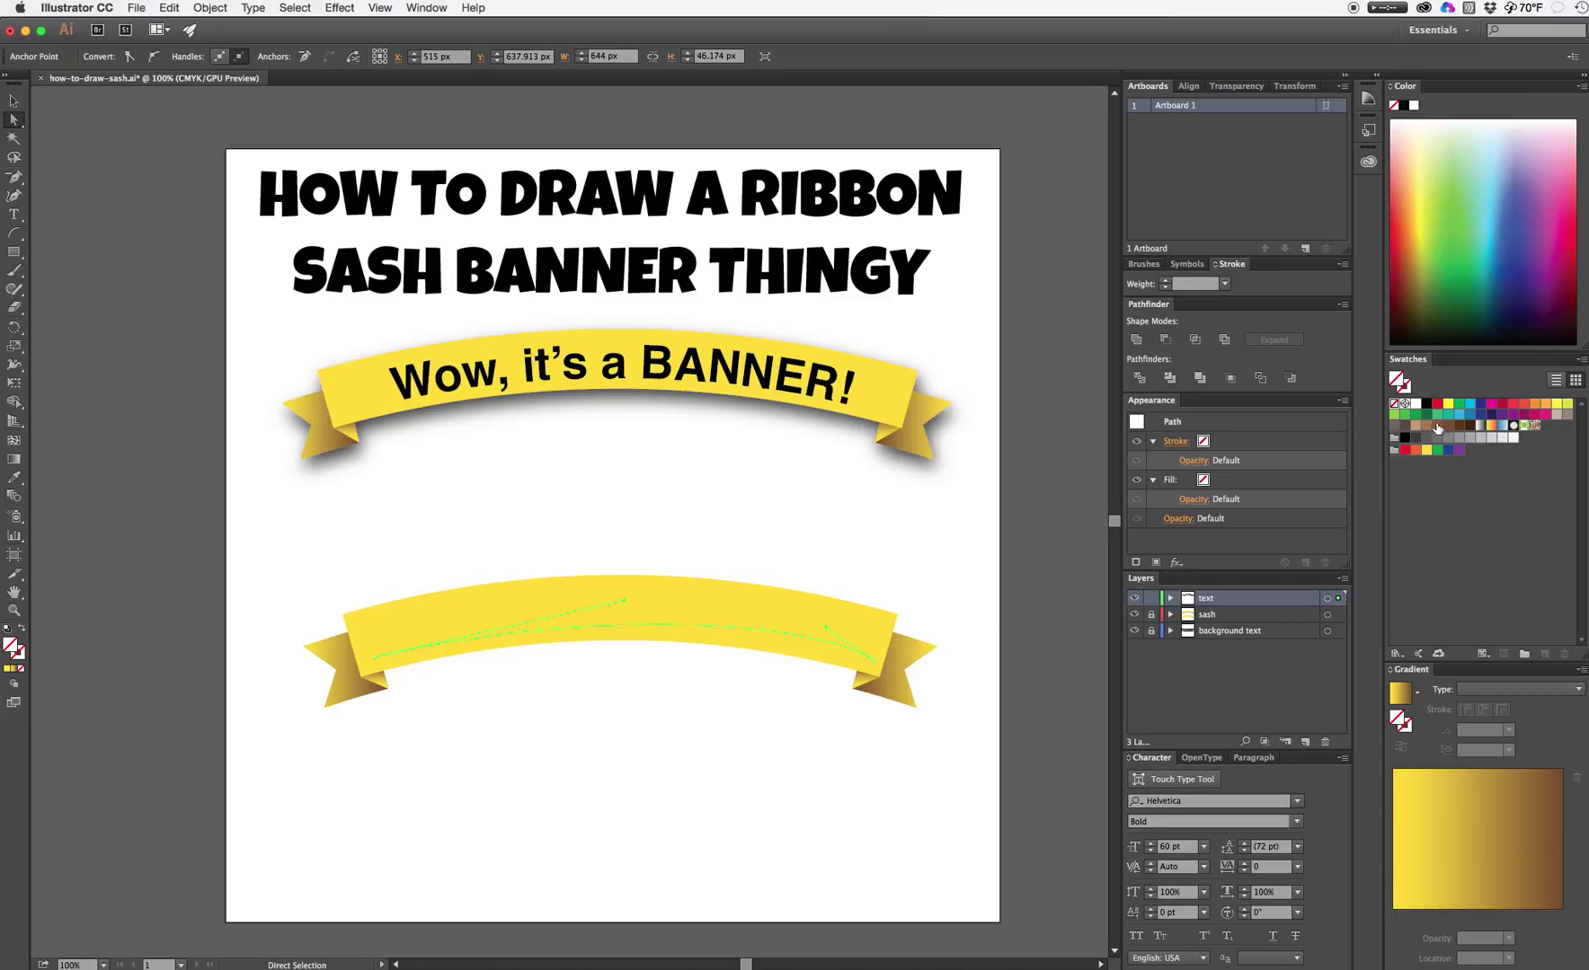
{"action": "left_click", "coordinate": [1405, 438]}
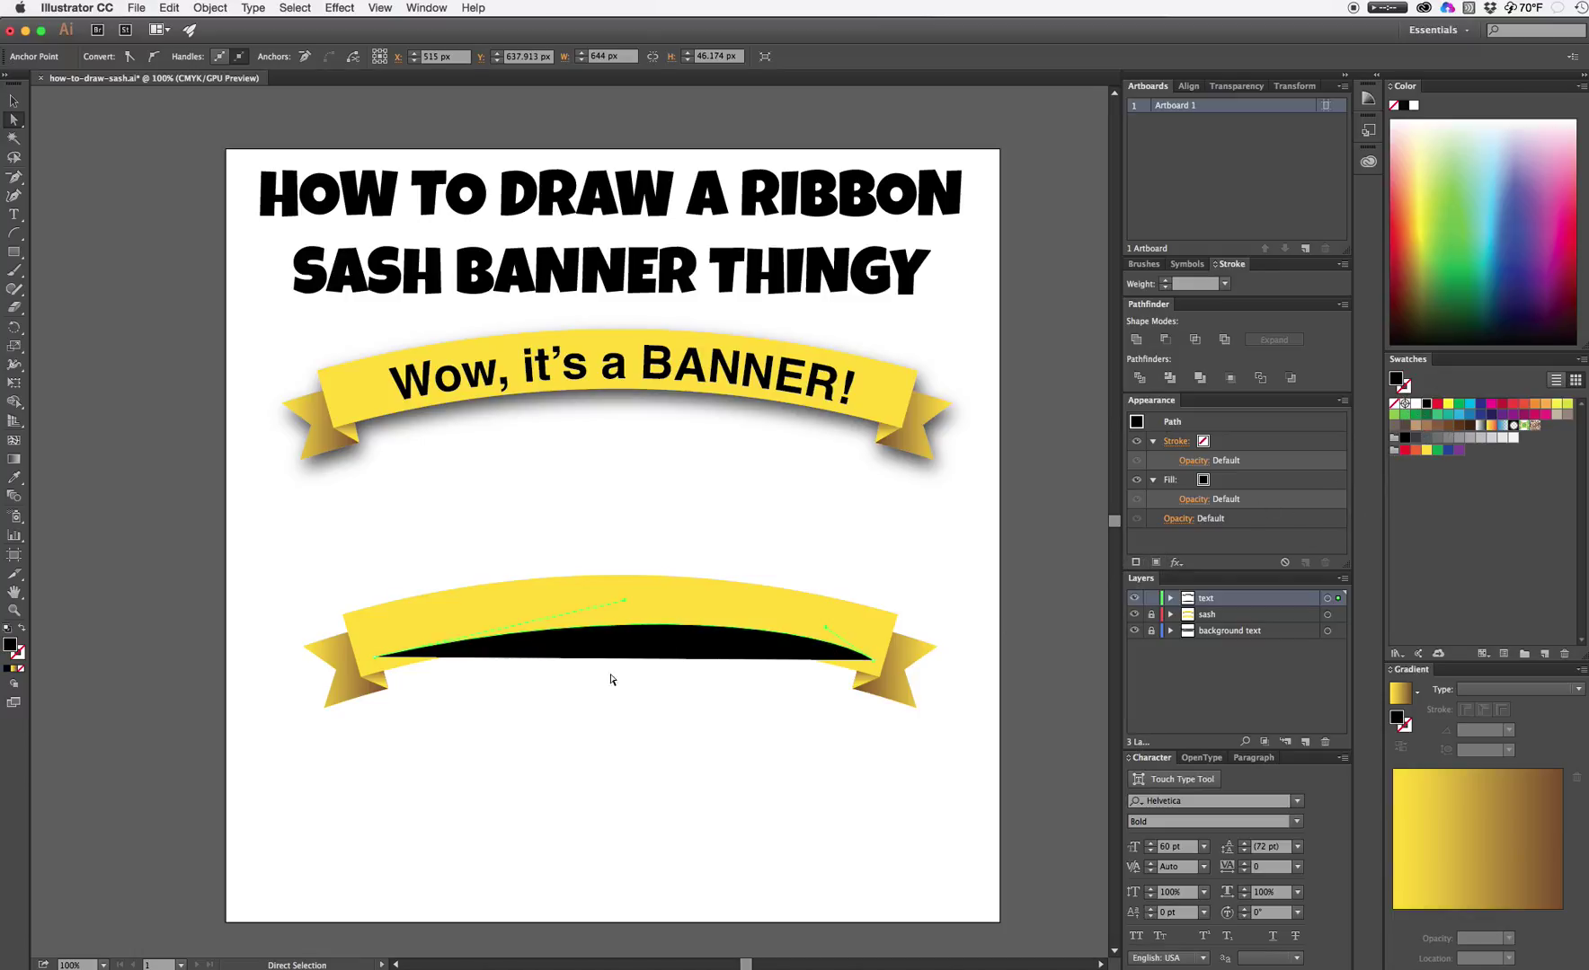
{"action": "left_click", "coordinate": [10, 647]}
{"action": "left_click", "coordinate": [20, 668]}
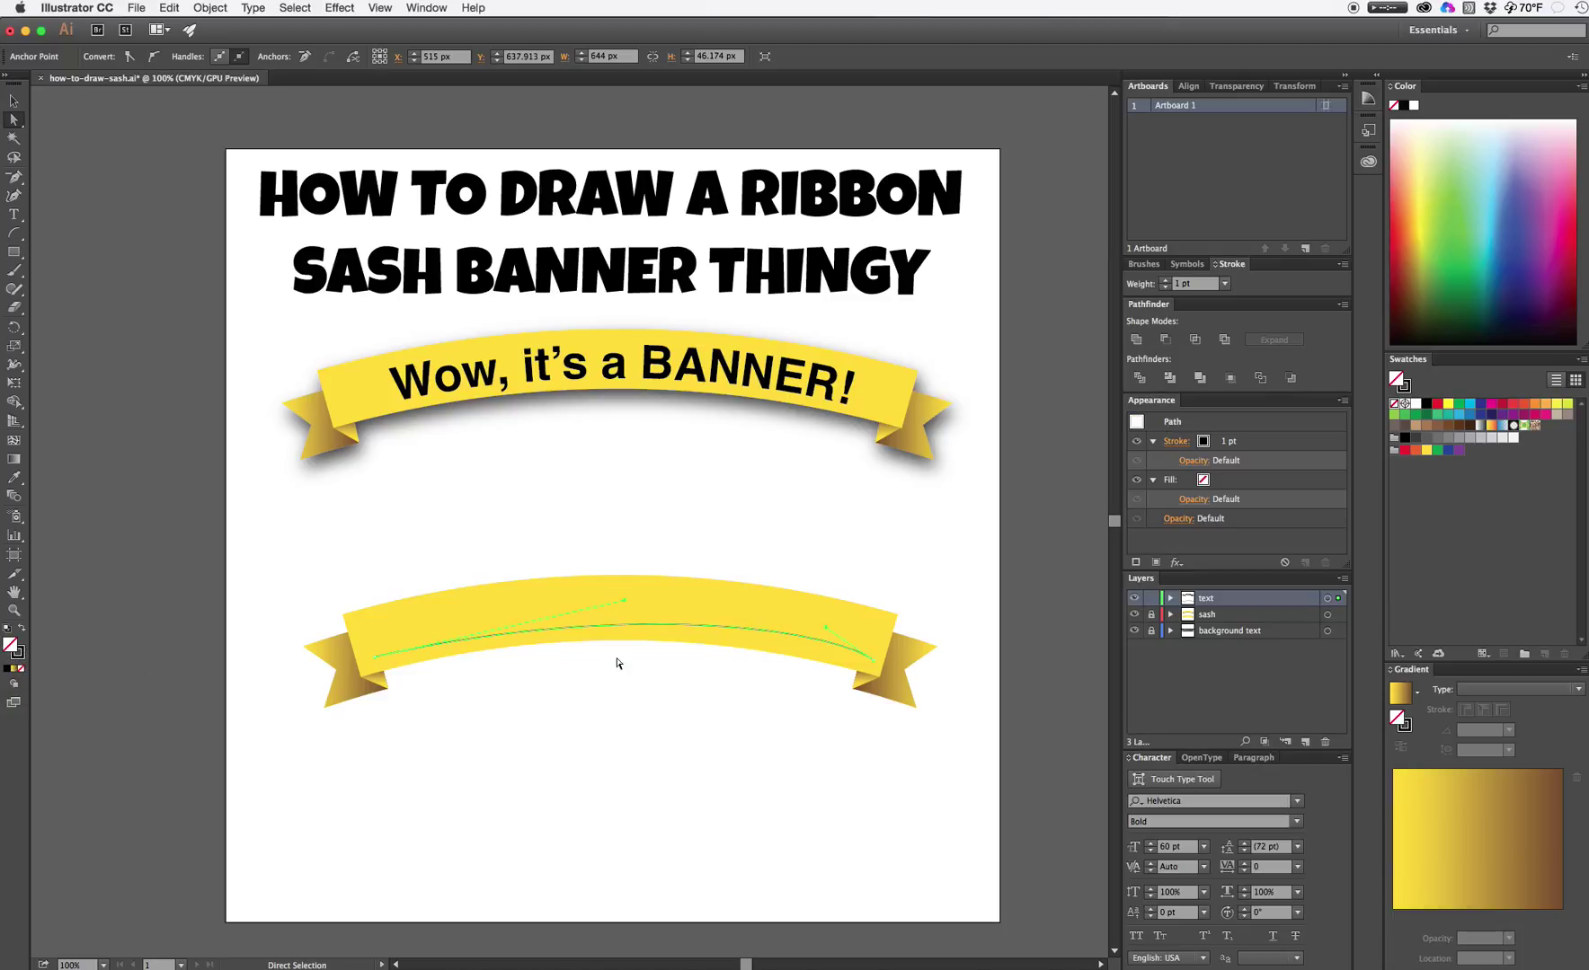
- Refine both direction handles of the arc so it bends symmetrically, parallel to the banner's lower edge
{"action": "left_click_drag", "start_coordinate": [828, 627], "coordinate": [697, 614]}
{"action": "left_click_drag", "start_coordinate": [873, 666], "coordinate": [872, 660]}
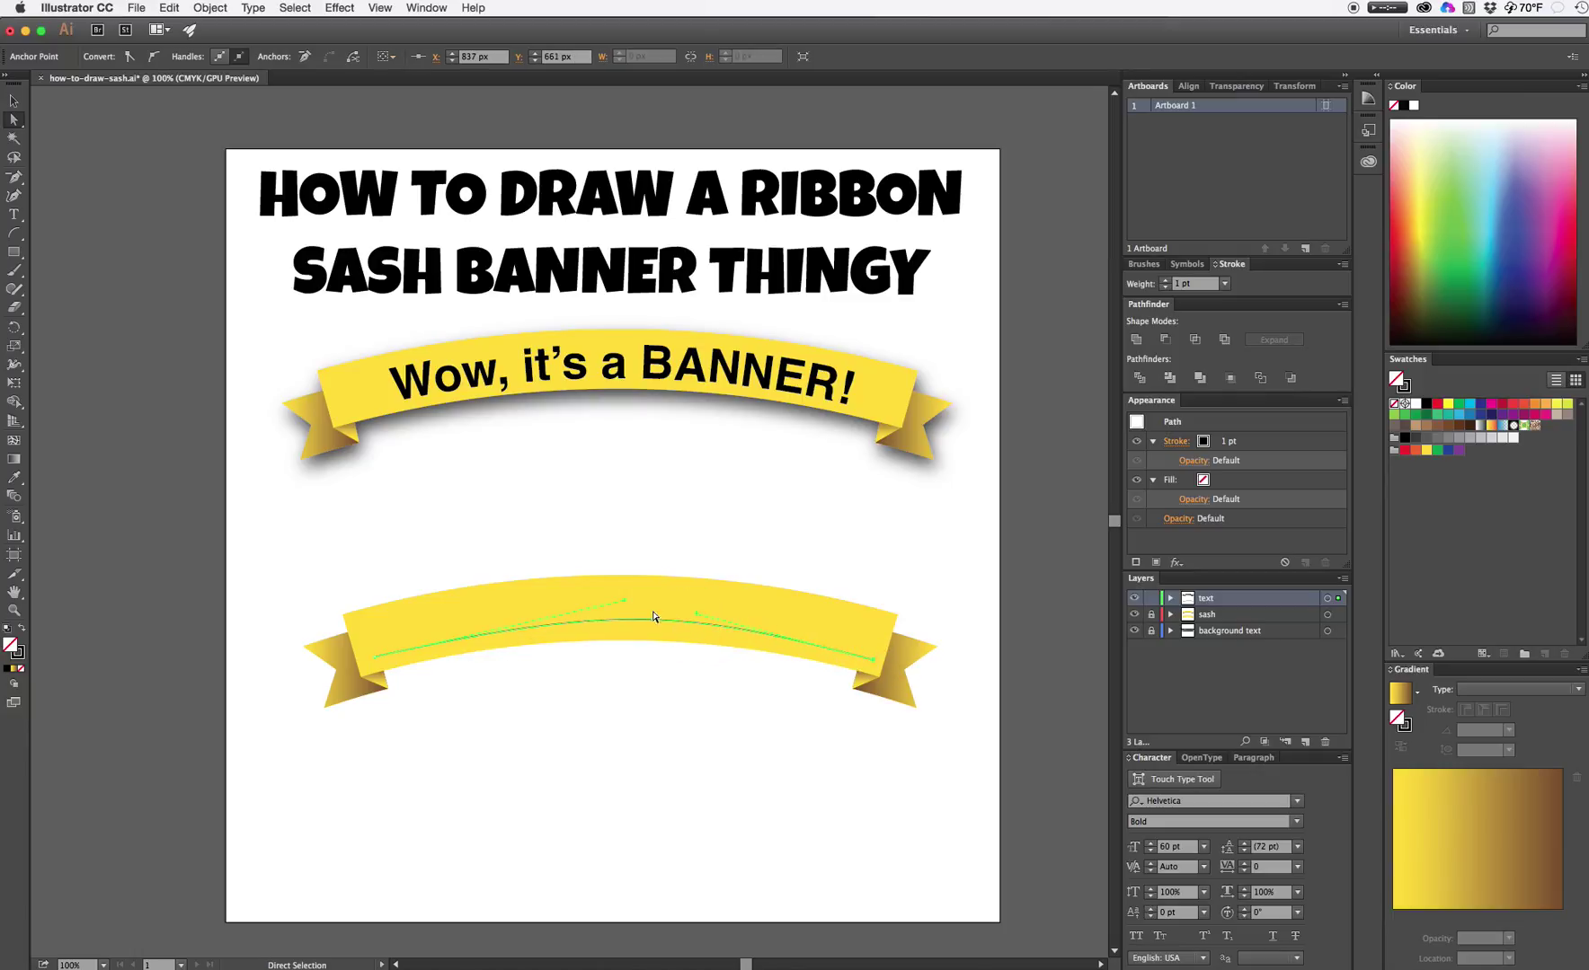
{"action": "left_click_drag", "start_coordinate": [626, 599], "coordinate": [578, 614]}
{"action": "left_click_drag", "start_coordinate": [703, 616], "coordinate": [706, 618]}
{"action": "left_click_drag", "start_coordinate": [872, 665], "coordinate": [872, 667]}
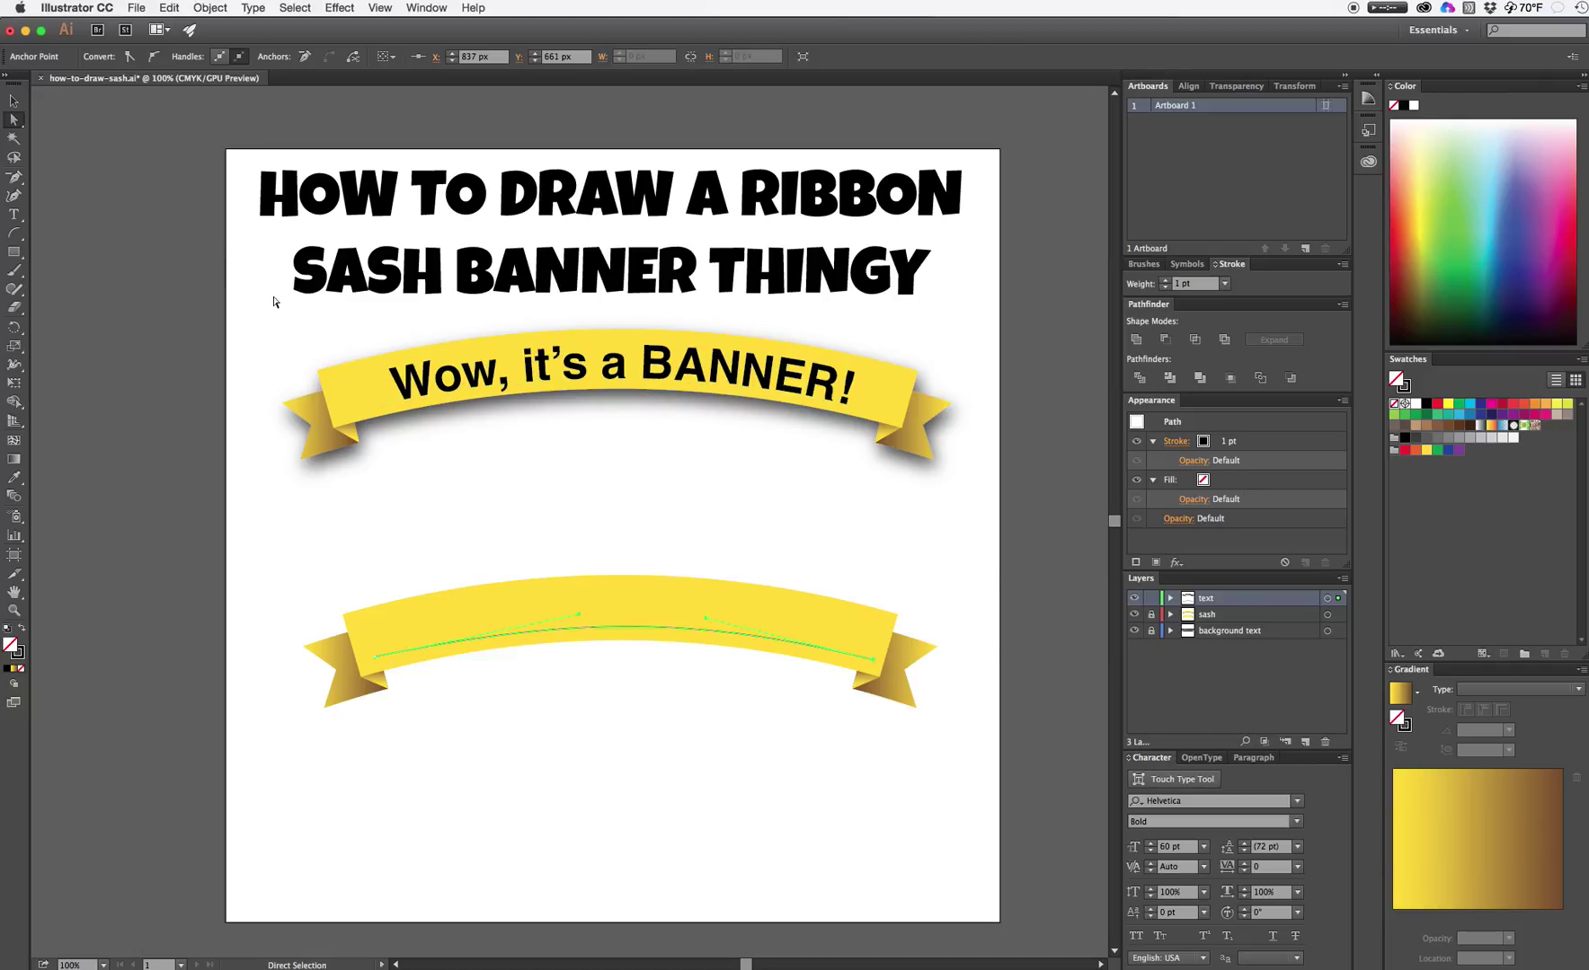
- Add the centre-aligned text "here is the text!" along the arc with the Type on a Path tool
{"action": "left_click", "coordinate": [16, 218]}
{"action": "left_click_drag", "start_coordinate": [16, 219], "coordinate": [69, 260]}
{"action": "left_click", "coordinate": [392, 649]}
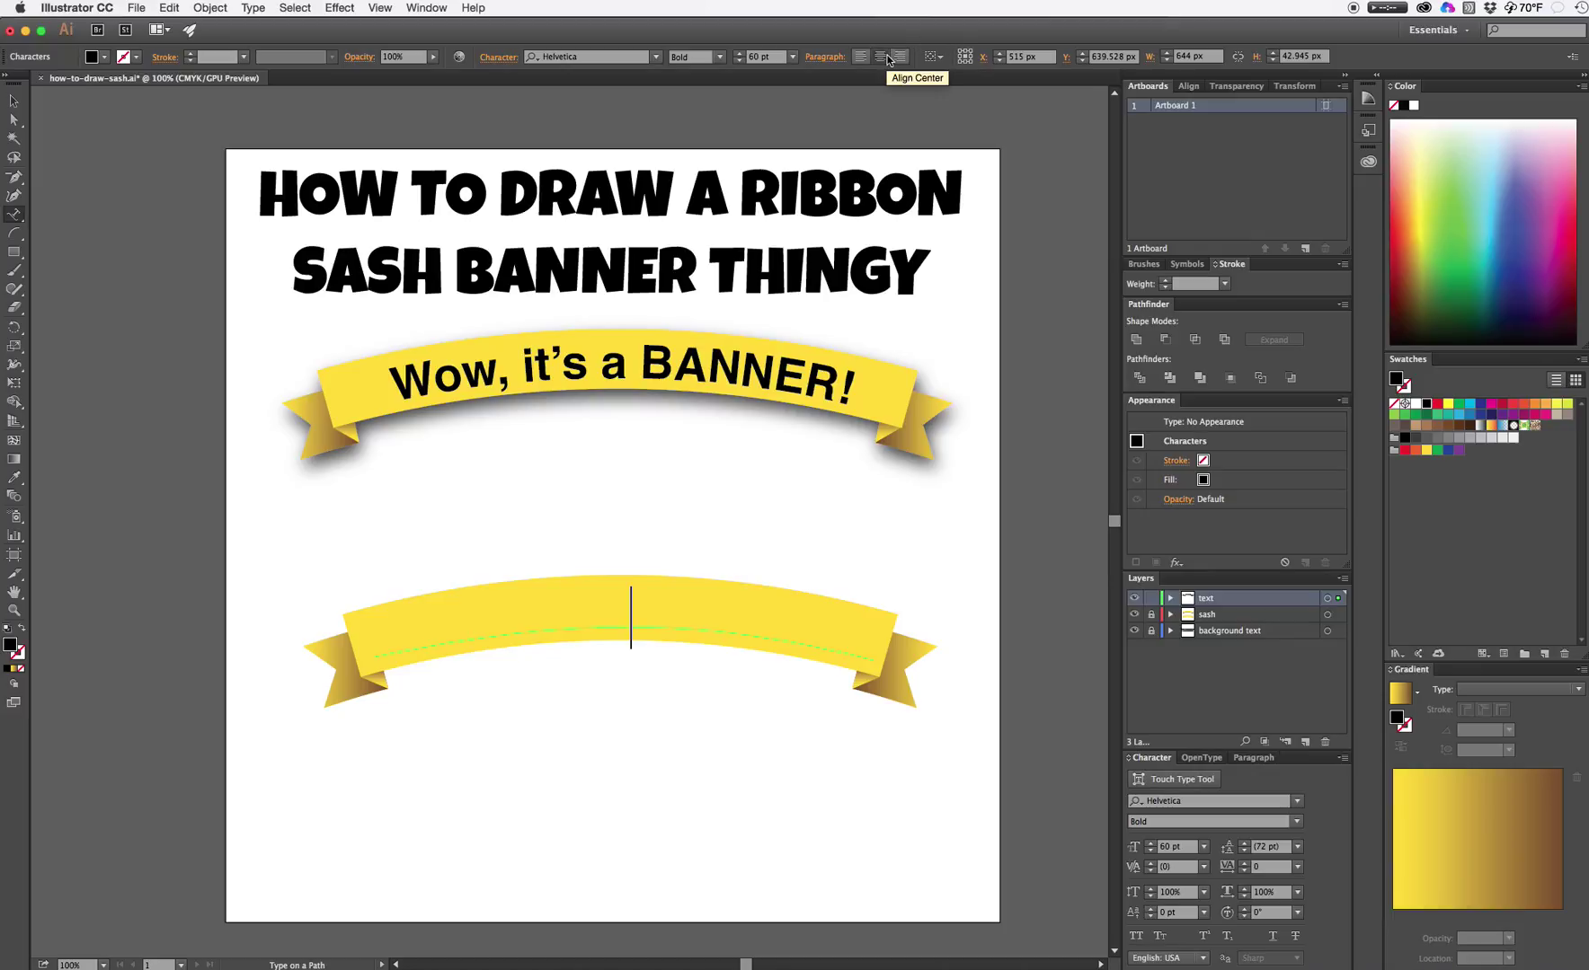
{"action": "left_click", "coordinate": [887, 59]}
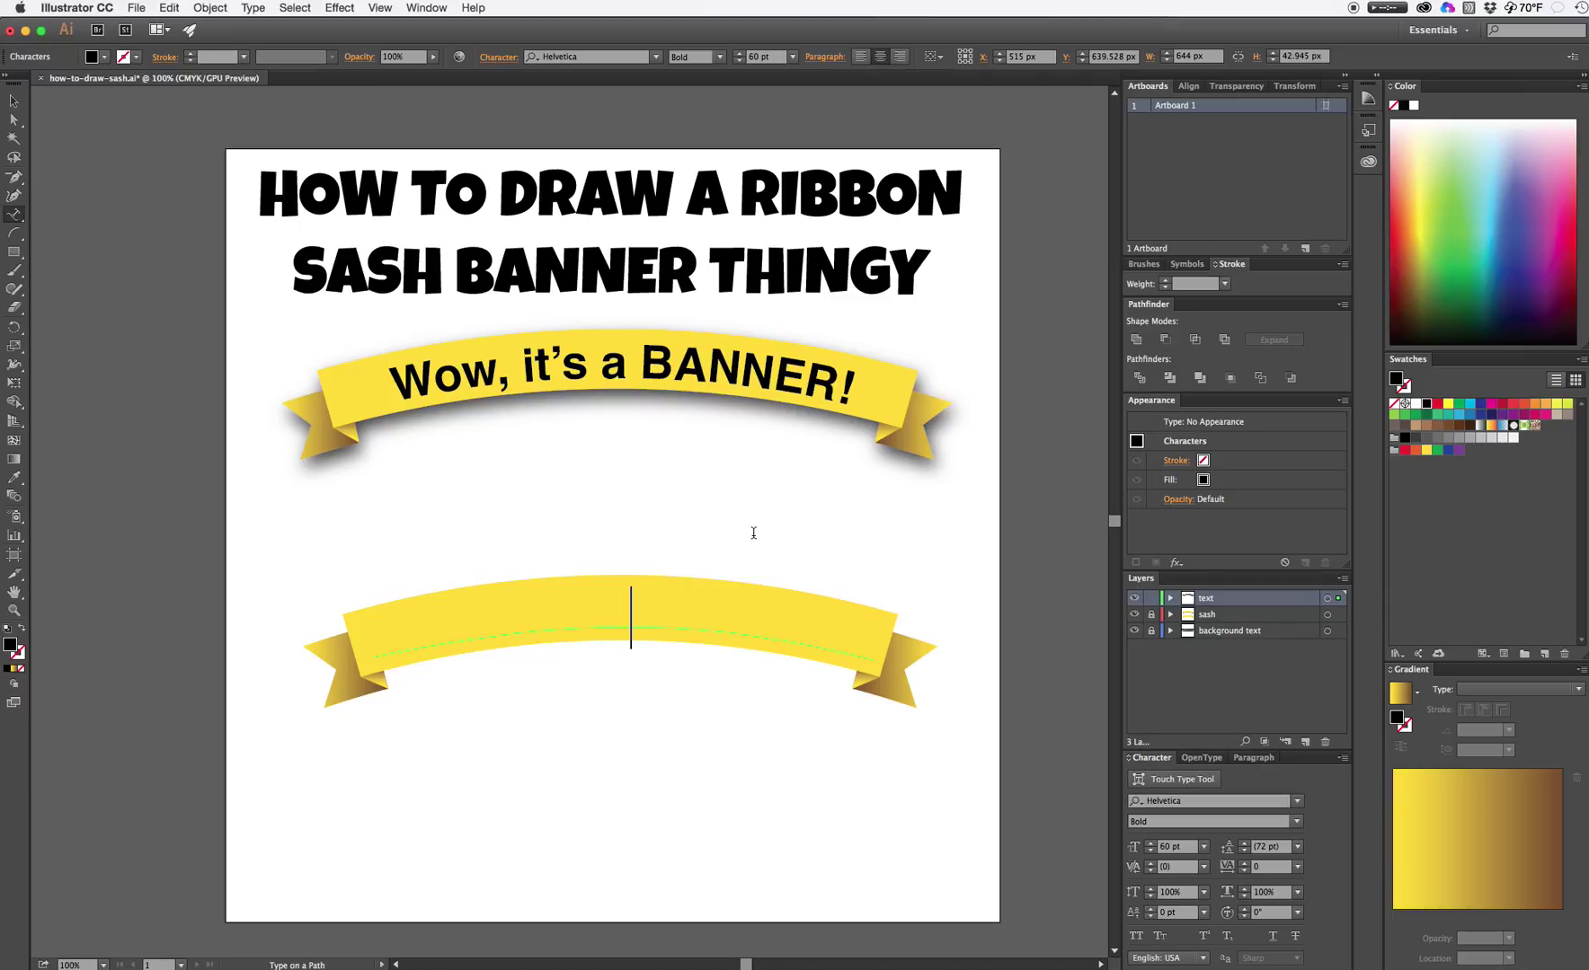
{"action": "type", "text": "here"}
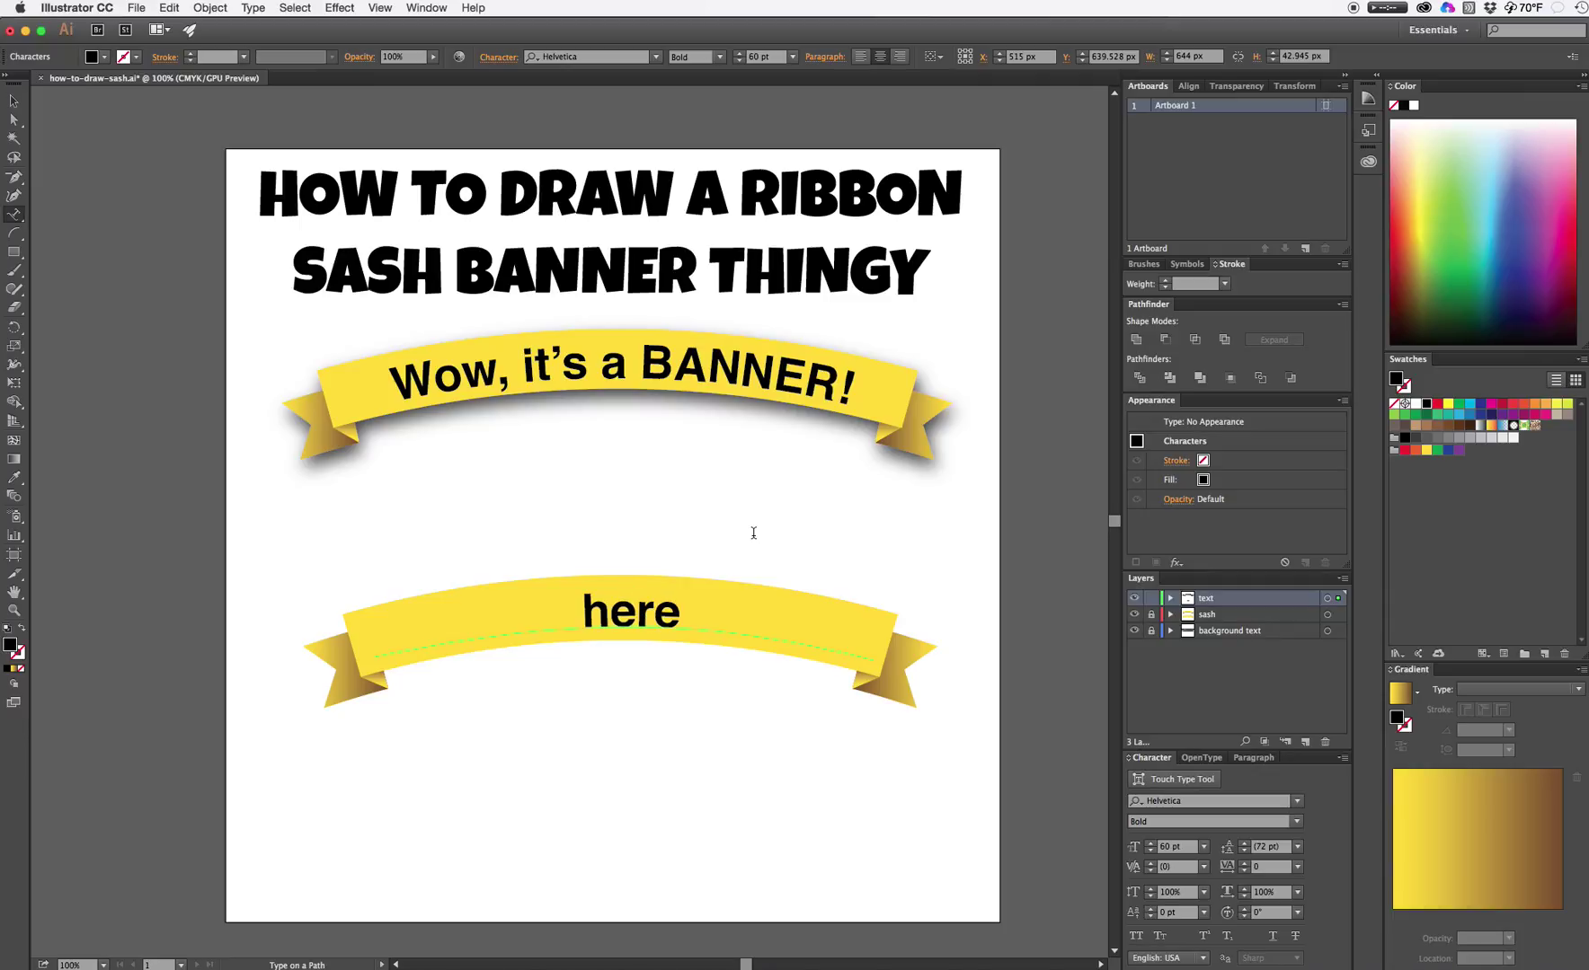
{"action": "type", "text": " is the text"}
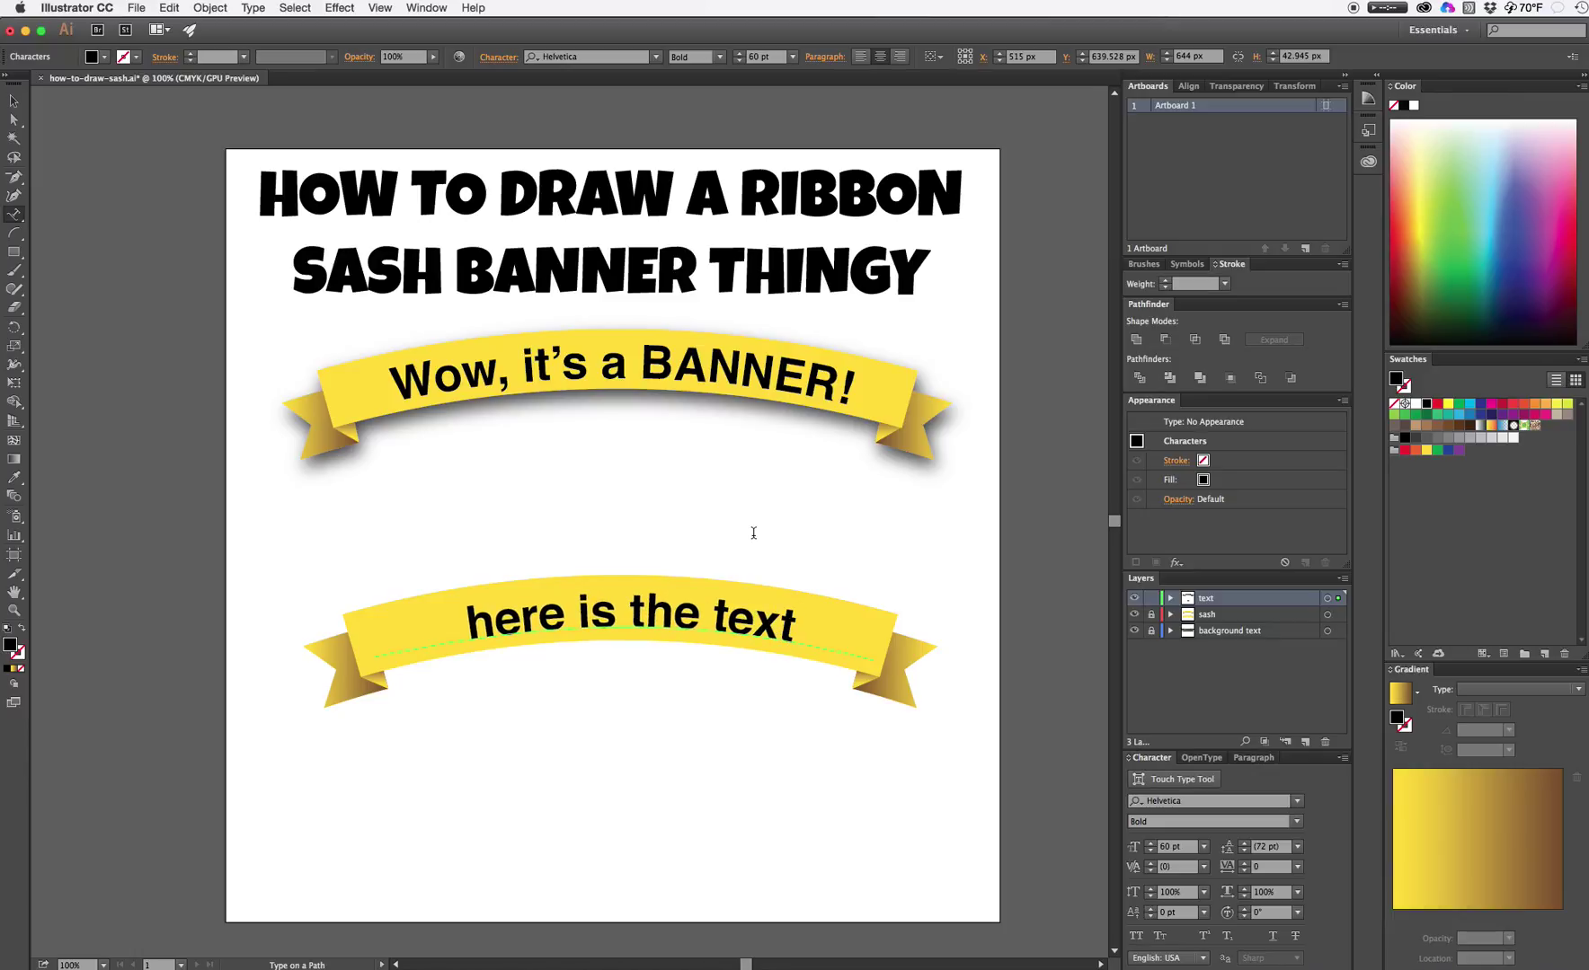
{"action": "type", "text": "!"}
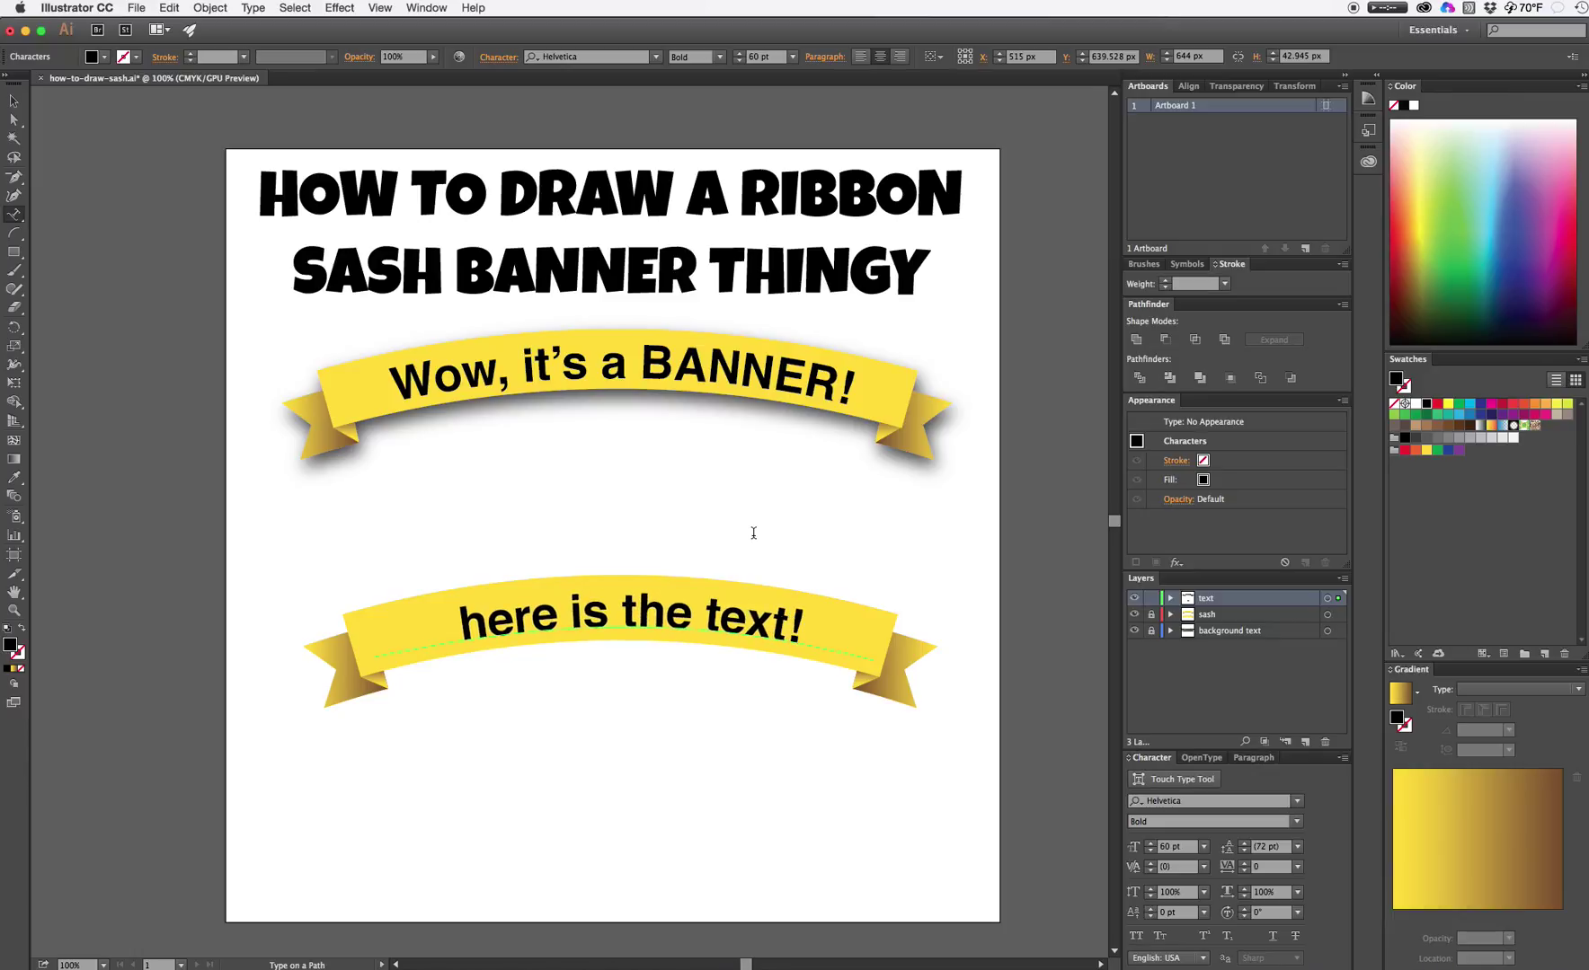
- Lock the text layer and unlock the sash layer
{"action": "left_click", "coordinate": [1151, 598]}
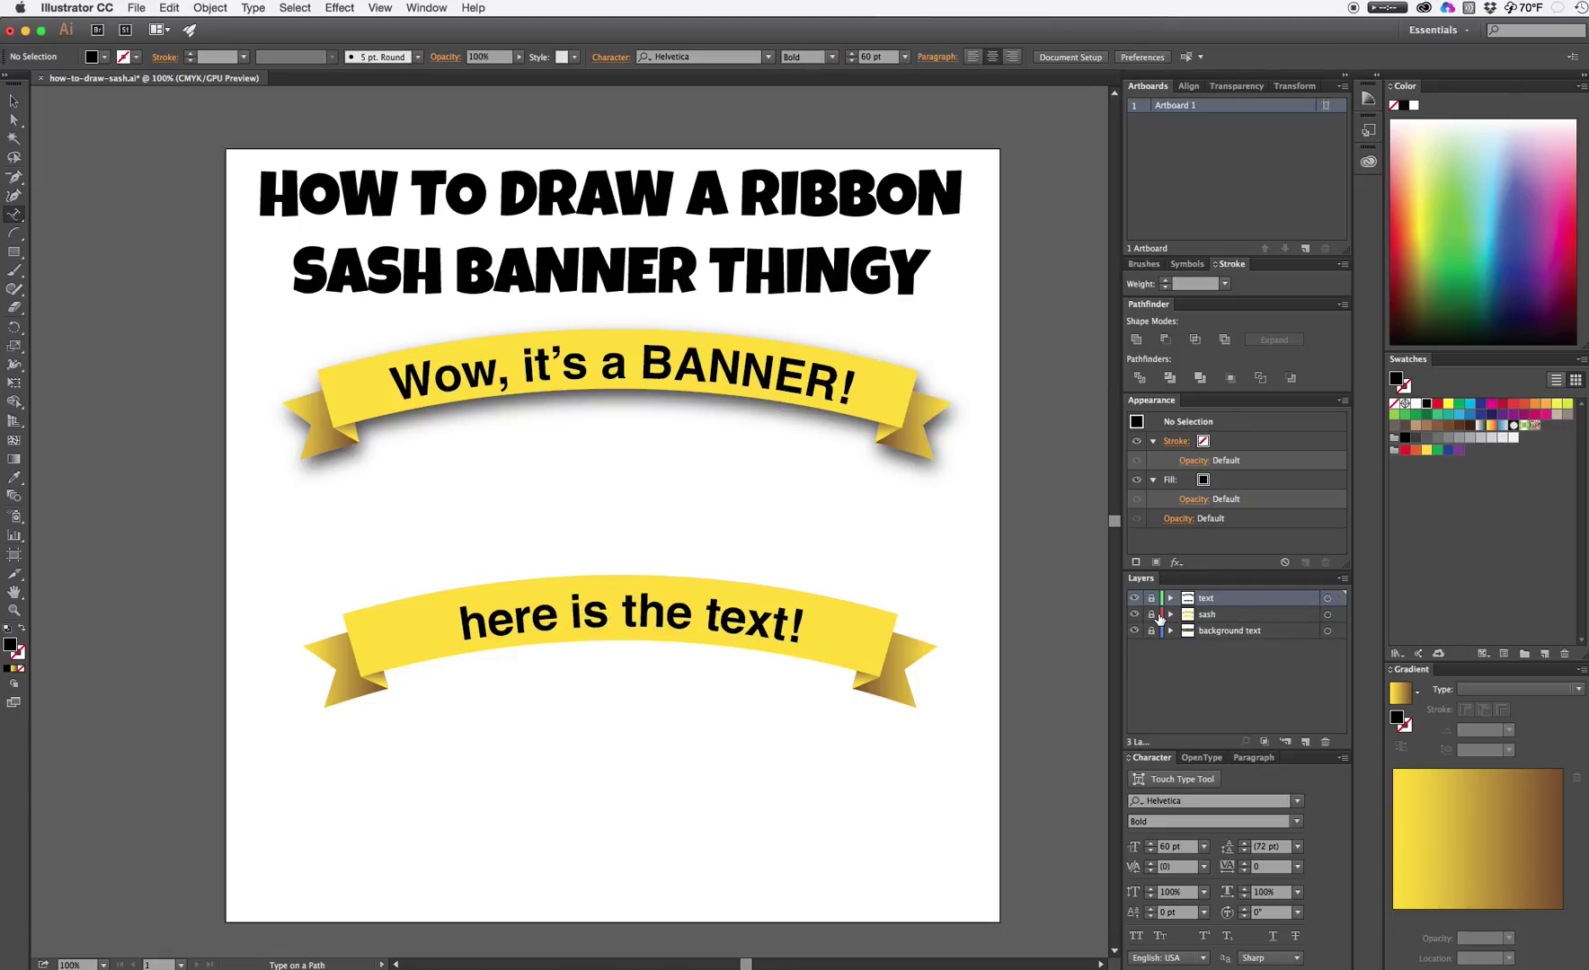
{"action": "left_click", "coordinate": [1151, 615]}
{"action": "key", "text": "v"}
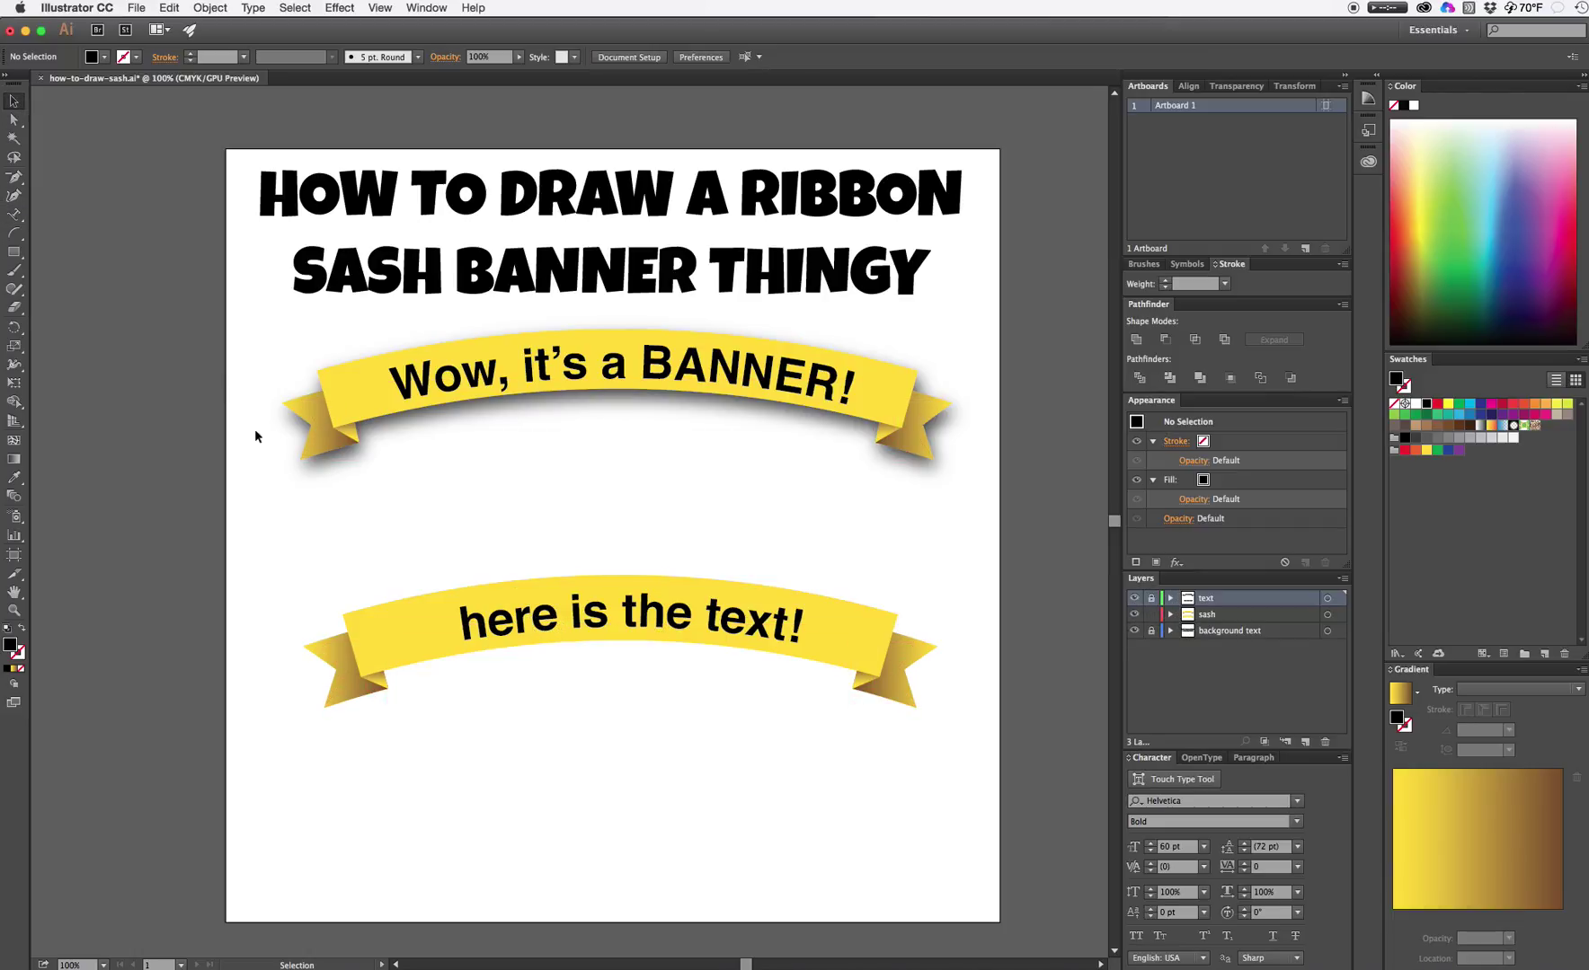
- Apply a Multiply drop shadow to the banner group with 75% opacity, 4 px X offset, 12 px Y offset and 11 px blur
{"action": "left_click", "coordinate": [390, 660]}
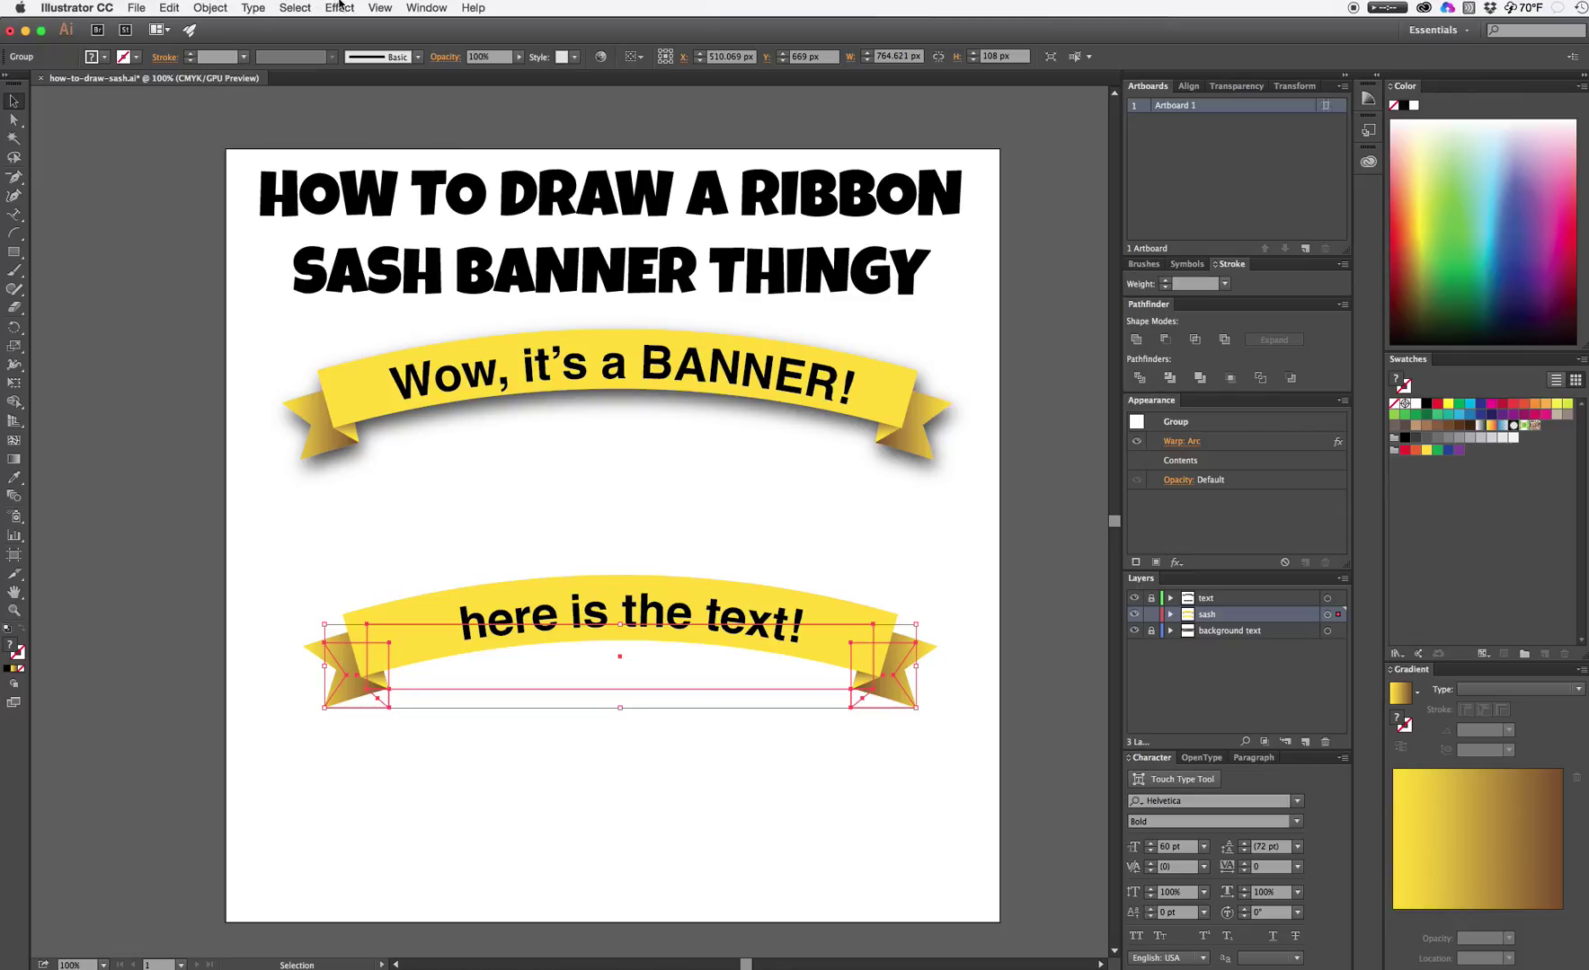
{"action": "left_click", "coordinate": [340, 7]}
{"action": "mouse_move", "coordinate": [365, 206]}
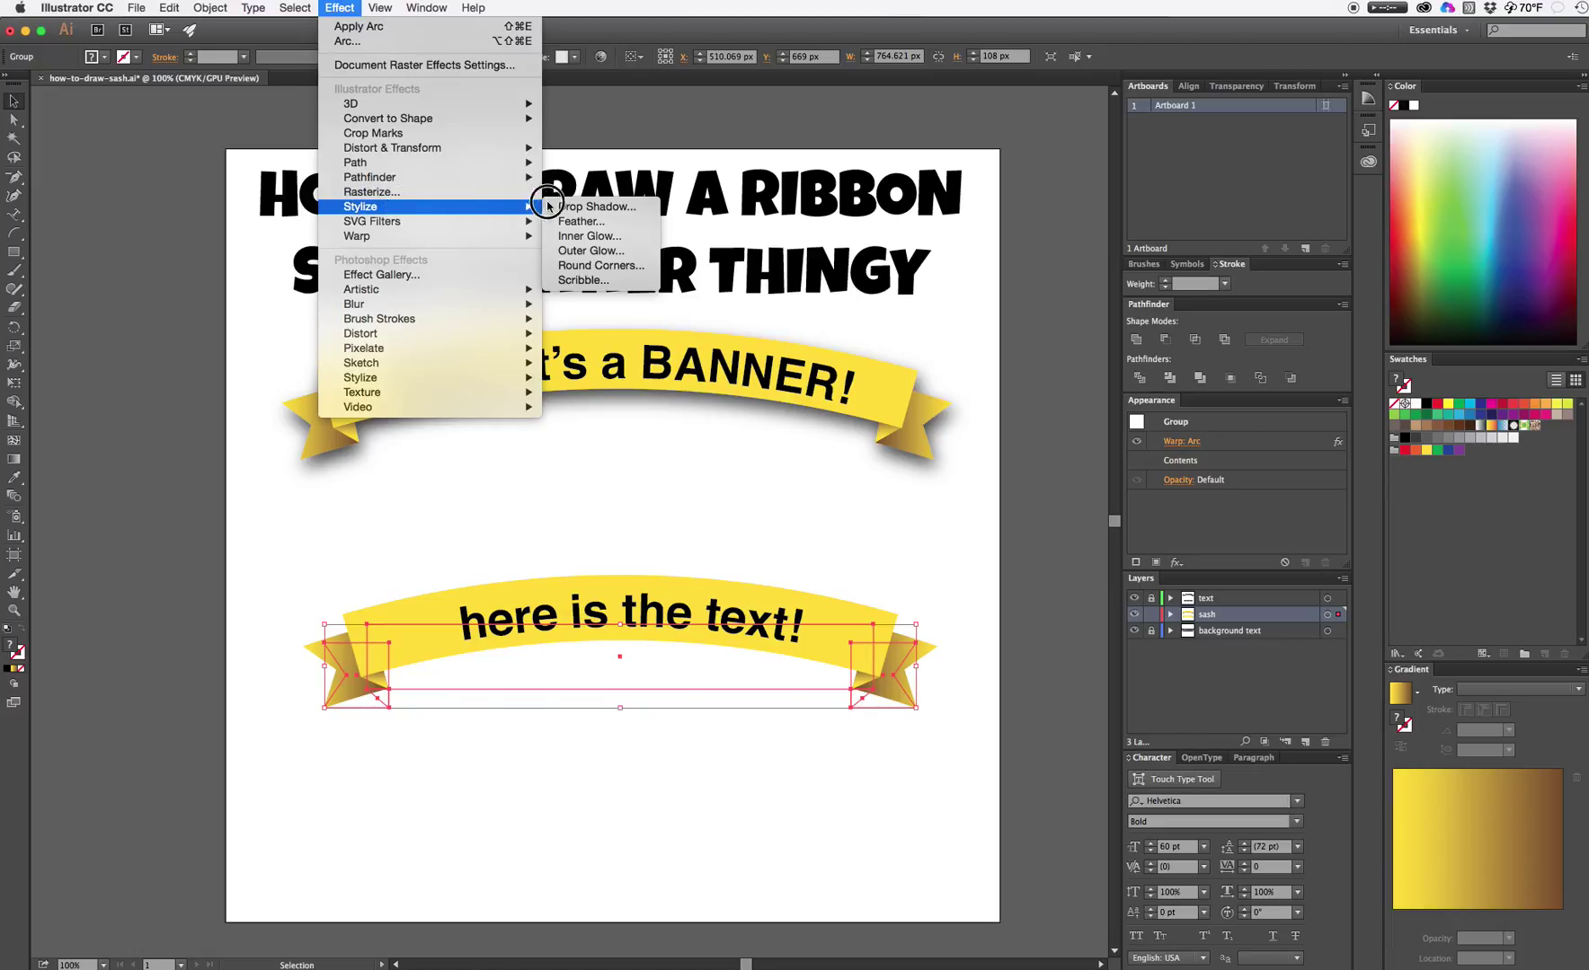
{"action": "left_click", "coordinate": [571, 208]}
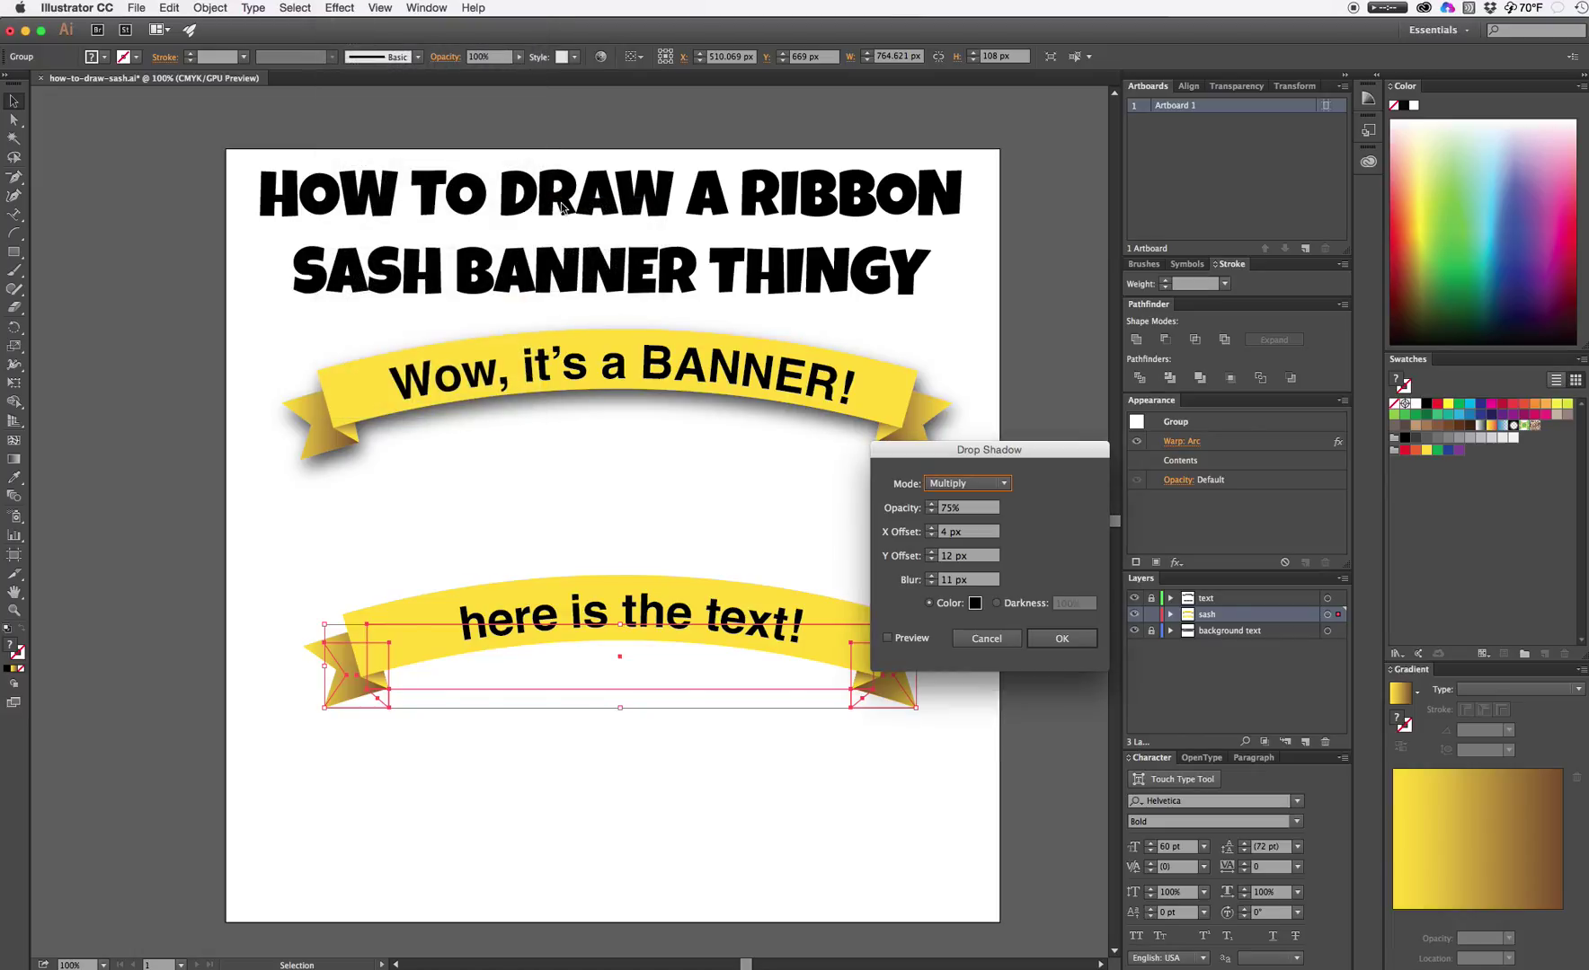
{"action": "left_click", "coordinate": [888, 638]}
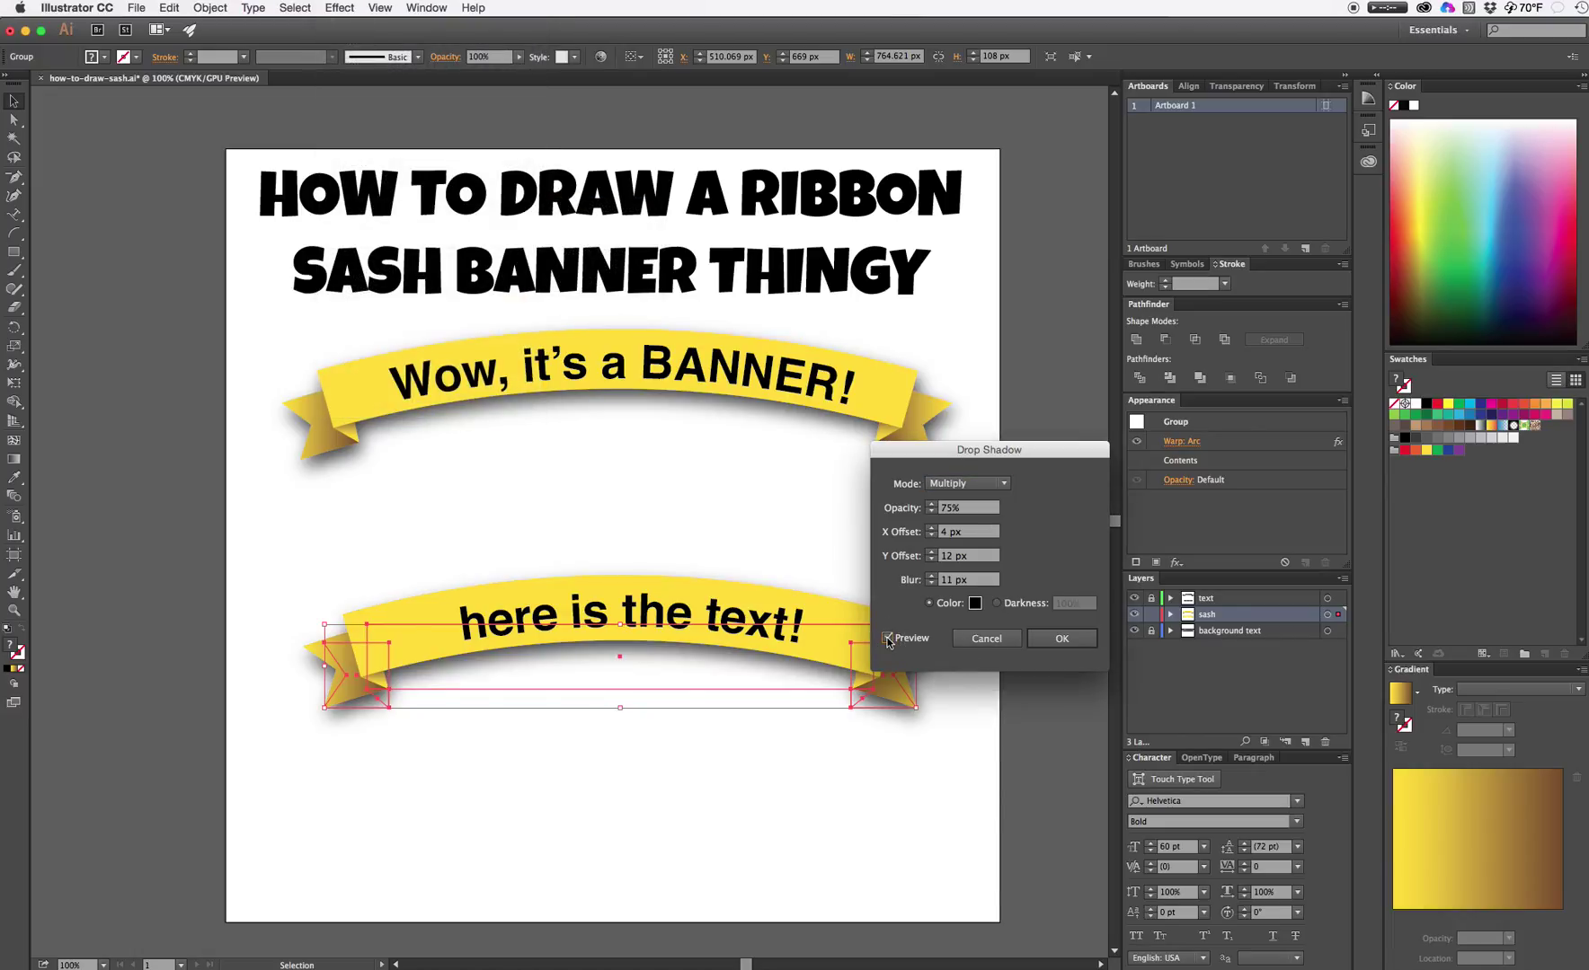
{"action": "left_click", "coordinate": [1061, 639]}
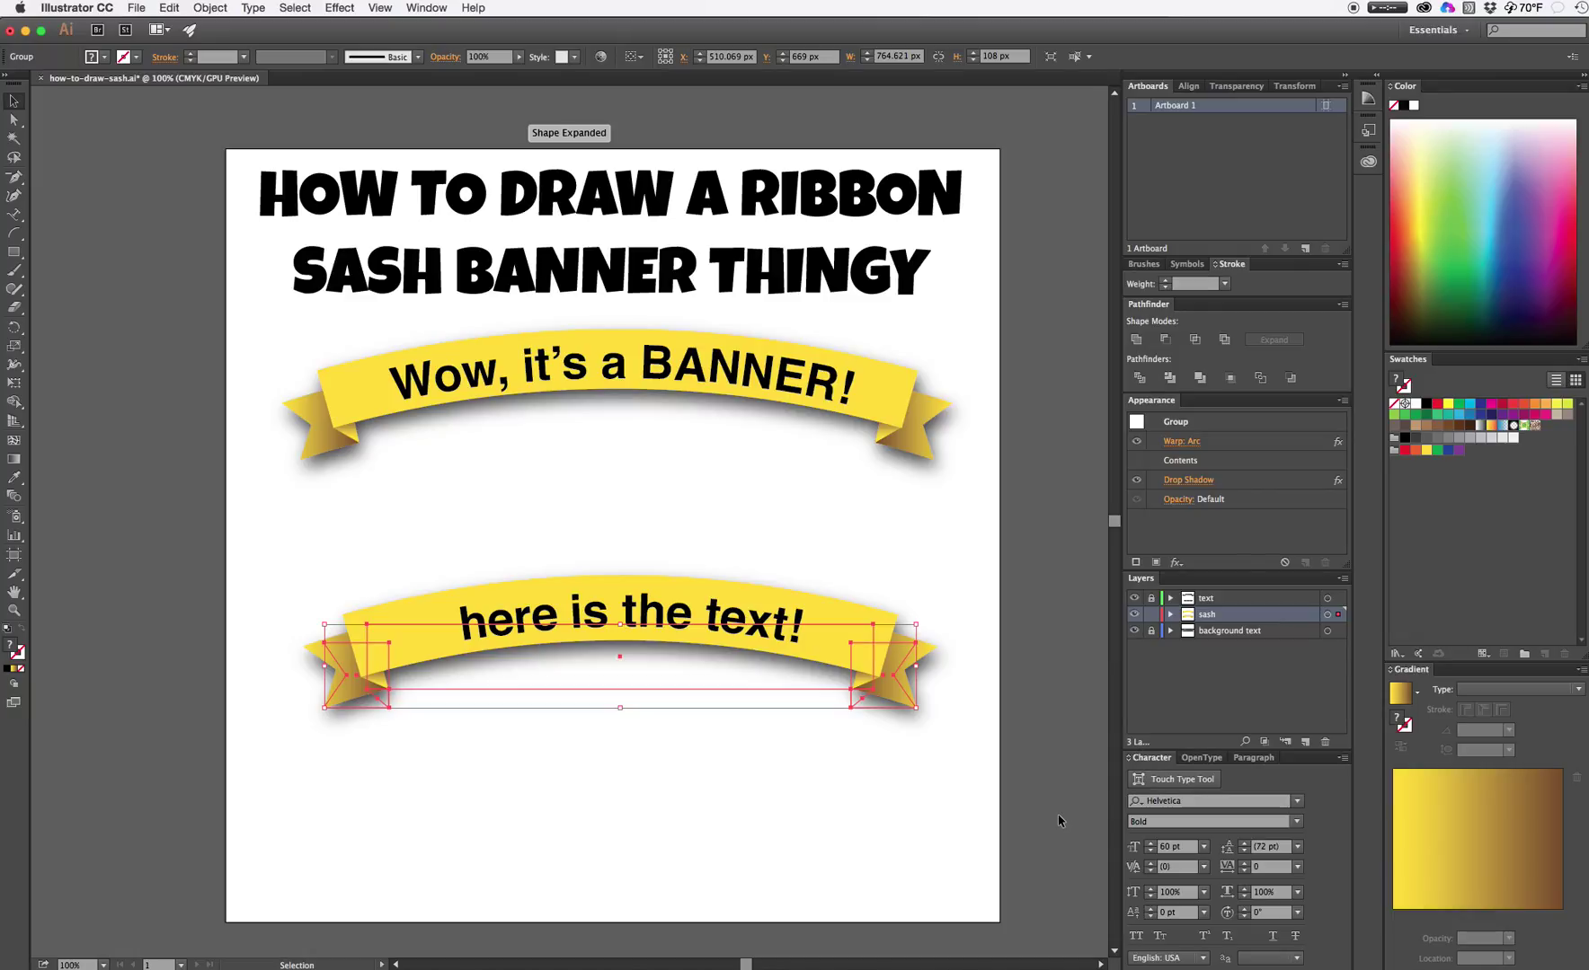